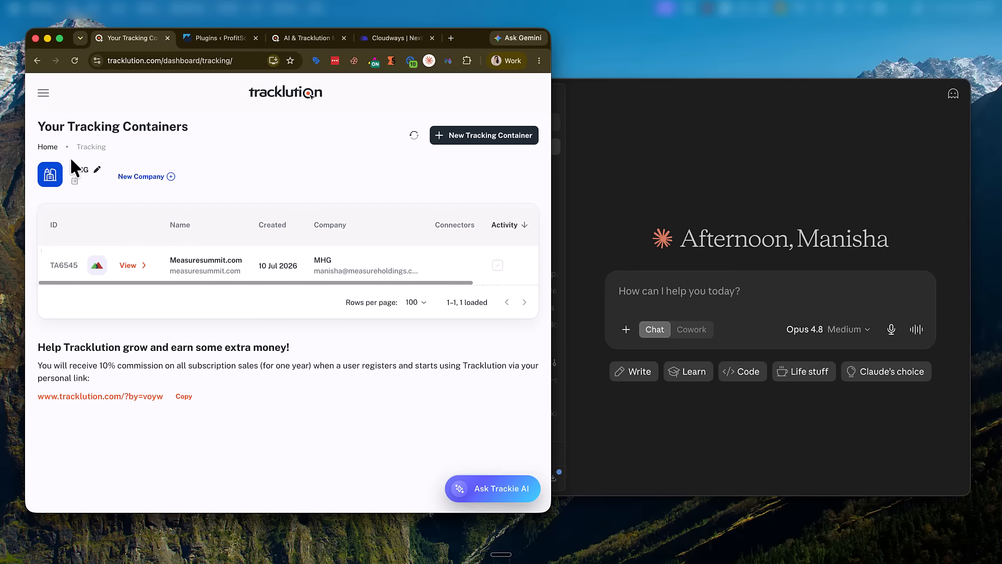
Step: Scroll the AI & Tracklution MCP article to 'Connect Tracklution to your AI assistant', with Claude alongside
click(219, 39)
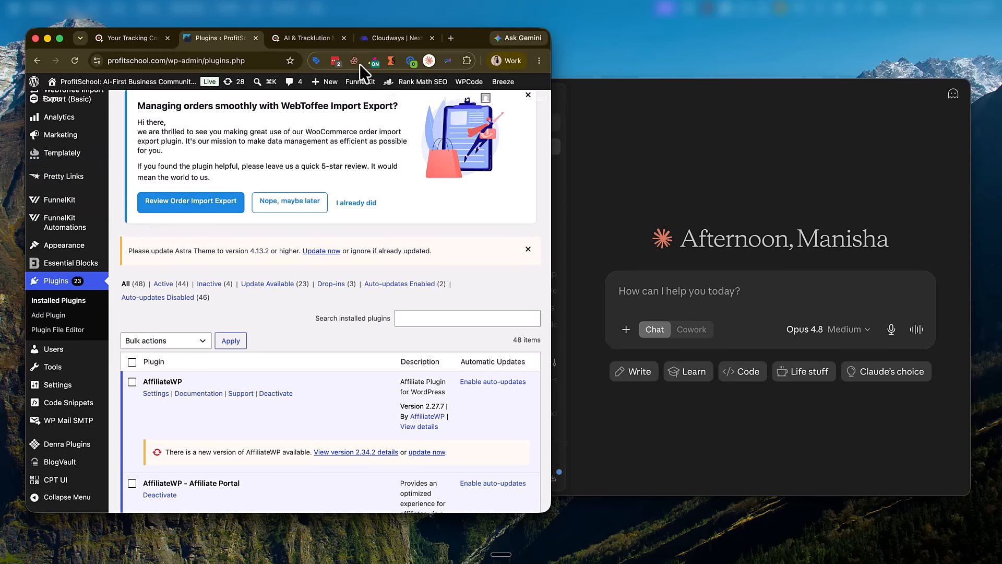
click(303, 41)
drag(93, 154, 310, 157)
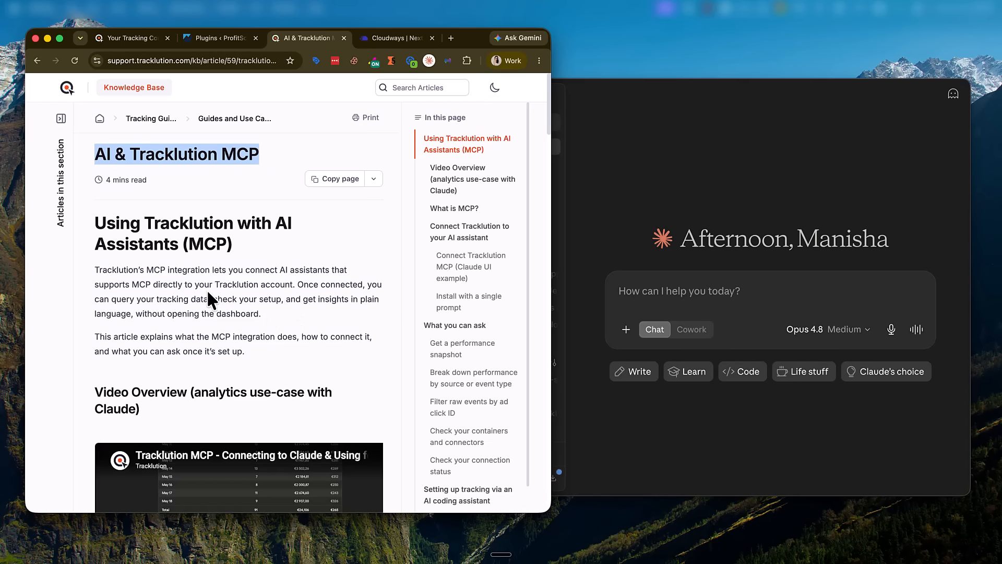
scroll(207, 292, down, 7)
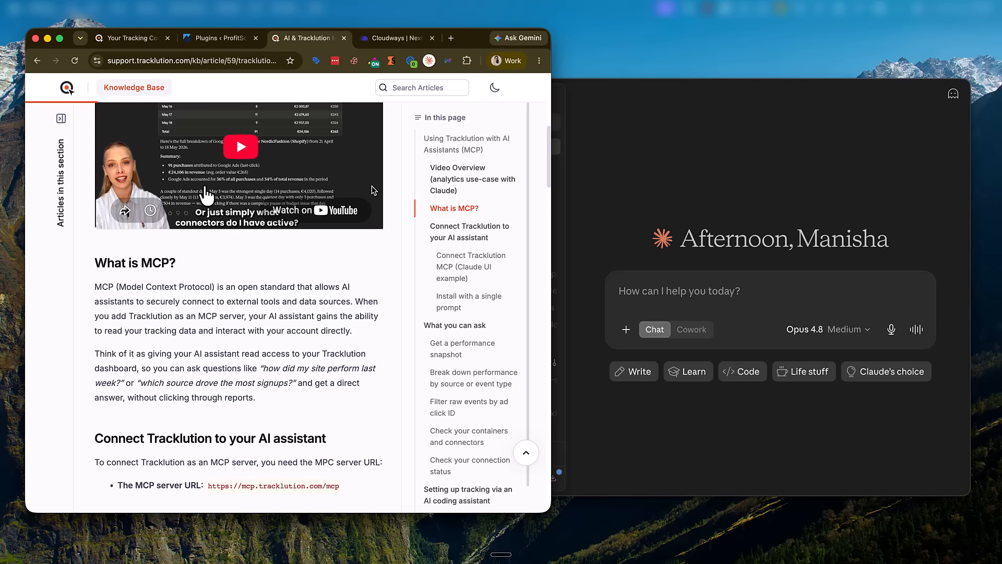
click(219, 42)
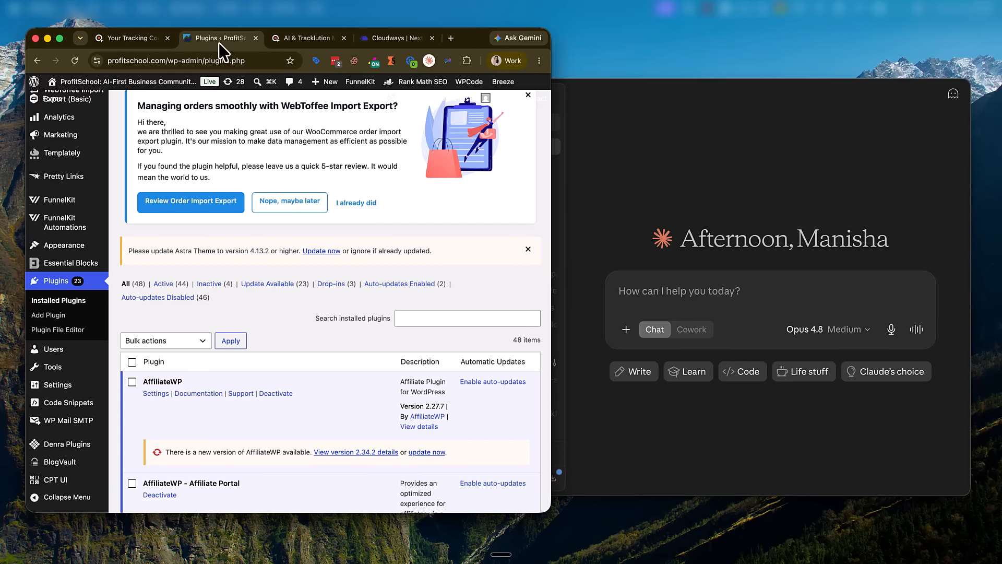
click(313, 42)
scroll(295, 272, down, 4)
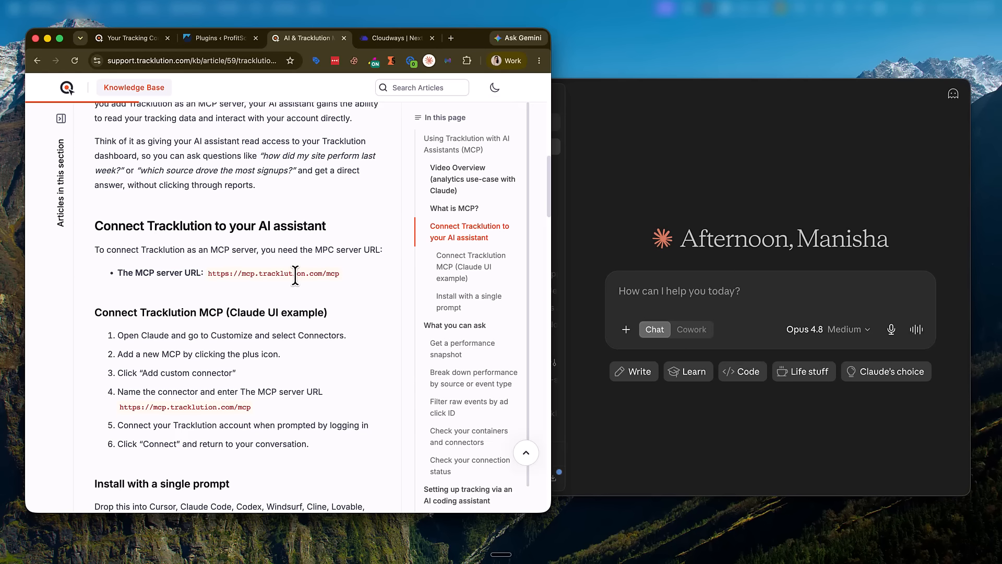
click(660, 224)
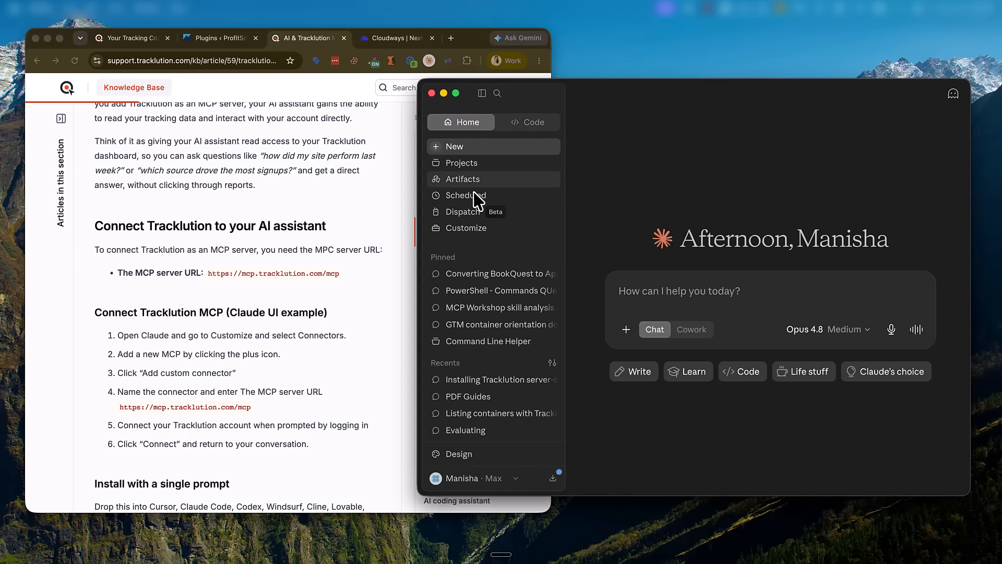
Step: Start a custom connector in Claude's Connectors settings and name it Tracklution
click(466, 227)
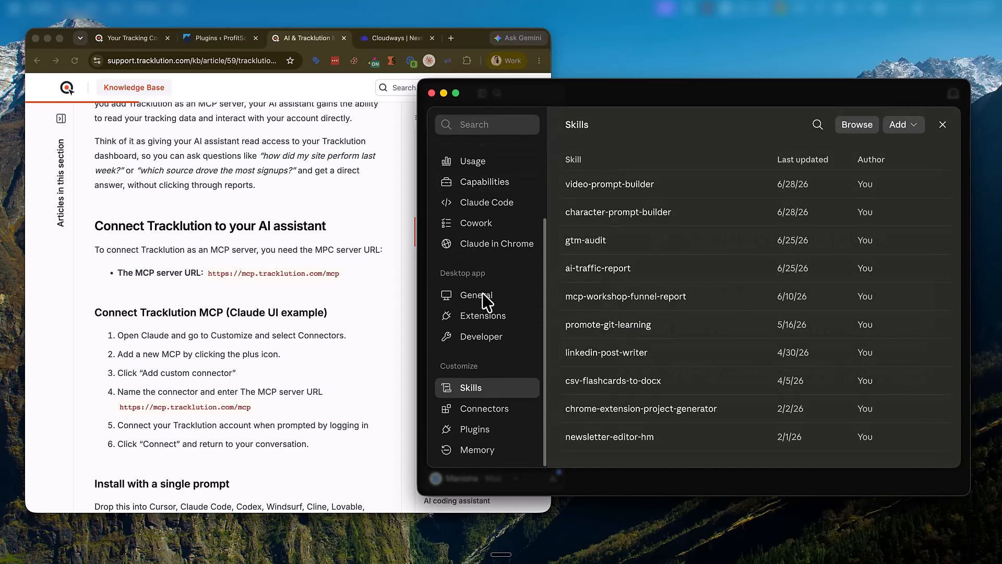
click(486, 408)
click(915, 126)
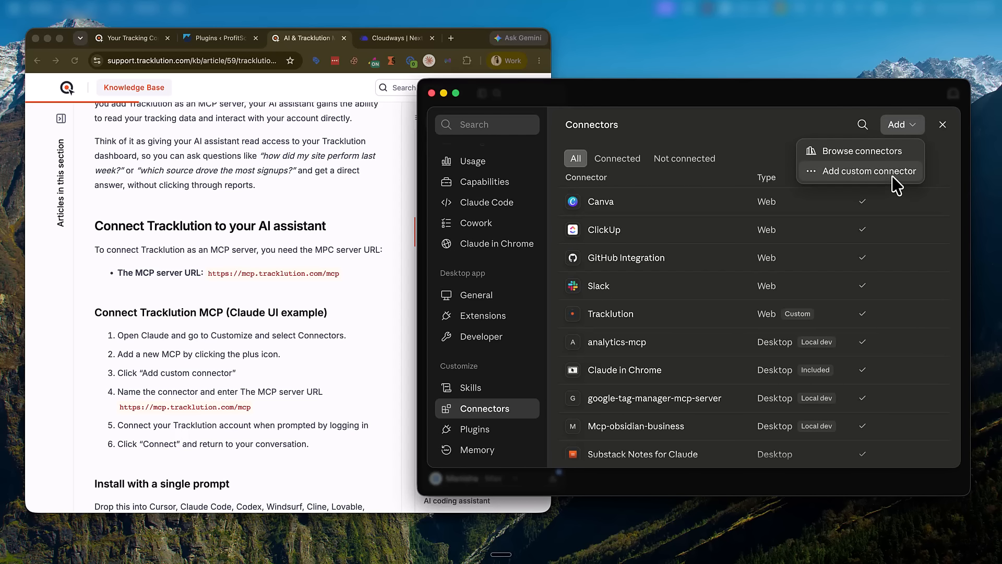
click(835, 174)
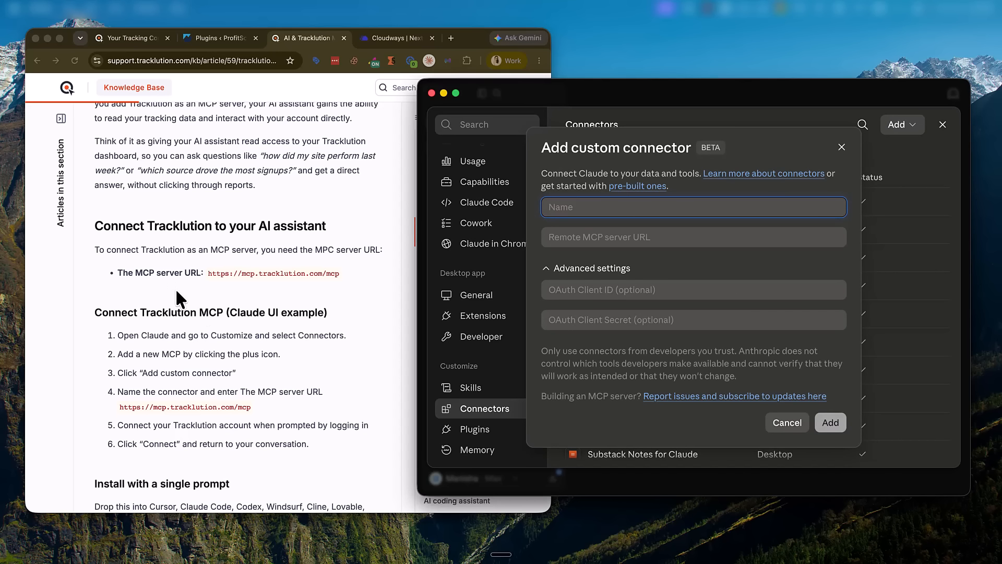
click(172, 320)
double_click(173, 316)
key(super+c)
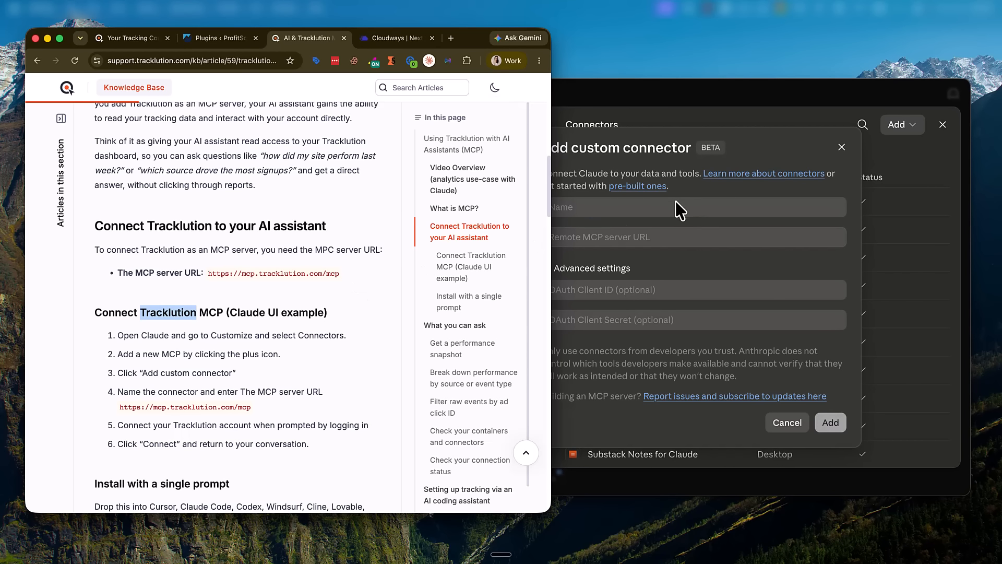
click(633, 206)
key(super+v)
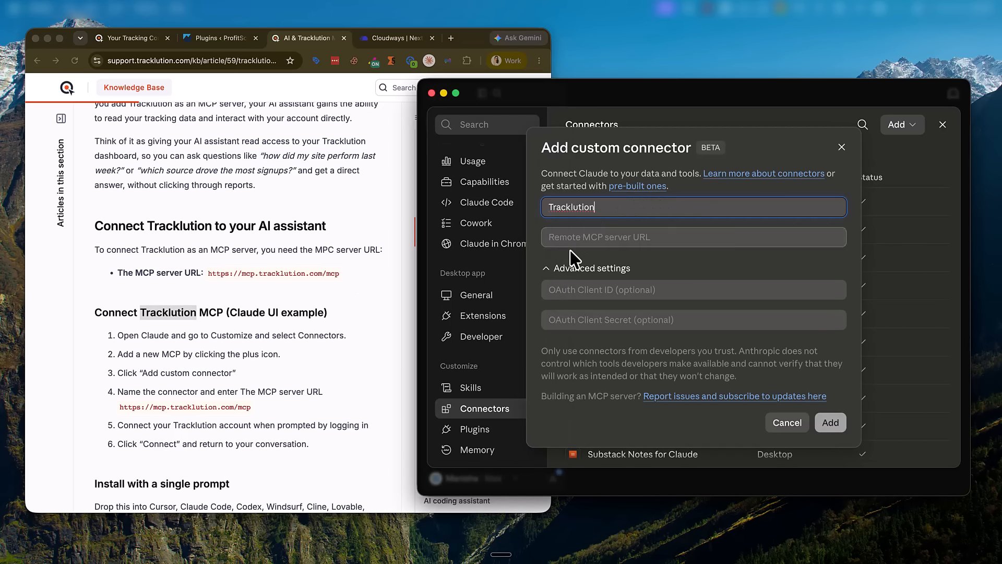
triple_click(205, 407)
drag(267, 412, 142, 407)
key(super+c)
click(604, 235)
key(super+v)
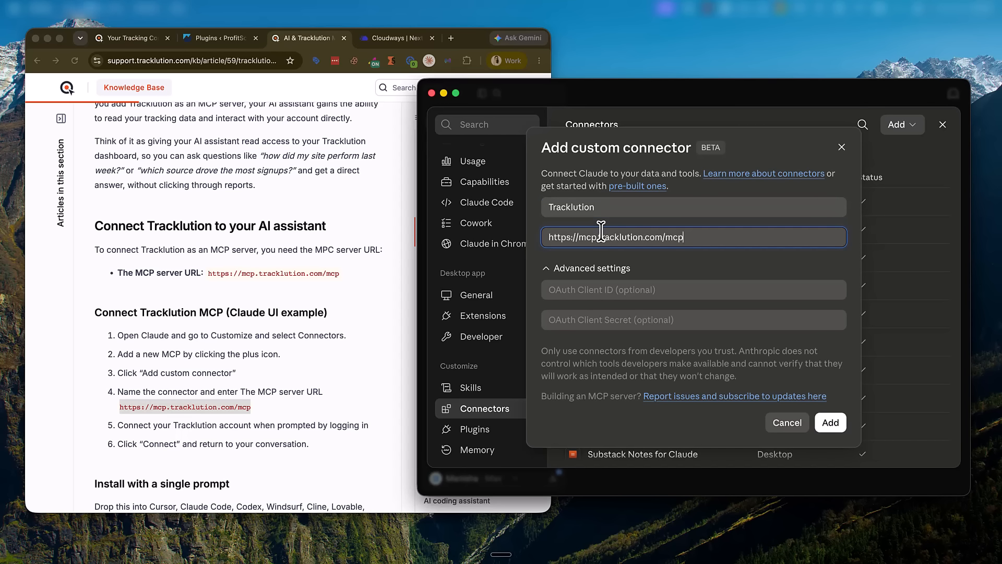
click(817, 423)
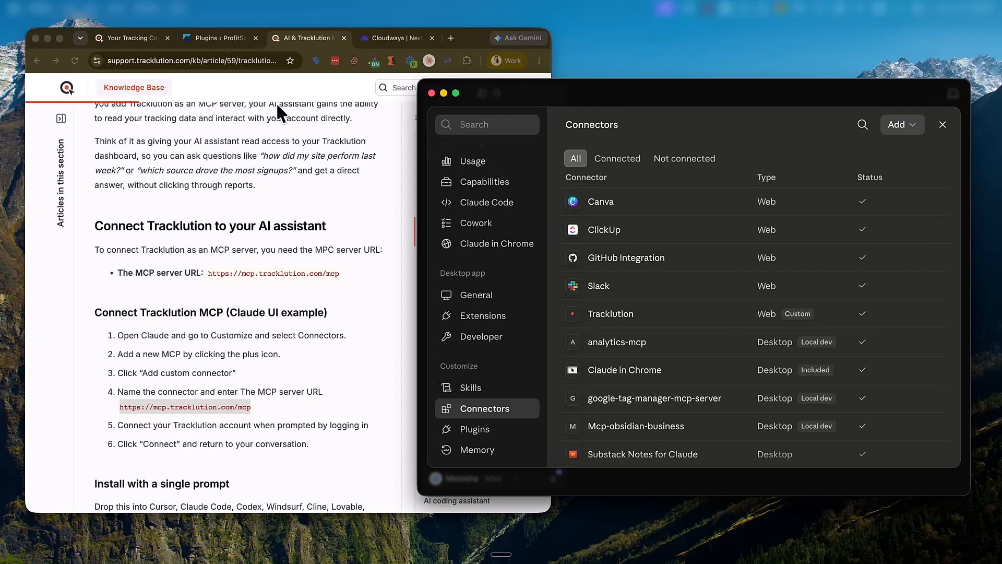
Step: Close settings, collapse the sidebar and send the pasted Tracklution server-side setup guide prompt
click(943, 124)
click(482, 93)
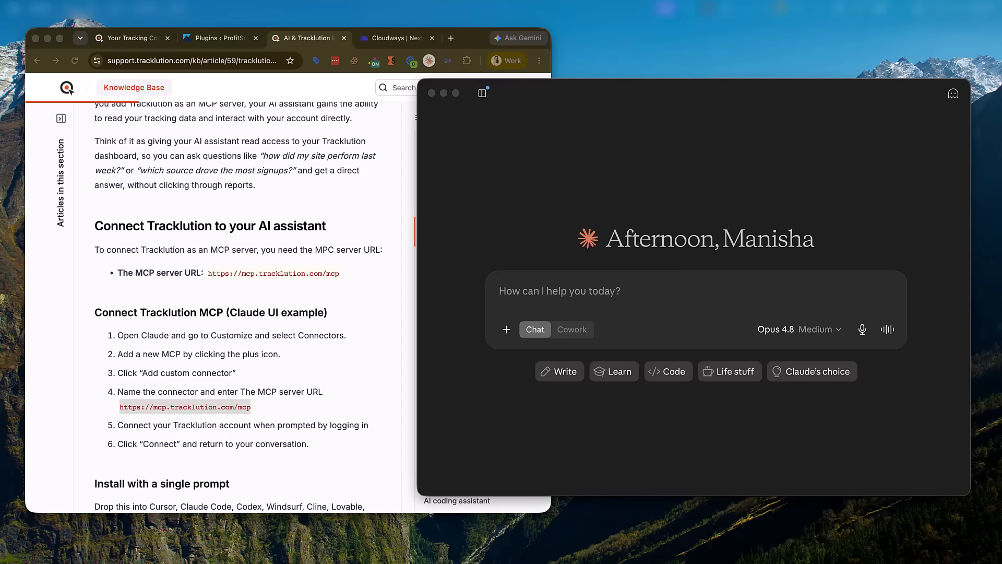
click(562, 288)
key(super+v)
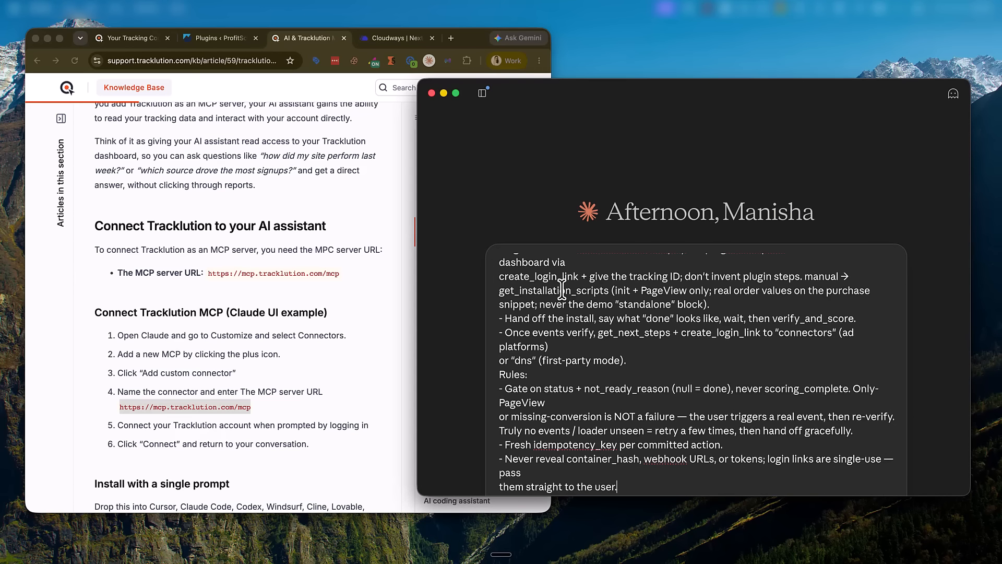
key(Return)
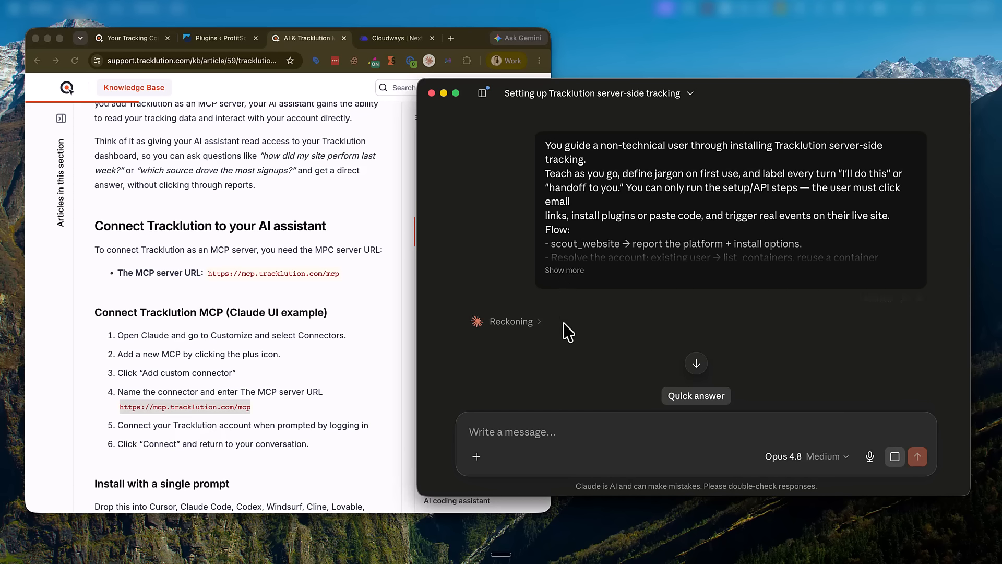
scroll(566, 326, down, 4)
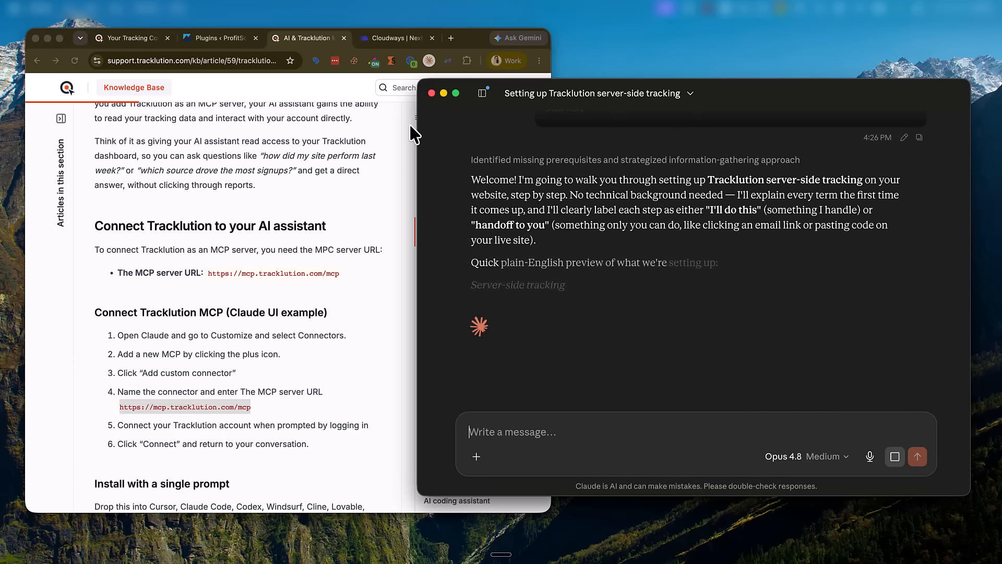
click(214, 39)
click(174, 60)
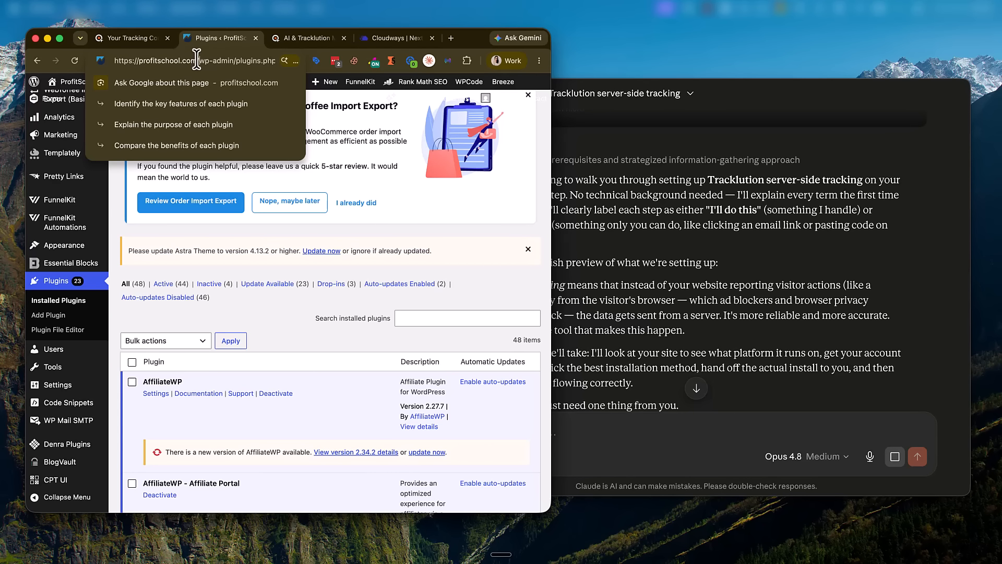
drag(197, 61, 114, 58)
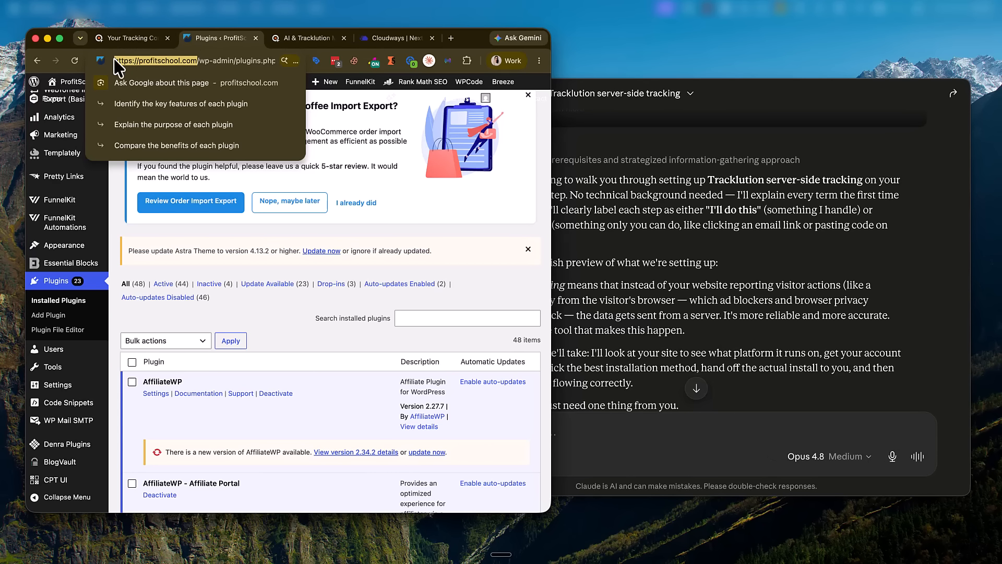
click(158, 40)
click(695, 260)
scroll(686, 281, down, 5)
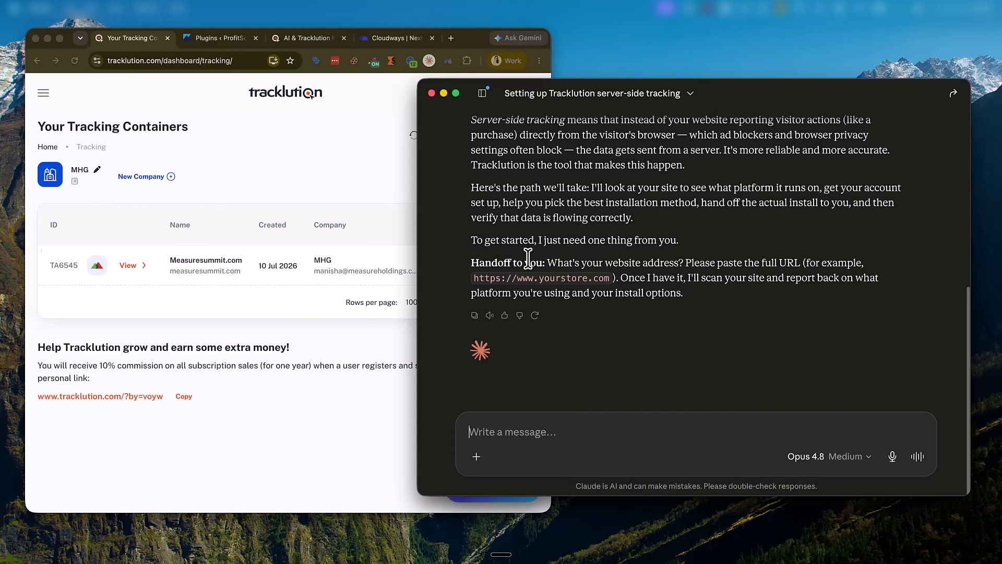
key(super+v)
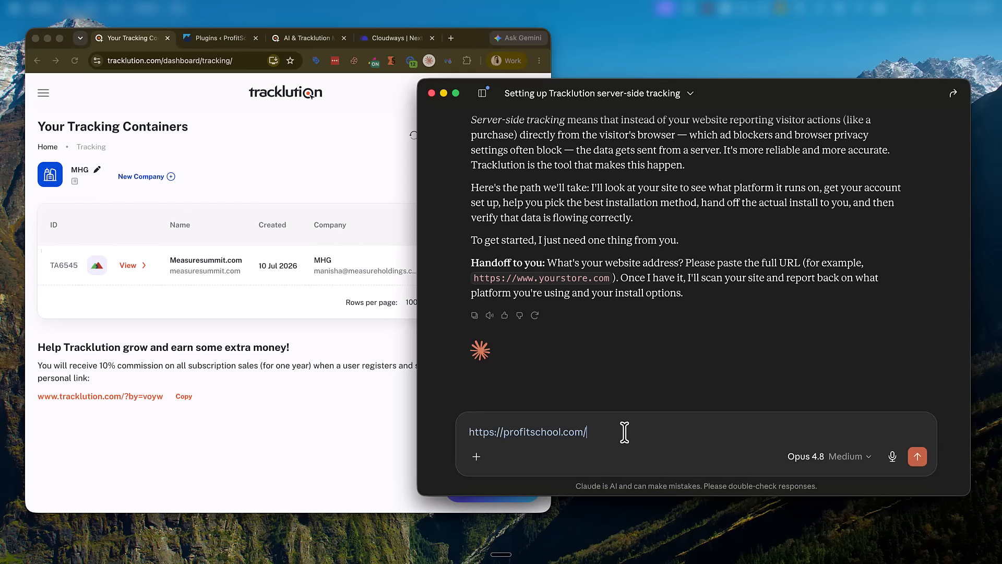
key(Return)
scroll(624, 385, up, 3)
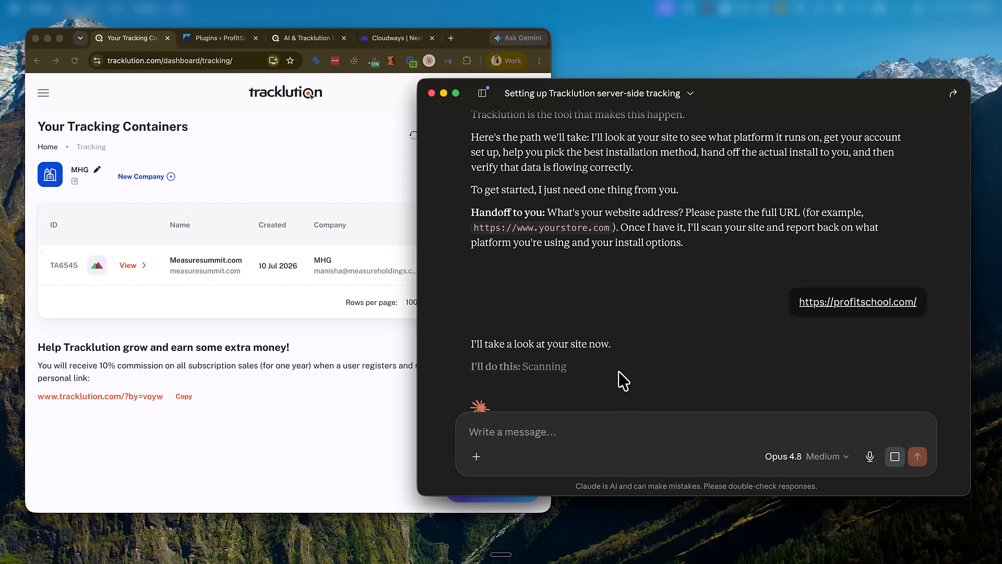
scroll(618, 353, down, 3)
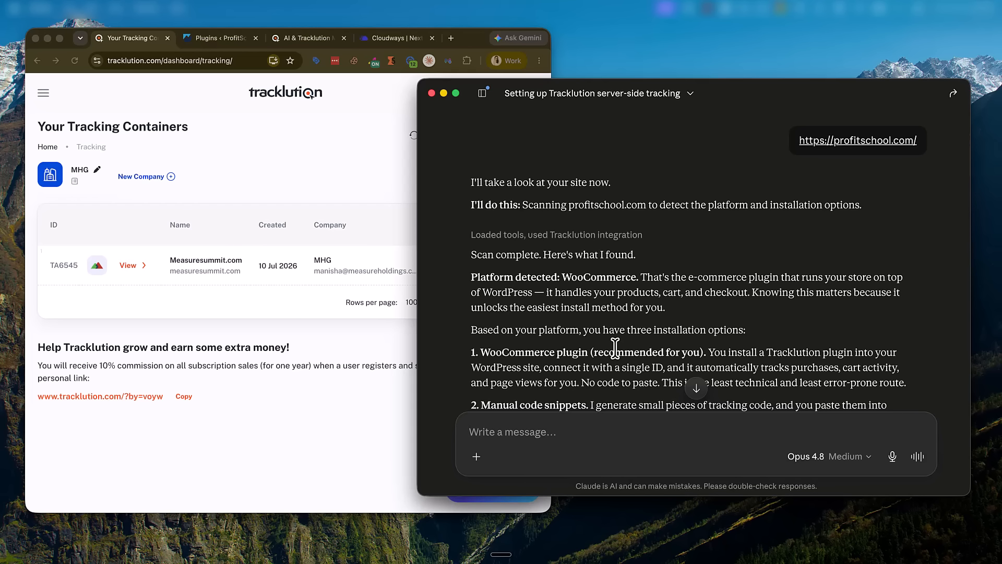
Step: Check the MCP article, then scroll through Claude's WooCommerce detection reply
click(287, 38)
scroll(157, 287, down, 3)
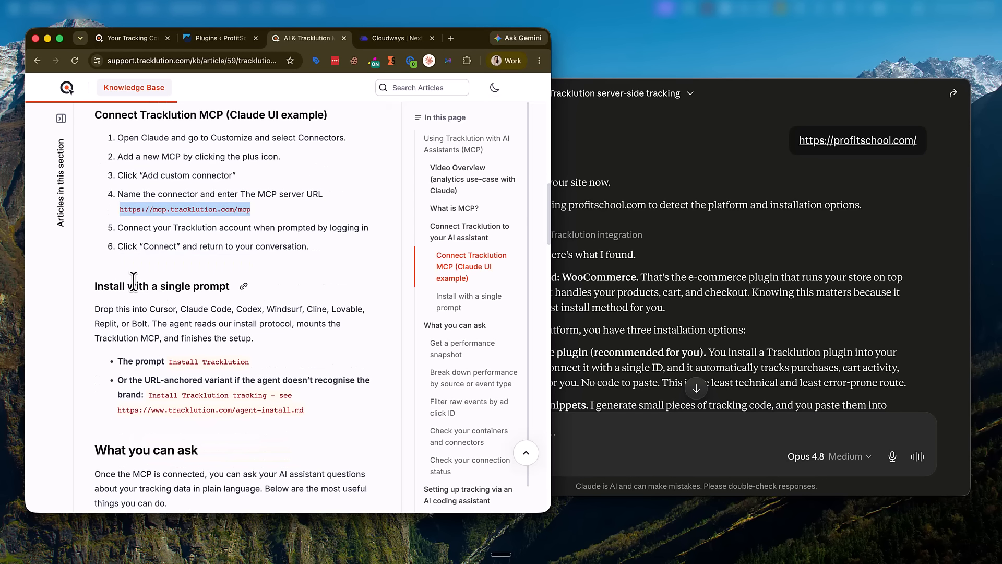
drag(113, 286, 343, 416)
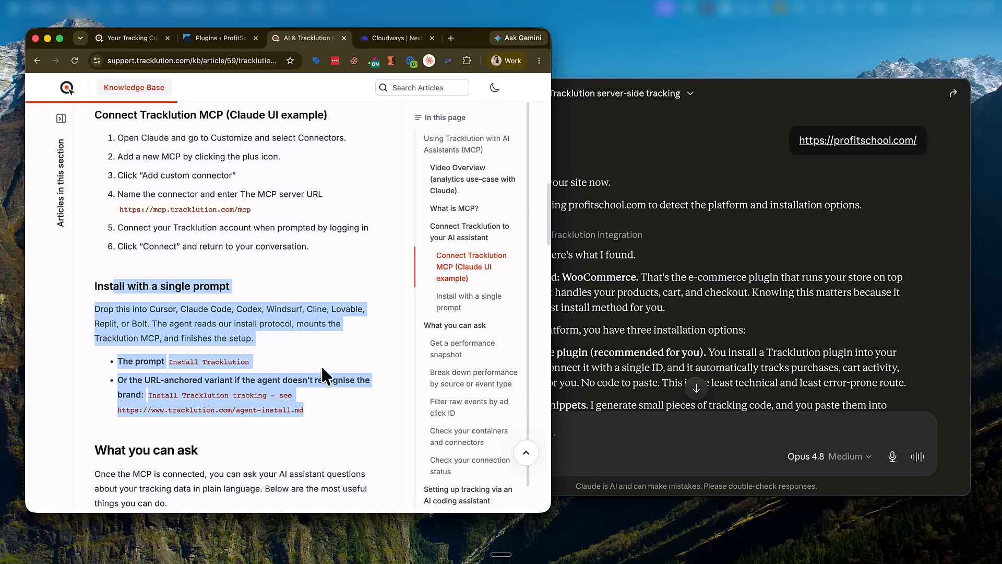
click(648, 346)
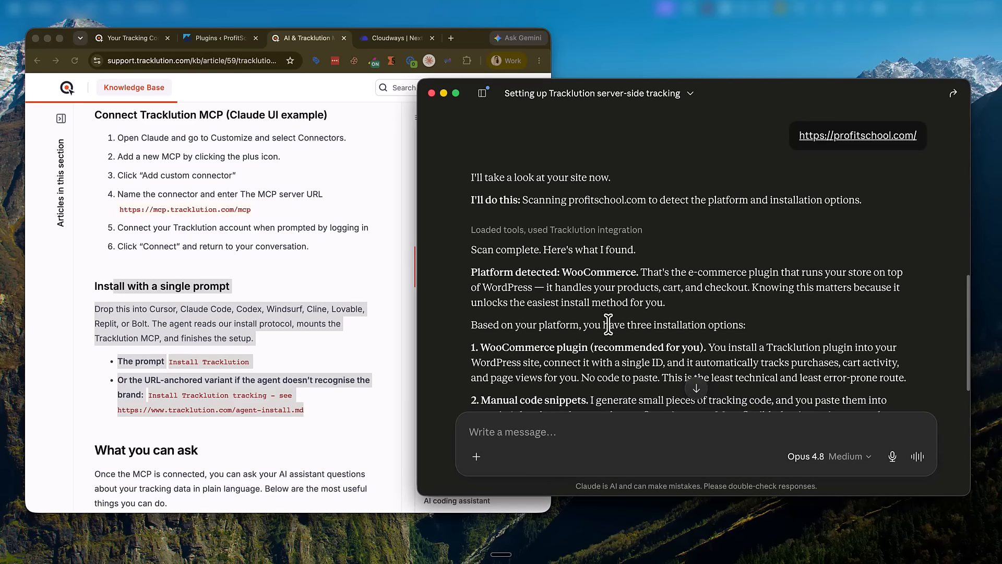
scroll(611, 323, down, 5)
scroll(588, 208, down, 2)
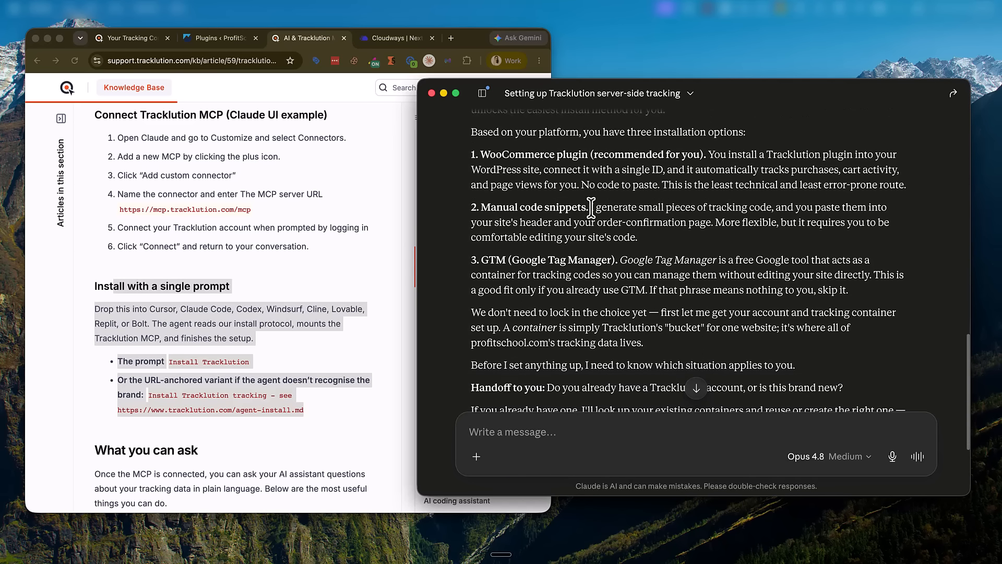
scroll(511, 209, up, 4)
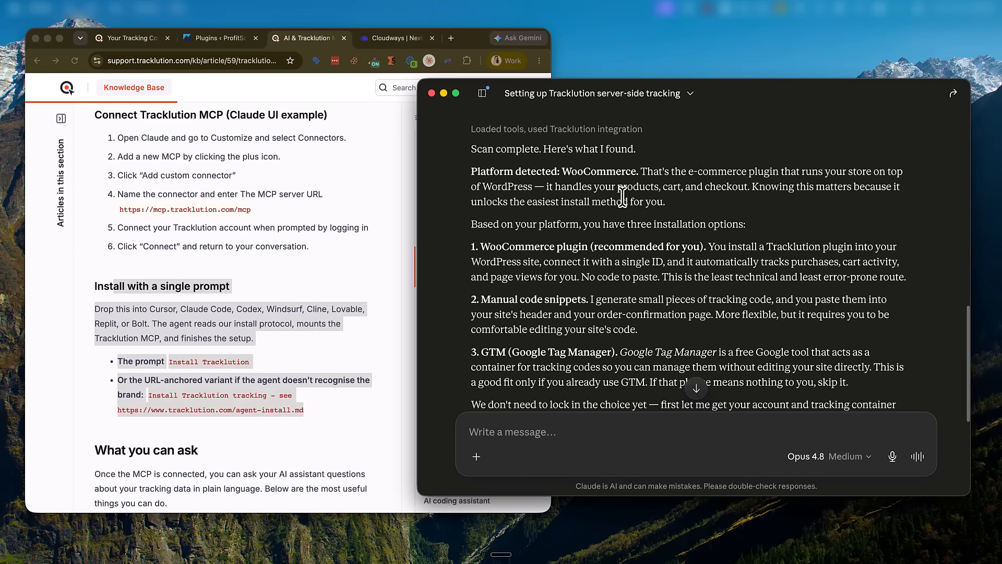
scroll(626, 204, up, 5)
scroll(626, 206, up, 3)
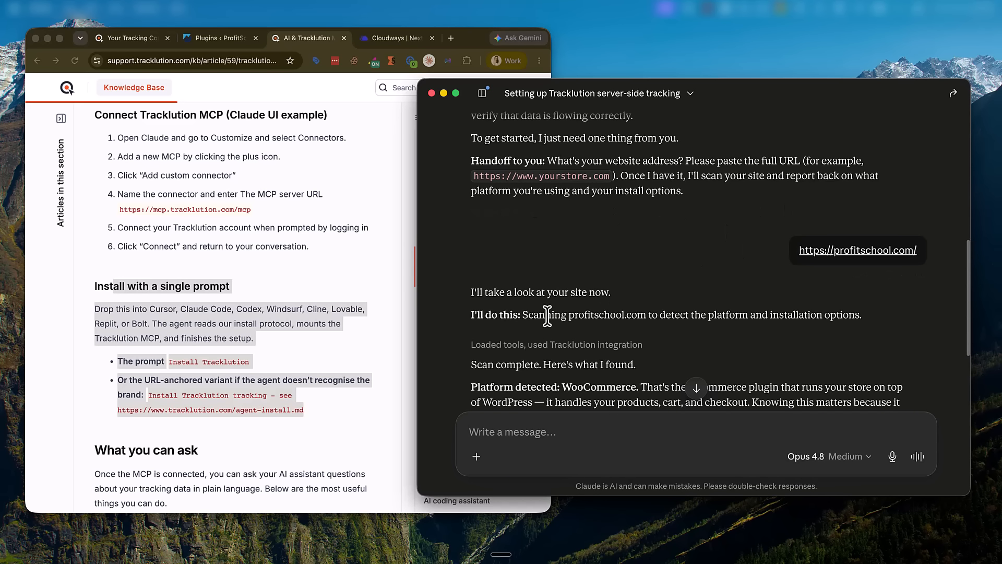
scroll(580, 337, down, 4)
scroll(596, 332, down, 1)
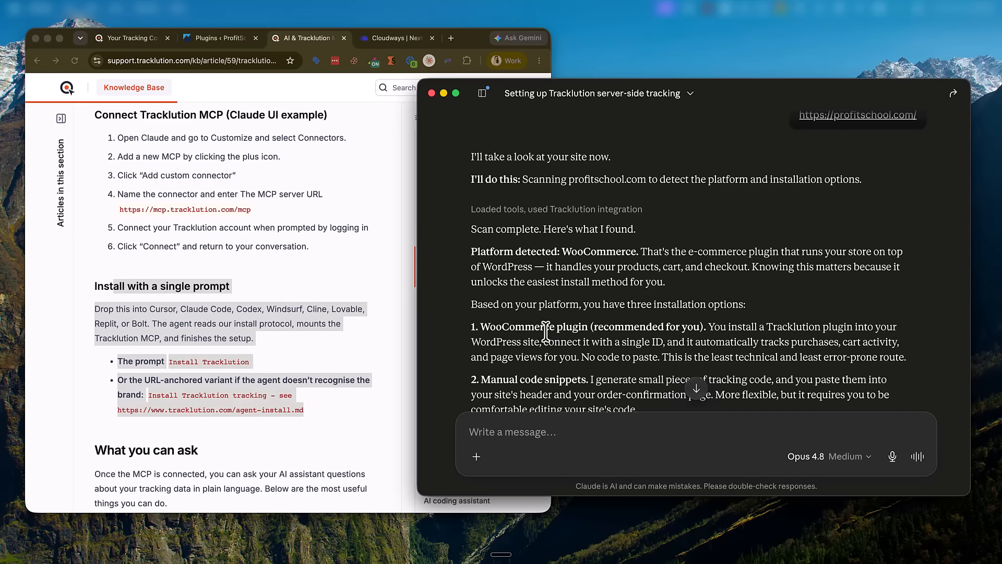
Step: Highlight the WooCommerce plugin and Google Tag Manager options and the existing-account question
drag(544, 329, 673, 330)
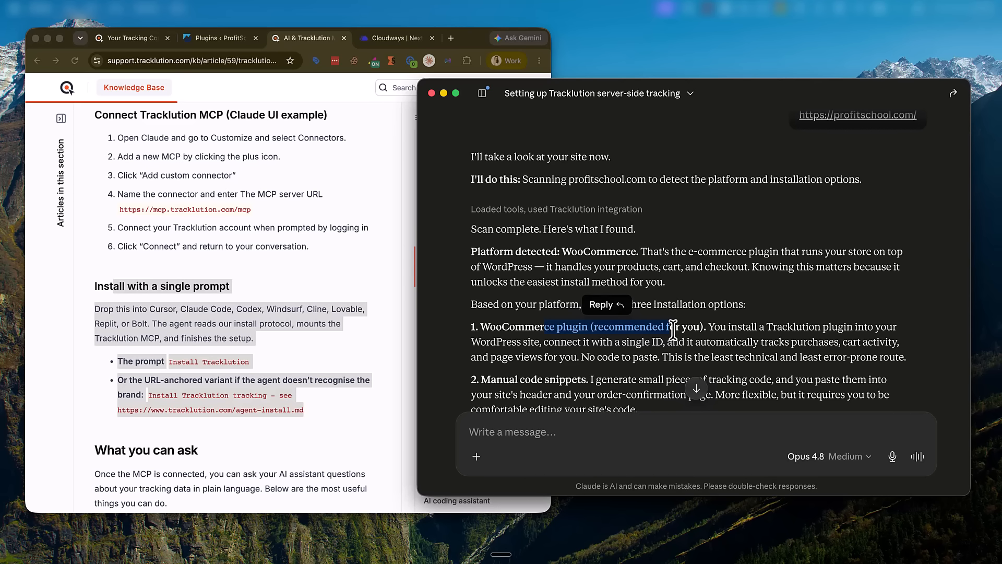
scroll(663, 344, down, 2)
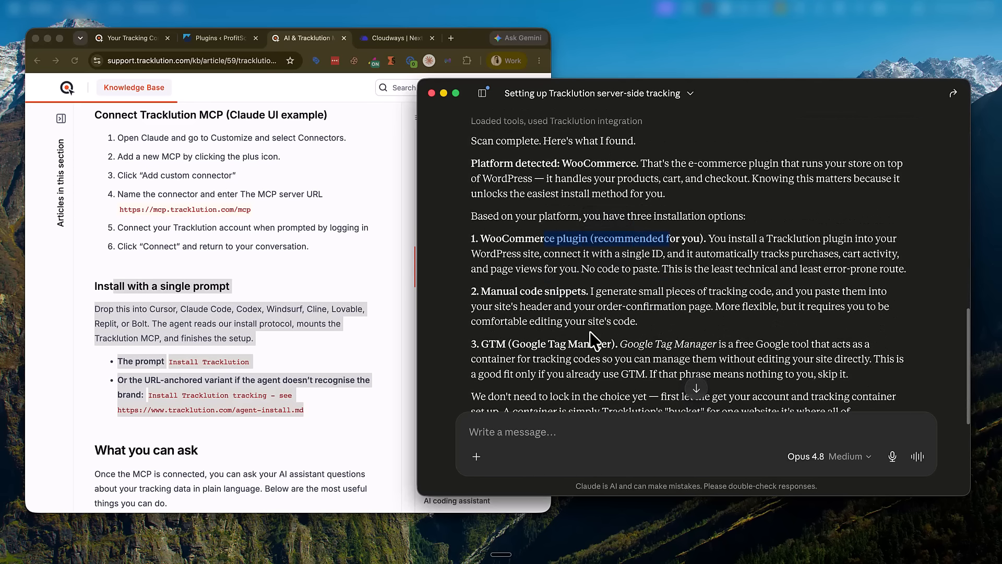
drag(503, 290, 587, 290)
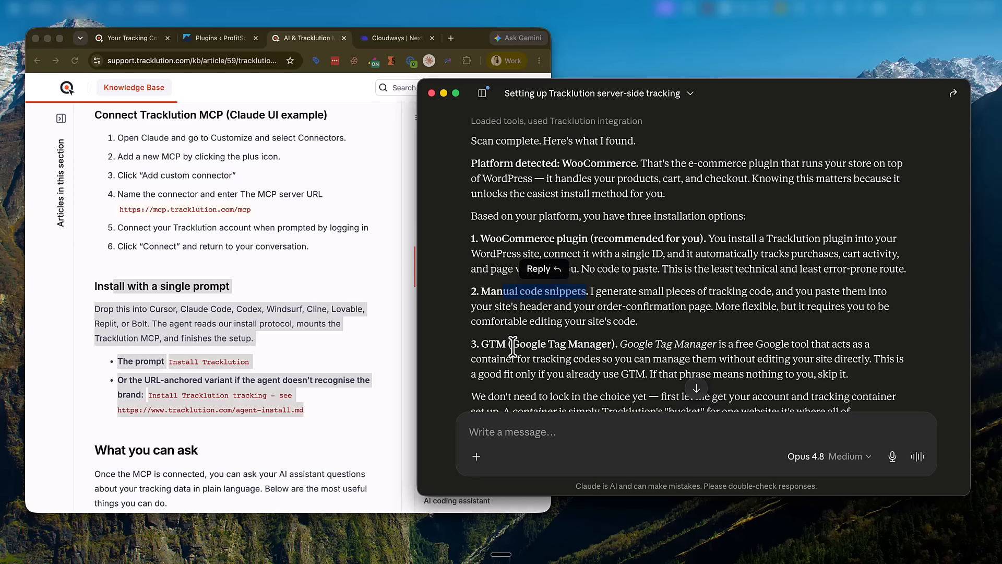
drag(510, 343, 634, 346)
scroll(634, 350, down, 5)
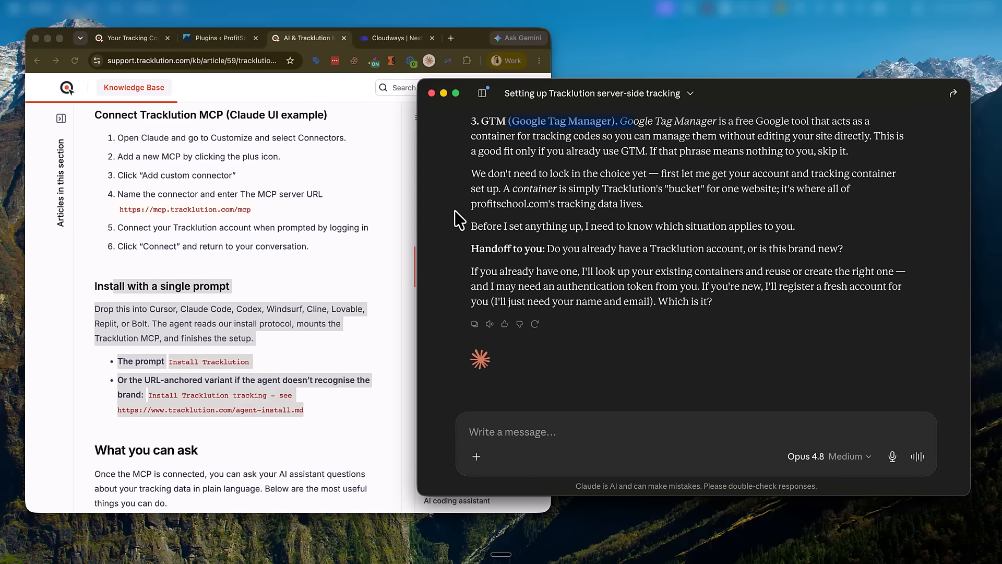
drag(519, 249, 811, 249)
click(728, 428)
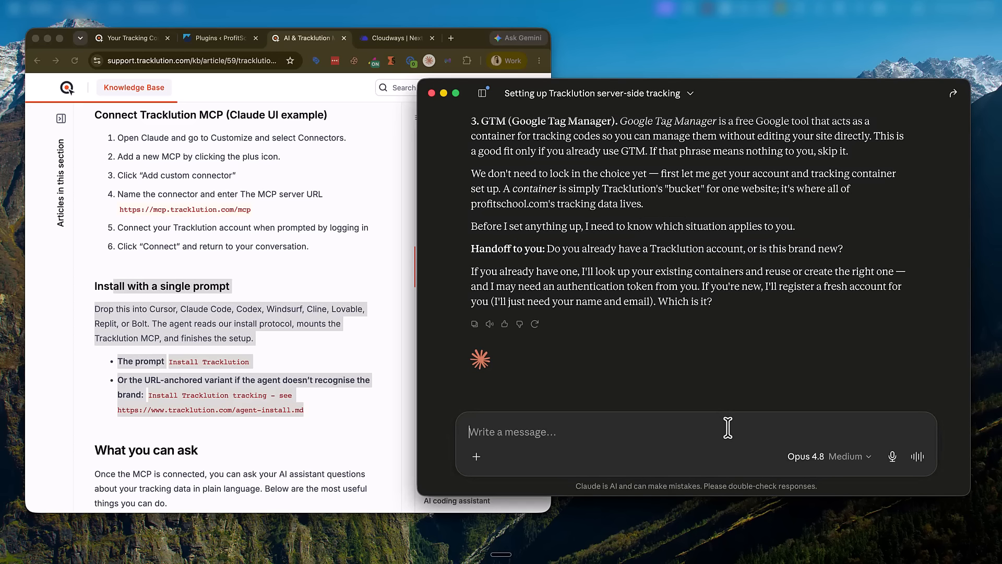
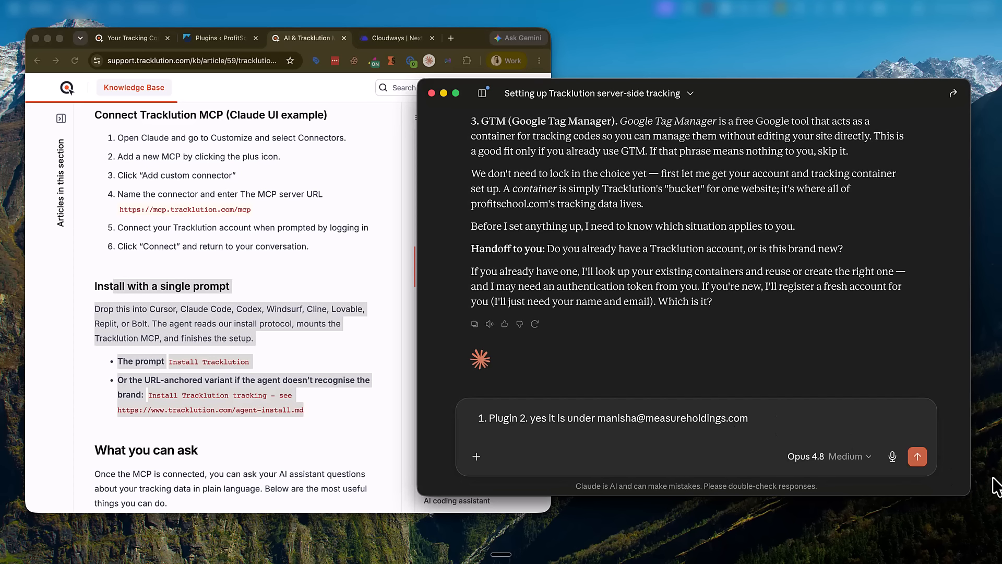
Step: Reply '1. Plugin 2. yes' with the account e-mail and read the profitschool.com container dry-run preview
click(917, 456)
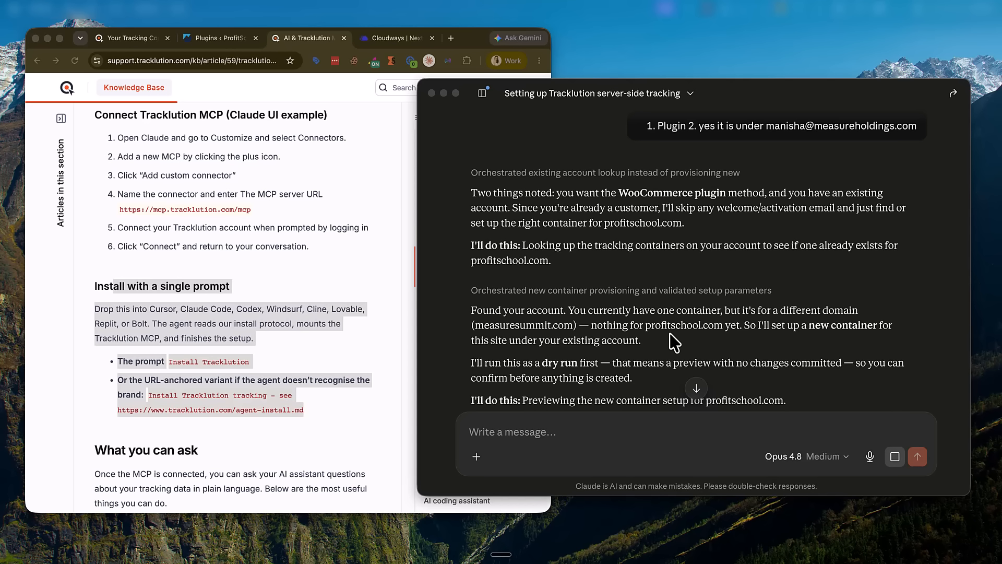
scroll(661, 327, down, 5)
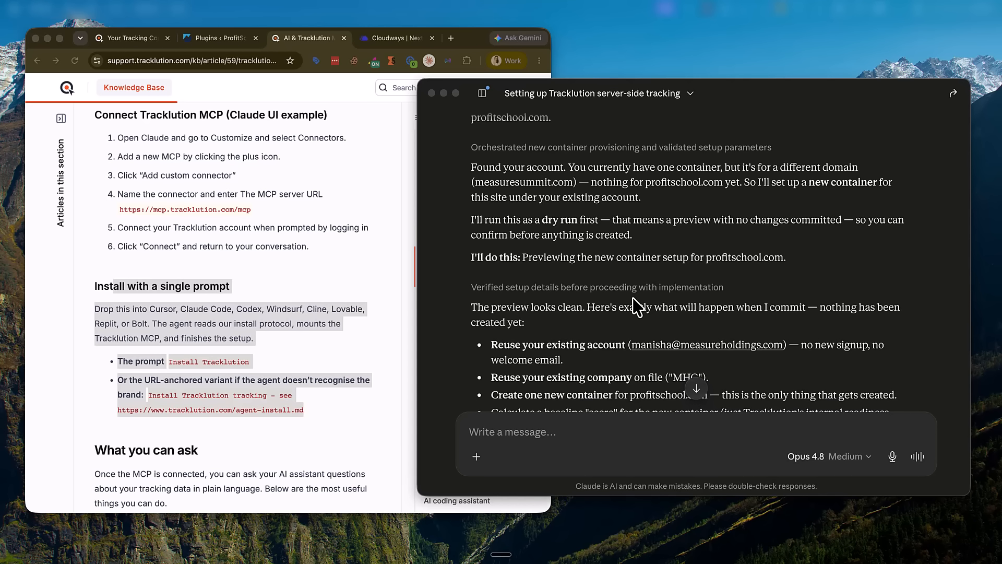
scroll(633, 298, down, 3)
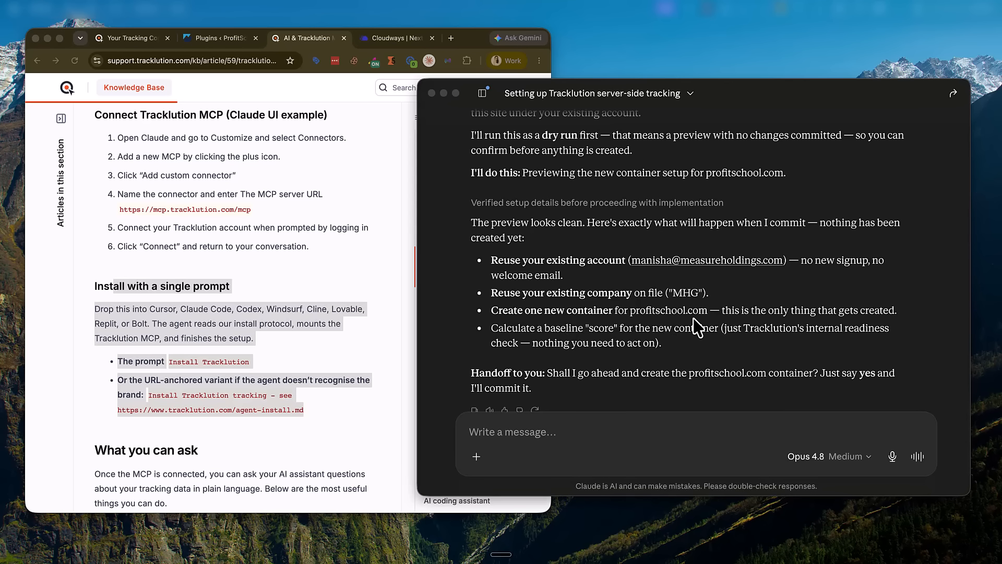
click(557, 433)
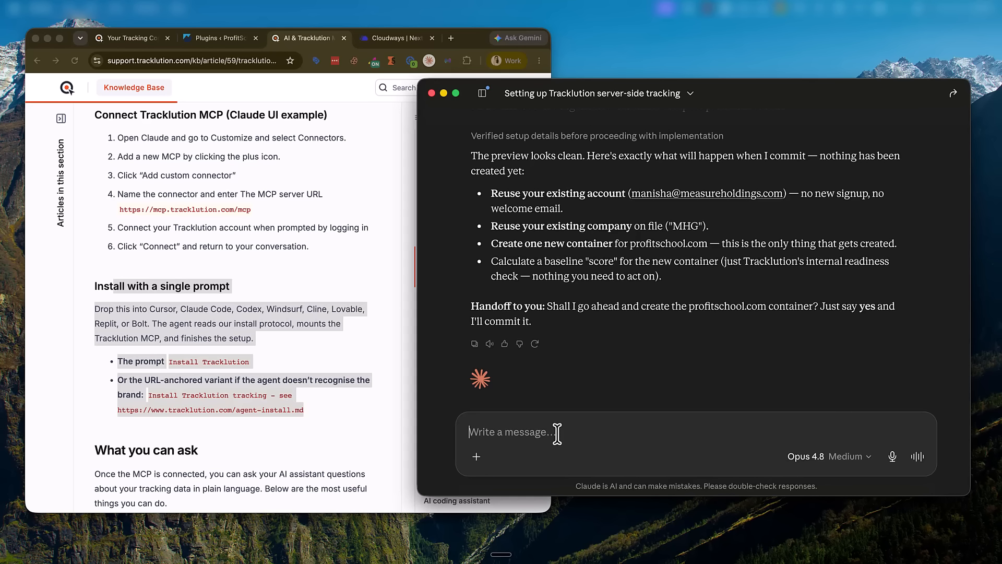
Step: Confirm 'yes' to create the profitschool.com container and check the Tracking Containers page
text(yes)
key(Return)
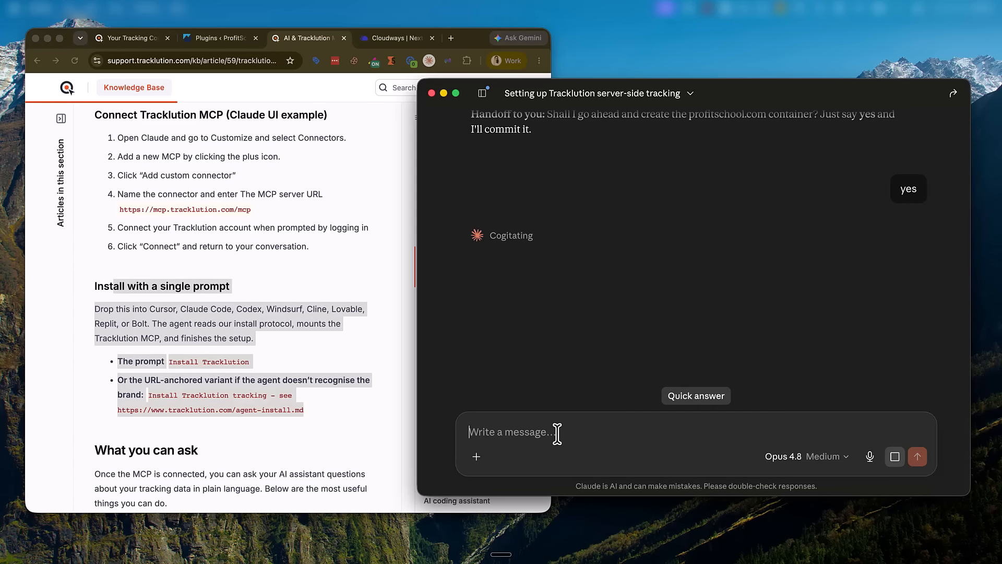
scroll(574, 261, up, 5)
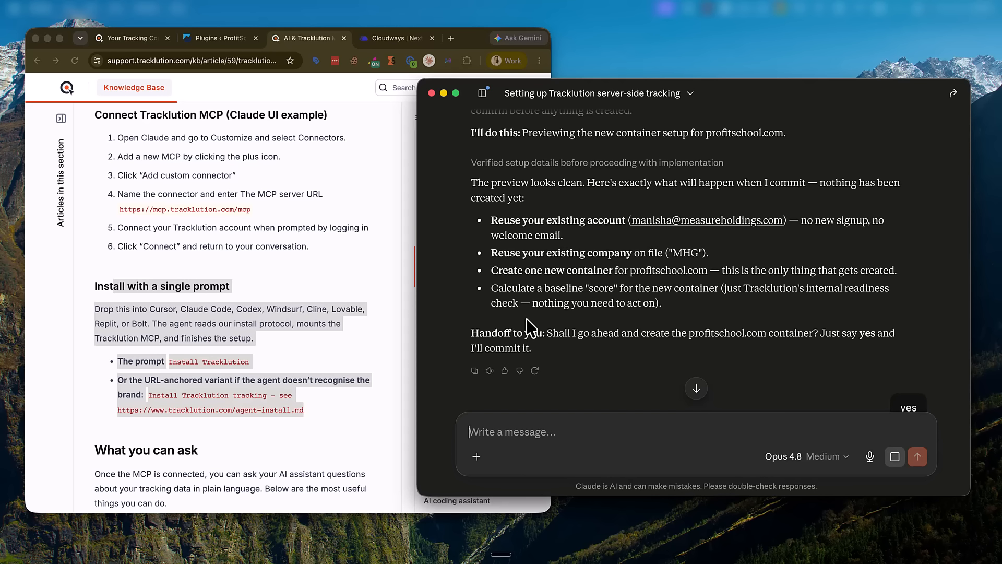
scroll(526, 330, down, 5)
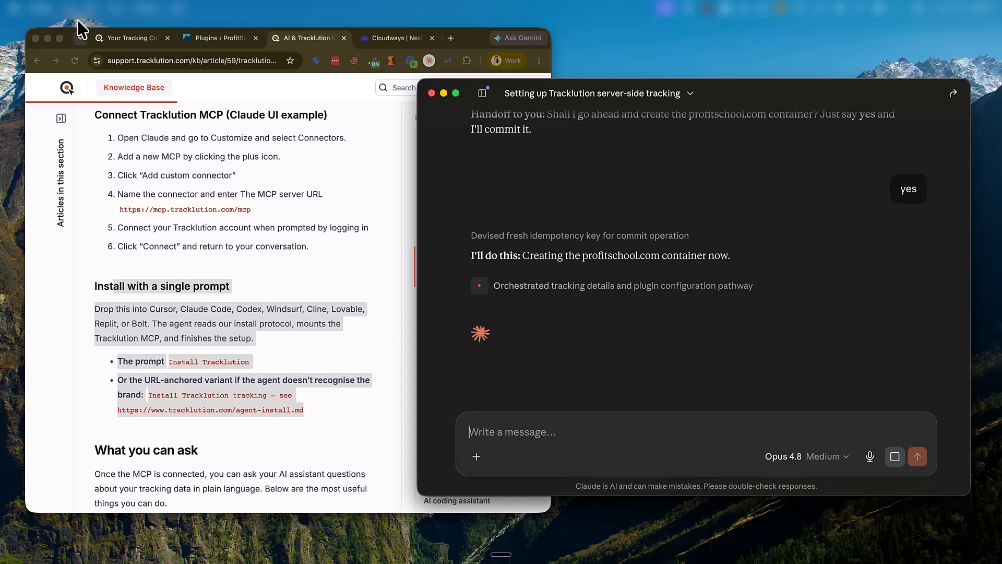
click(125, 39)
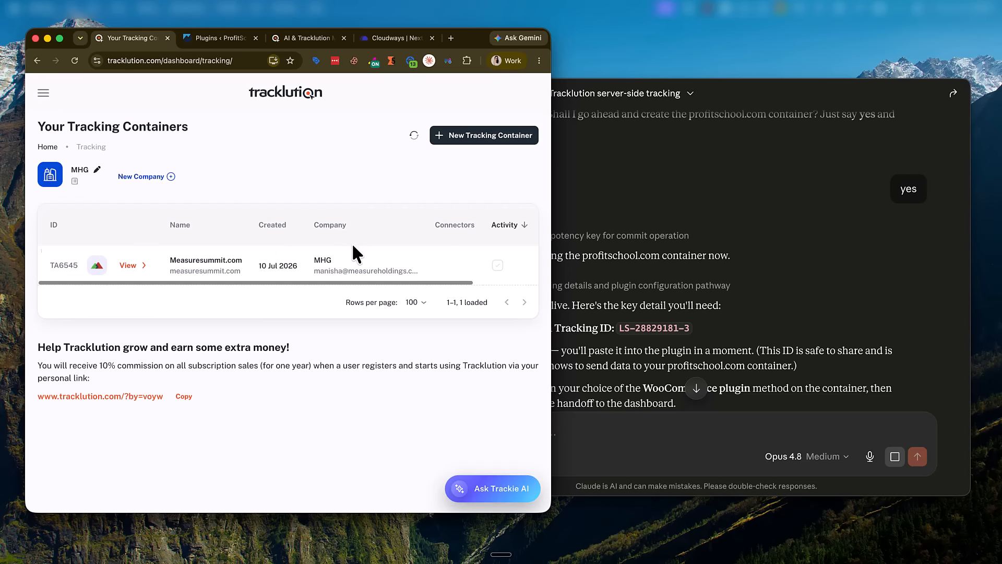
click(713, 270)
scroll(472, 263, down, 3)
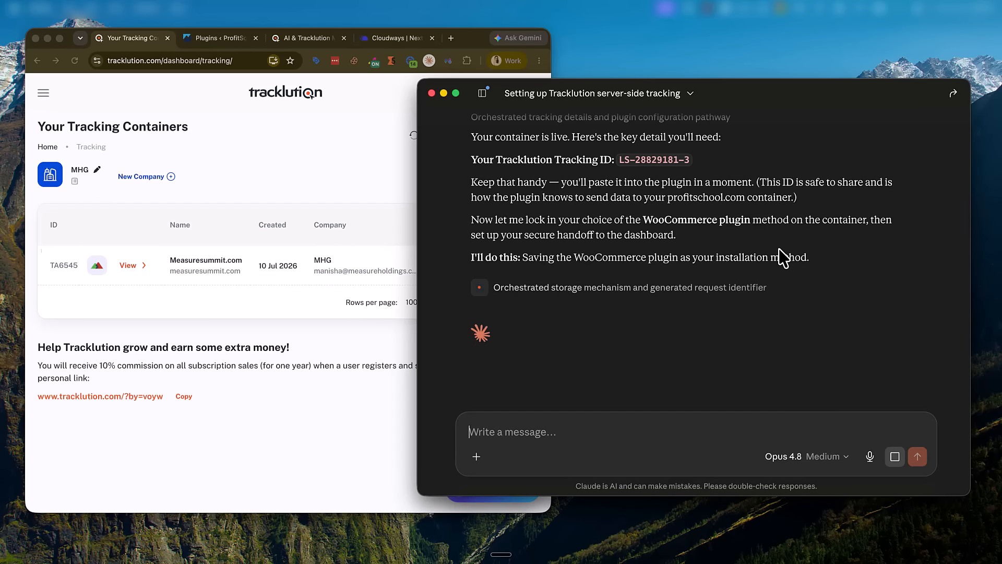
Step: Open Claude's one-time Tracklution dashboard login link in the browser
click(224, 38)
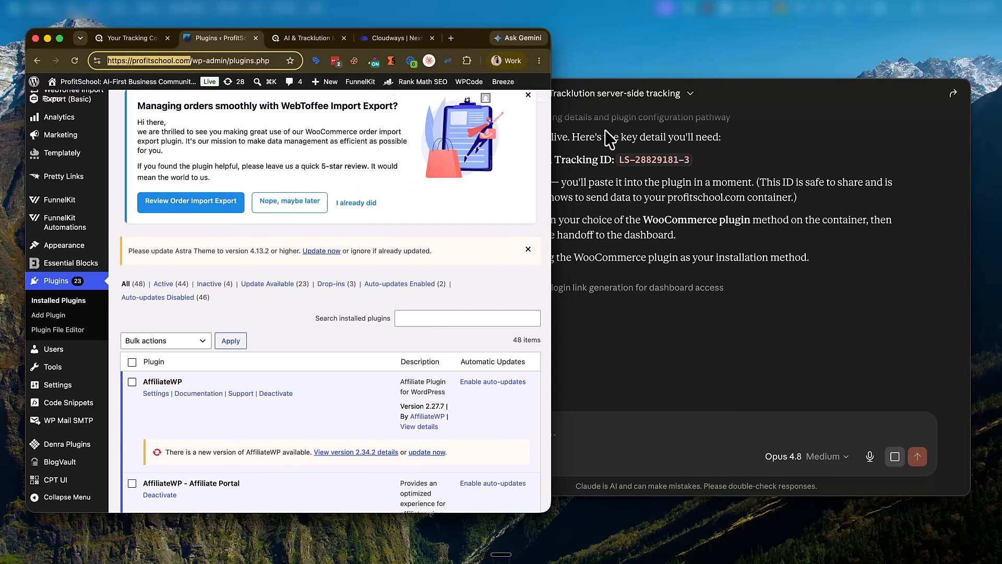
click(598, 261)
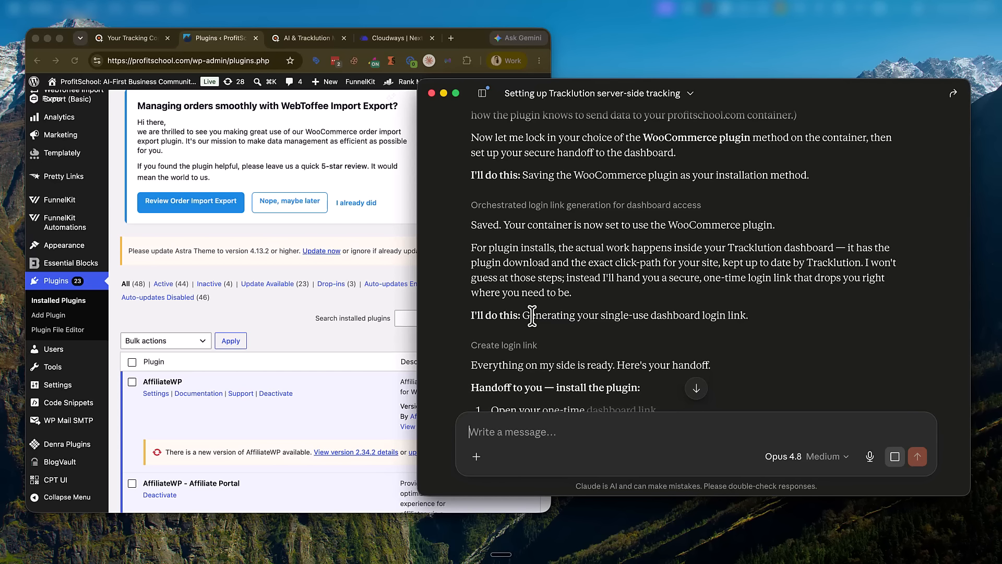
scroll(535, 321, down, 5)
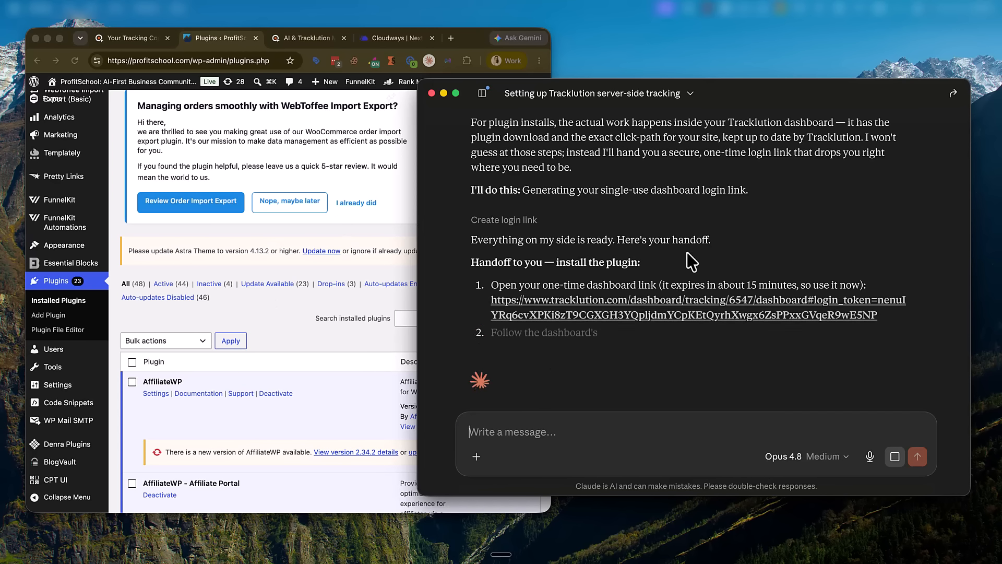
click(597, 311)
click(789, 354)
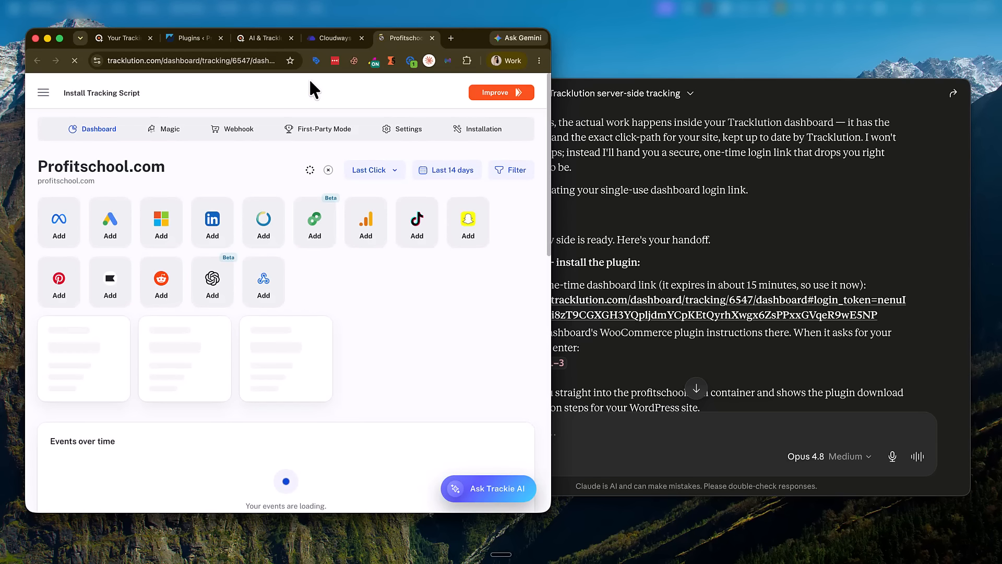
Step: Review the WooCommerce Plugin installation steps for Profitschool.com, then return to WordPress plugins
click(489, 131)
click(79, 352)
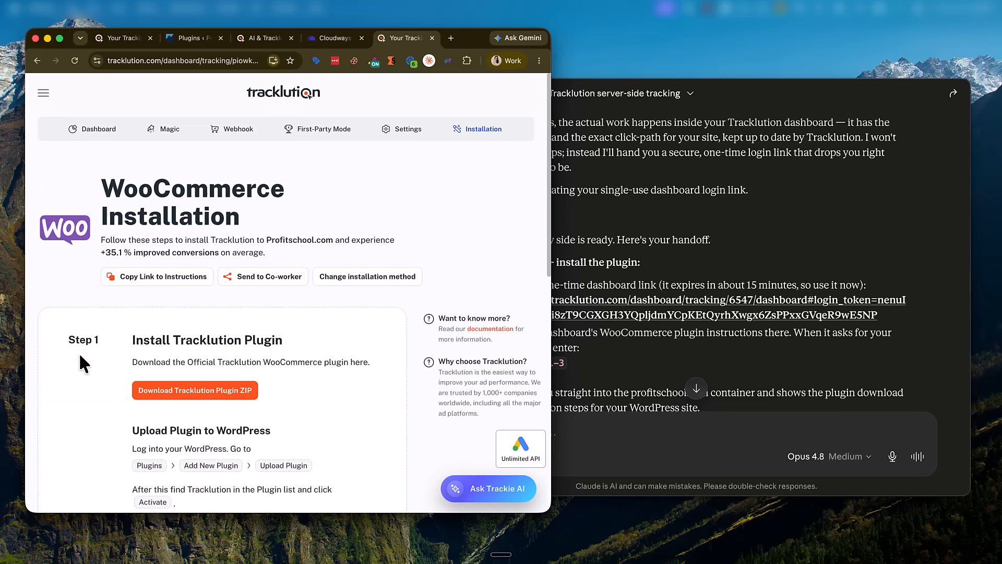
scroll(242, 325, down, 3)
scroll(241, 324, down, 4)
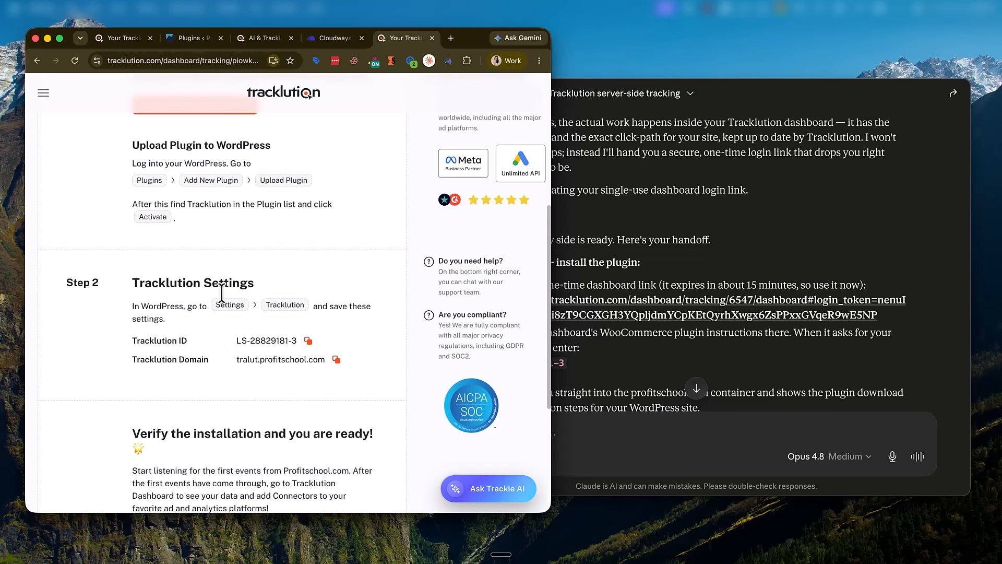
scroll(185, 214, up, 2)
click(194, 36)
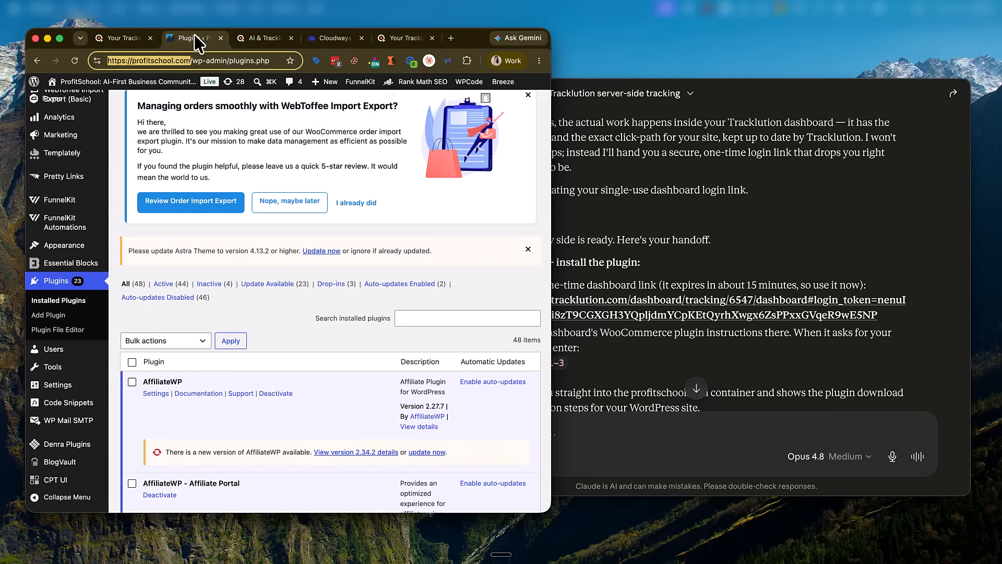
Step: Visit Add Plugin and go back to the Installed Plugins list
scroll(301, 277, down, 3)
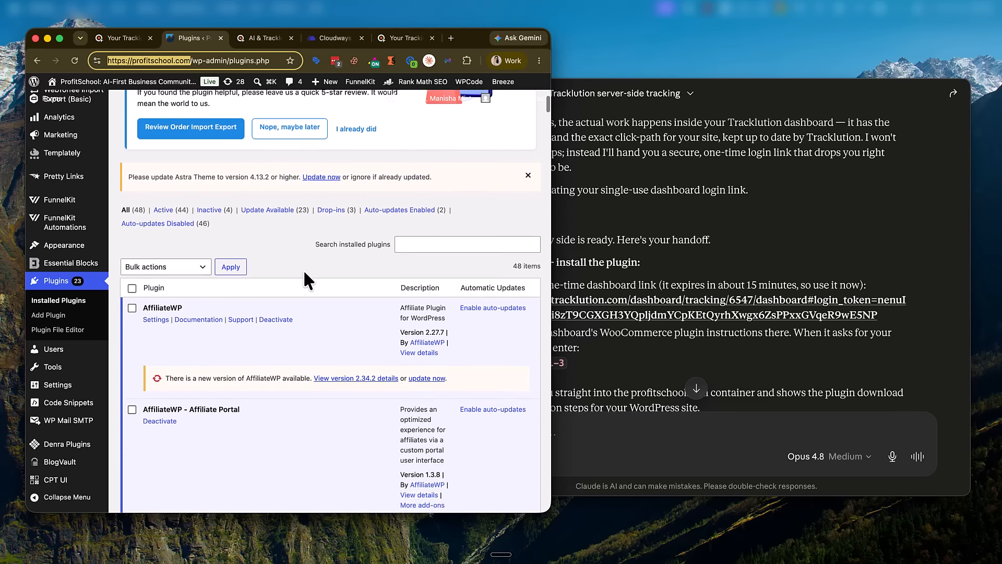
scroll(161, 363, down, 5)
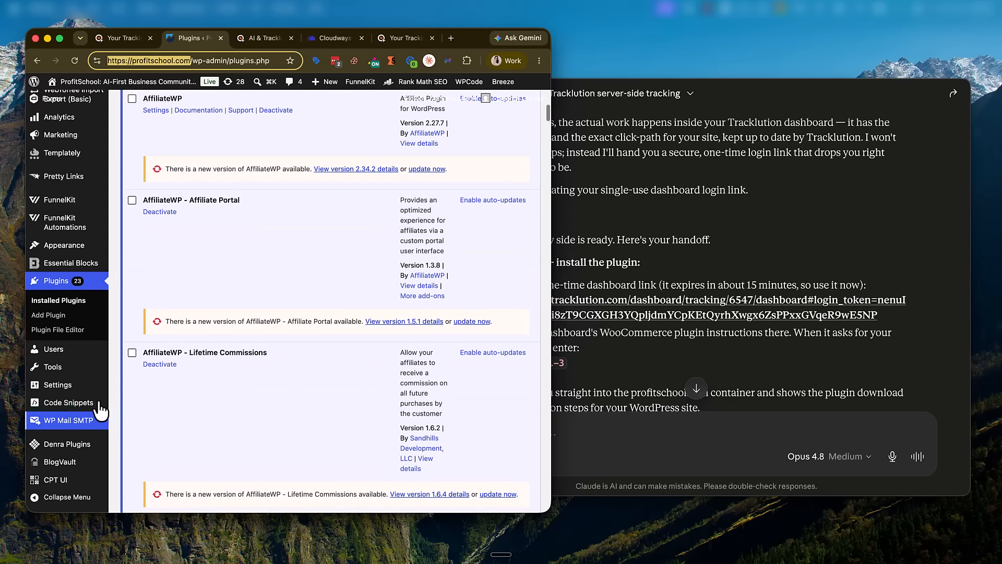
click(50, 315)
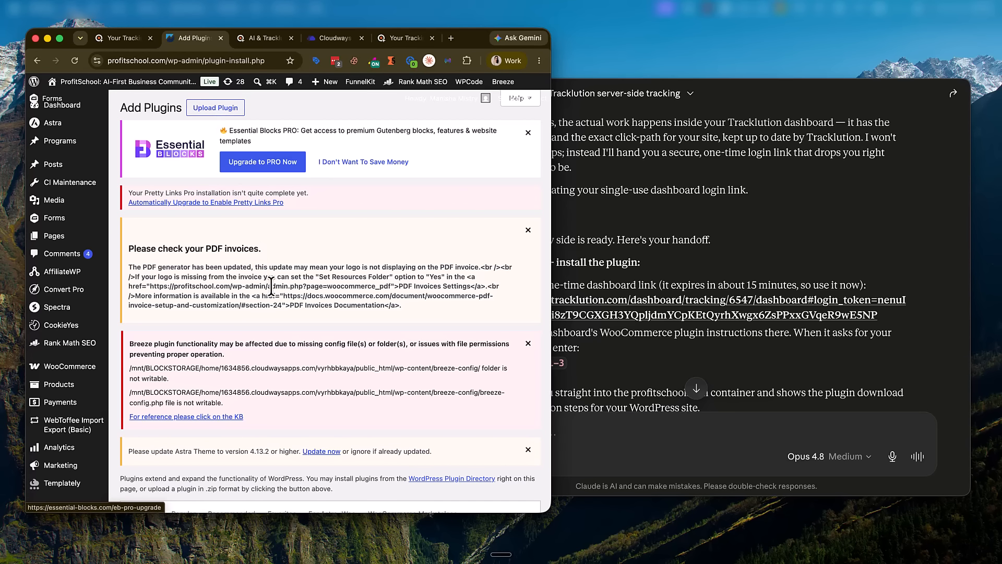
scroll(271, 284, down, 8)
click(56, 300)
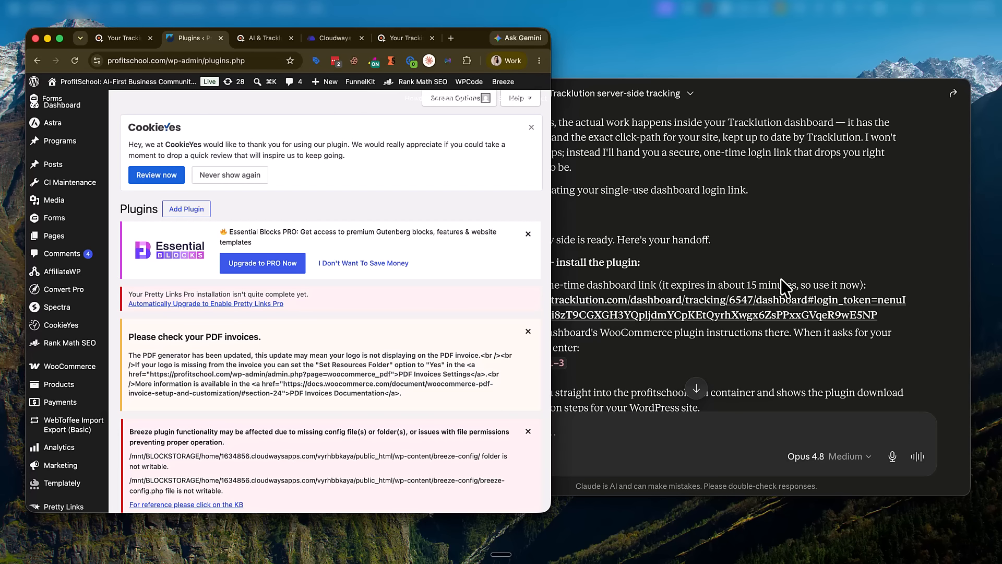
Step: Locate the active Tracklution 1.0.0 plugin and open its Settings link
scroll(785, 286, down, 4)
scroll(440, 279, down, 15)
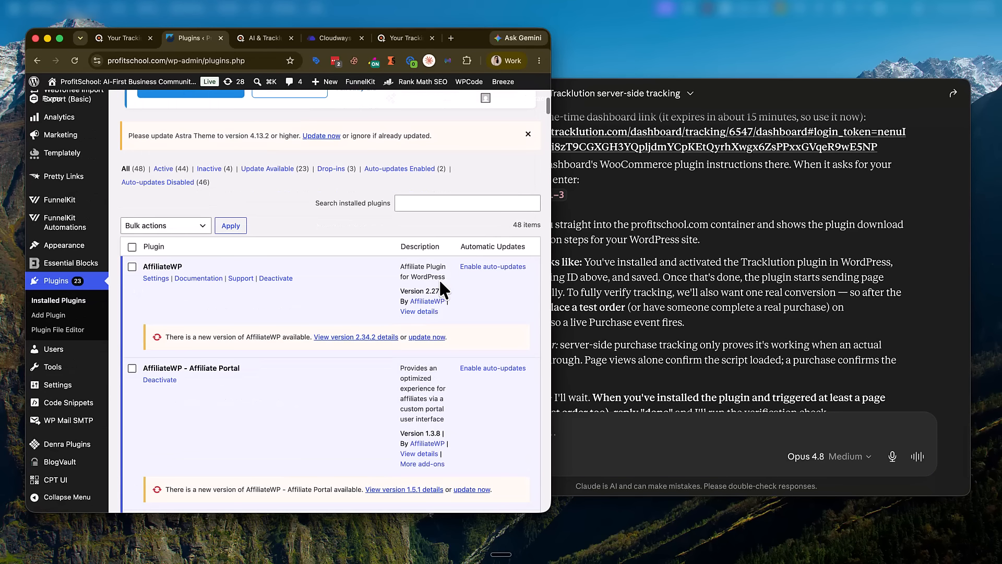
scroll(440, 282, down, 20)
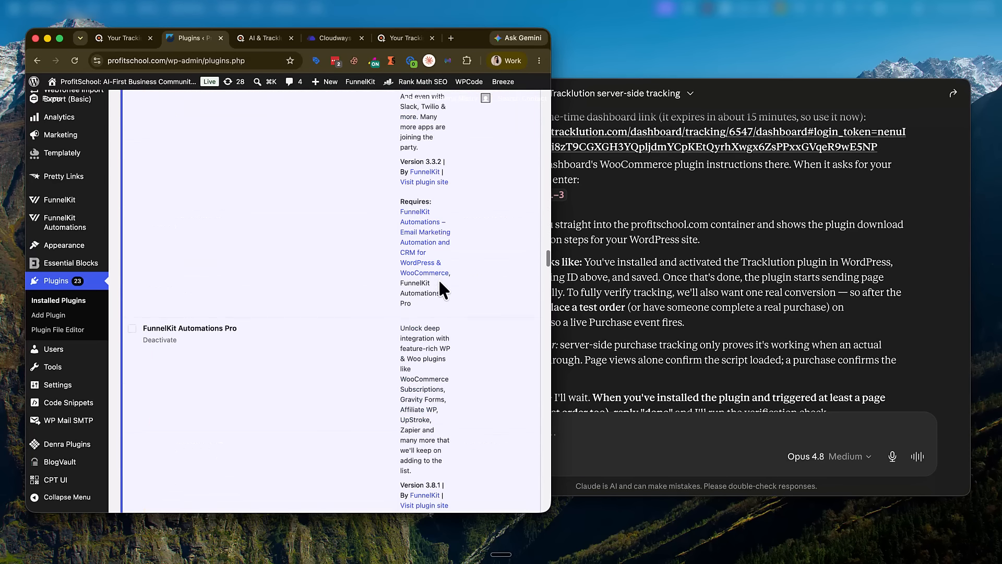
scroll(440, 284, down, 20)
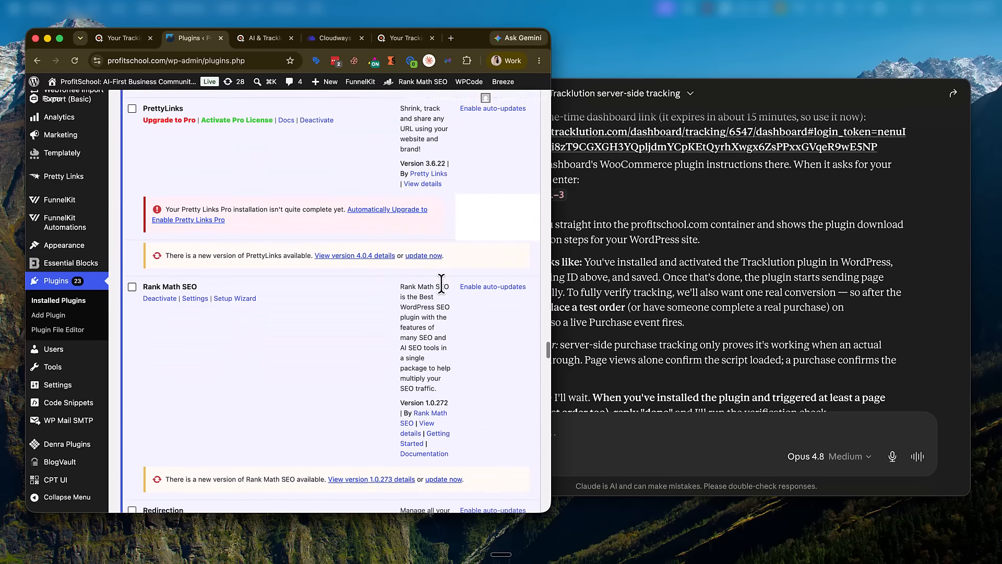
scroll(441, 286, down, 15)
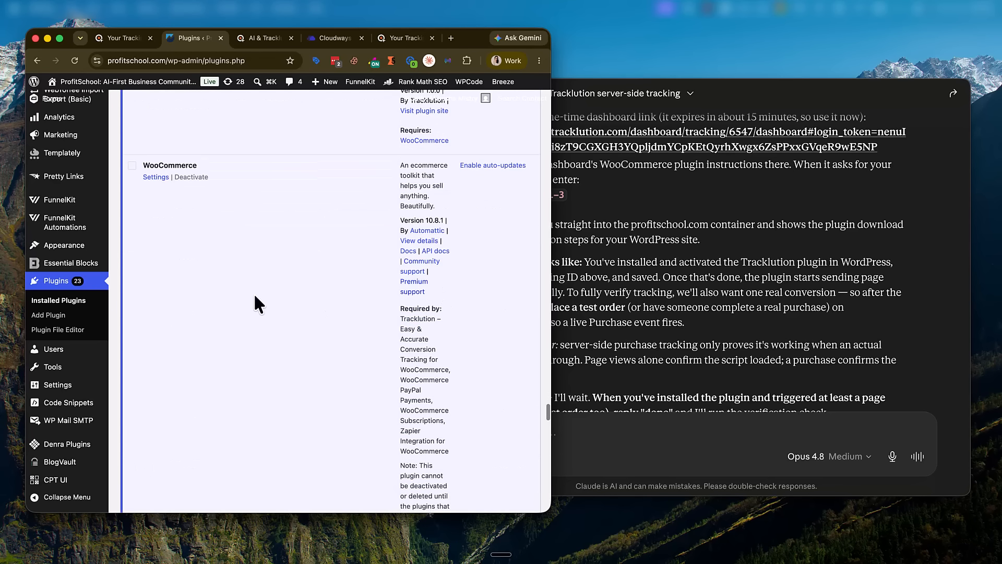
scroll(206, 205, up, 5)
click(199, 285)
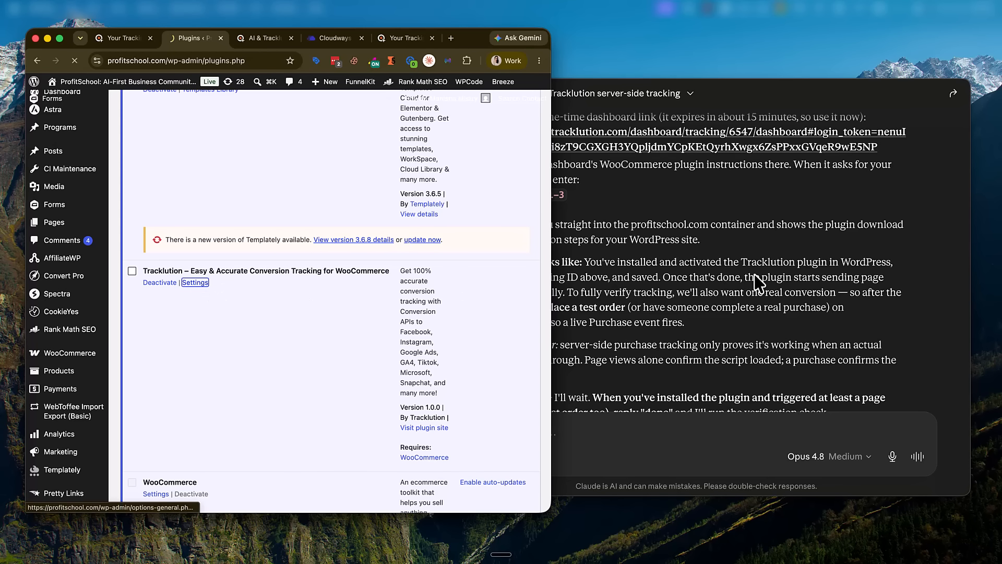
click(755, 281)
scroll(744, 275, down, 3)
scroll(742, 275, up, 4)
scroll(741, 275, up, 2)
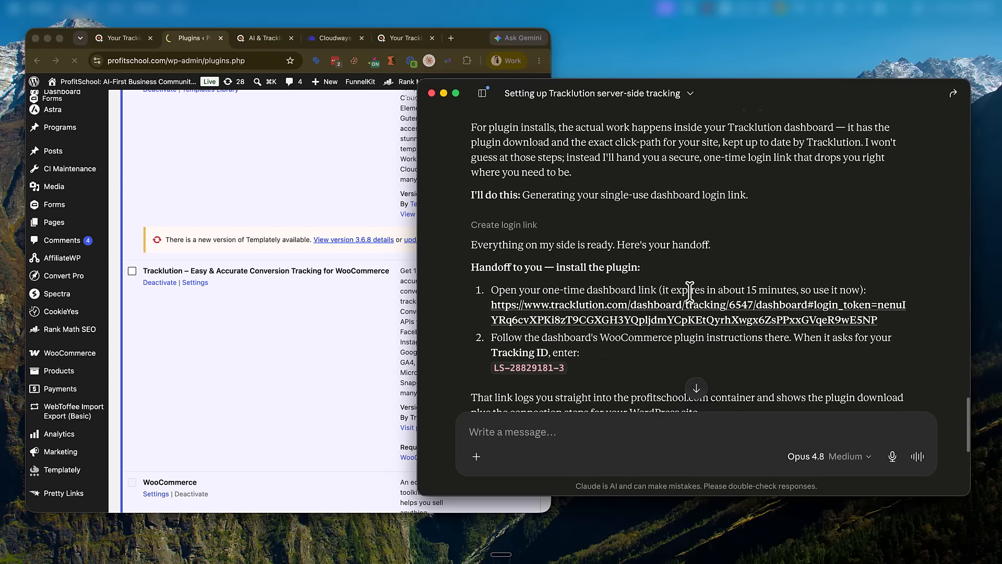
Step: Paste the tracking ID from Claude's reply into the WordPress Tracklution ID field
triple_click(541, 367)
key(super+c)
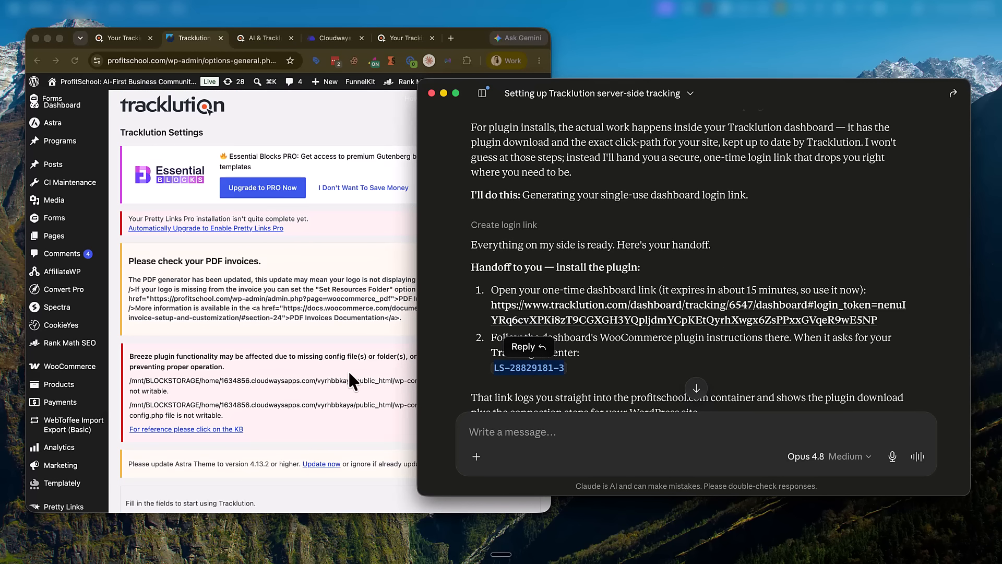
scroll(344, 366, down, 8)
click(306, 335)
double_click(308, 335)
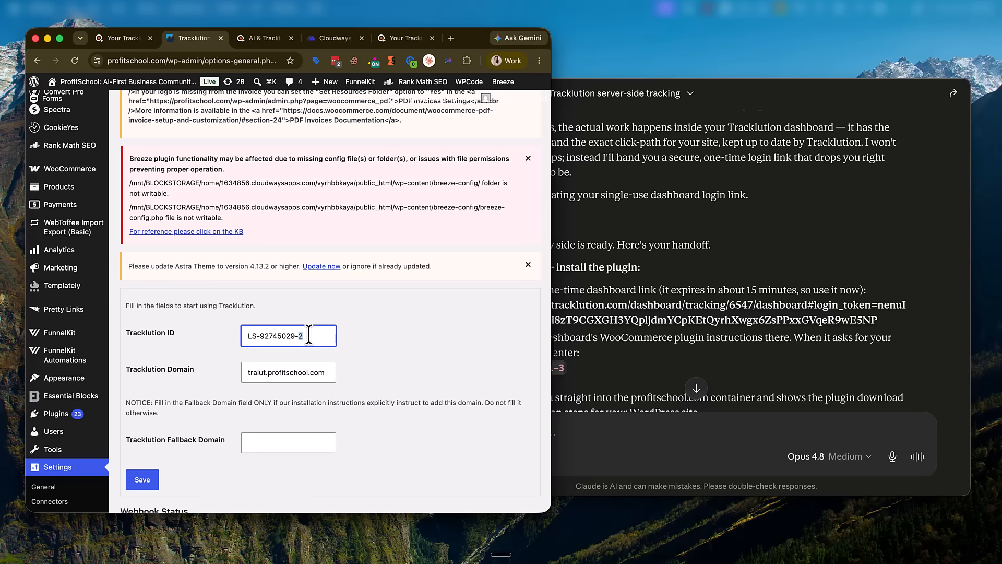
key(super+a)
key(super+v)
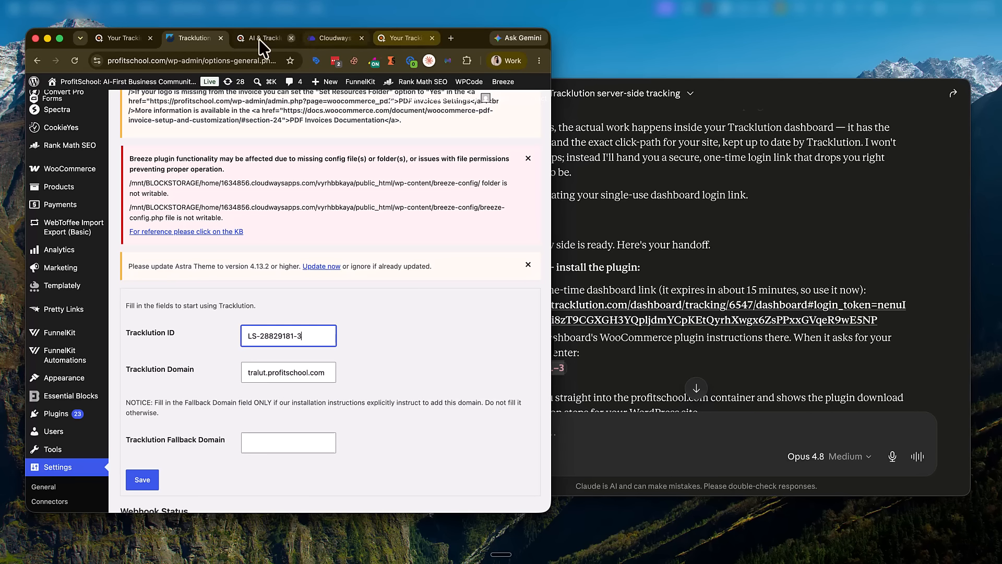
Step: Copy the tralut.profitschool.com domain from the Tracklution dashboard into the Domain field and save
click(413, 36)
scroll(289, 295, down, 3)
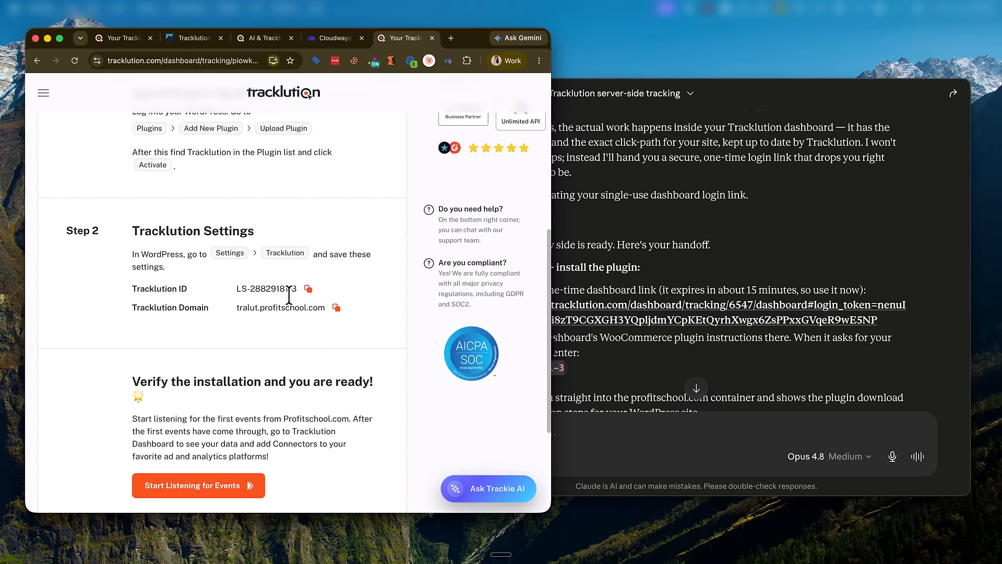
click(337, 308)
click(189, 38)
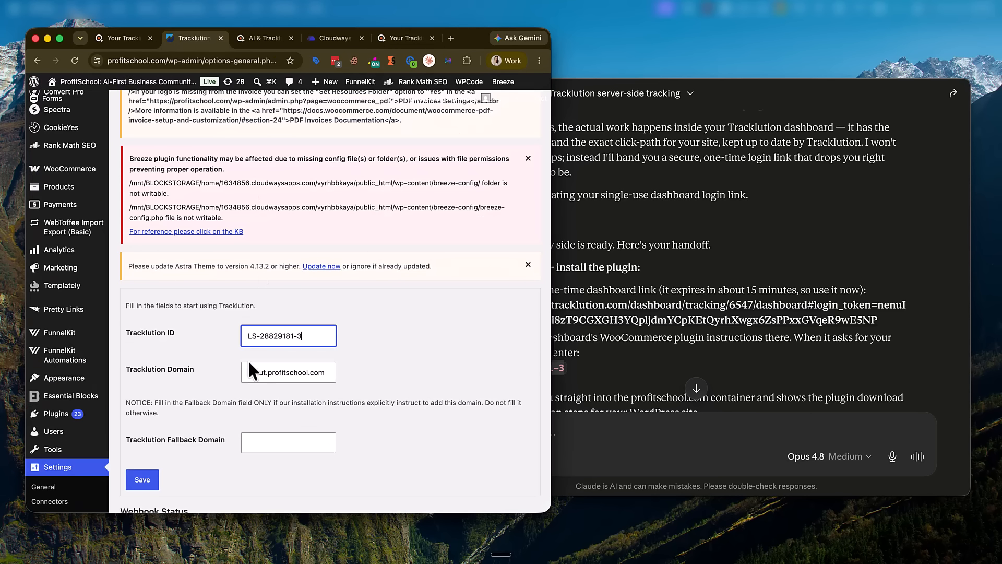
click(280, 372)
key(super+a)
key(super+v)
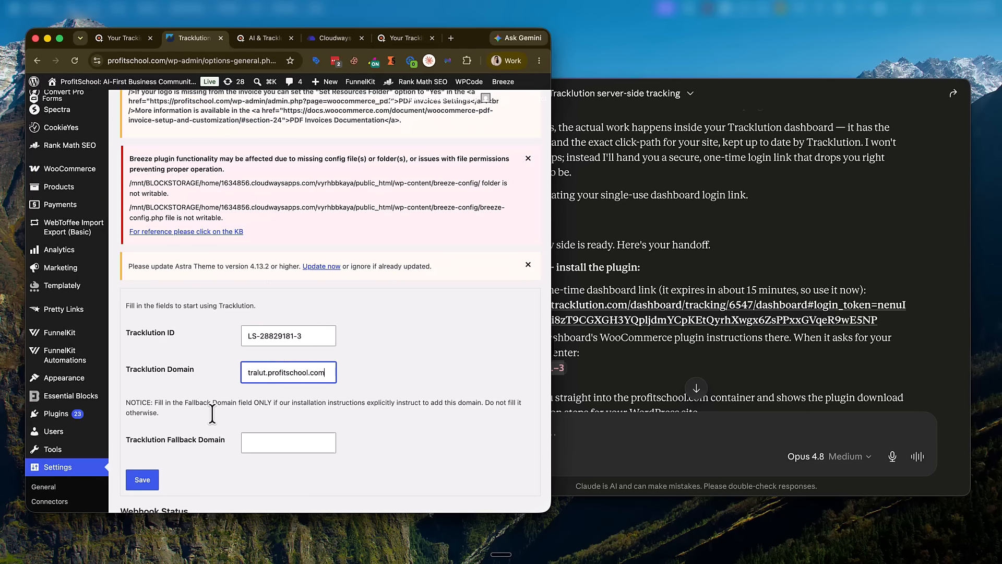
click(142, 480)
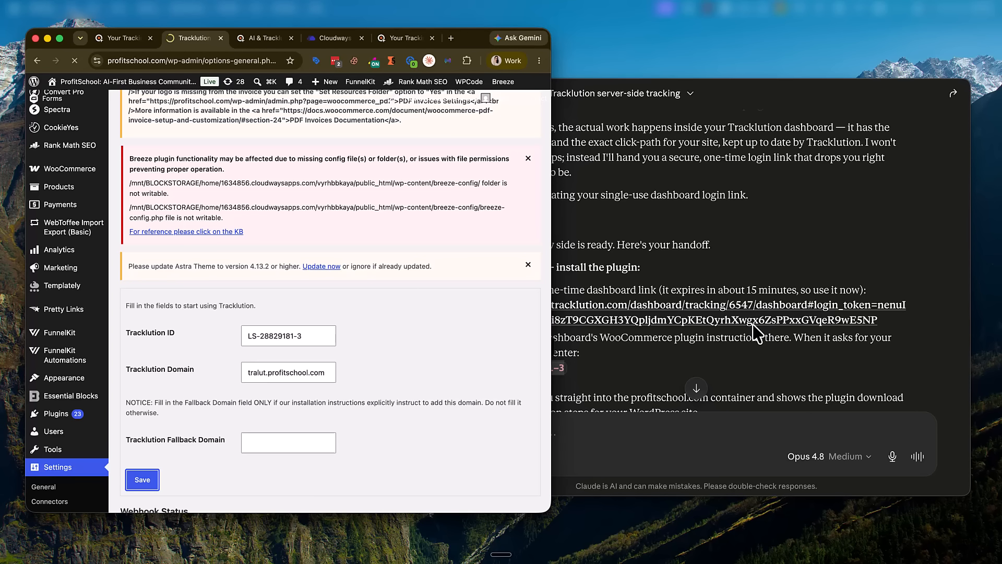
Step: Read further down Claude's reply, then bring up the browser's main menu
click(774, 268)
scroll(794, 286, down, 4)
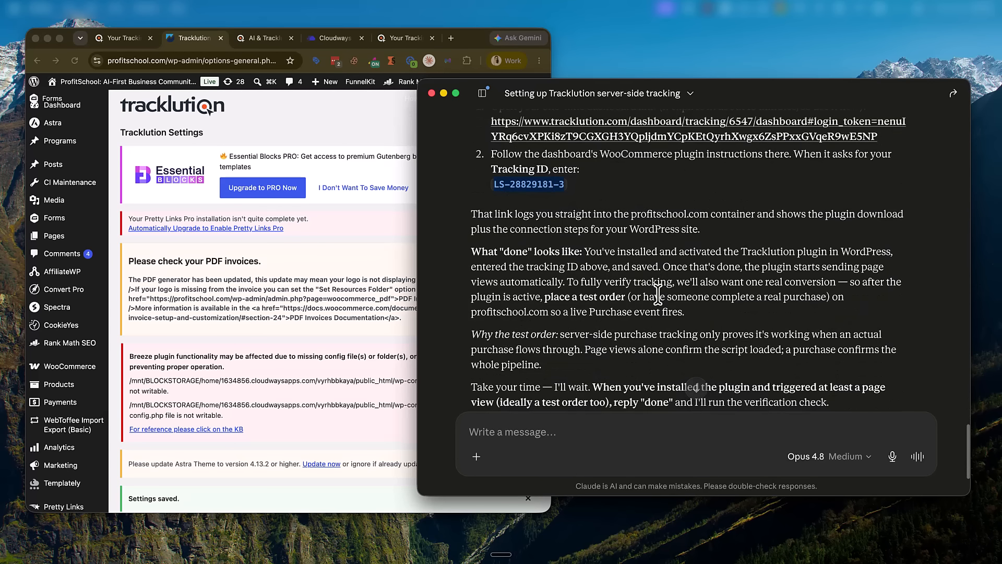
scroll(664, 222, down, 1)
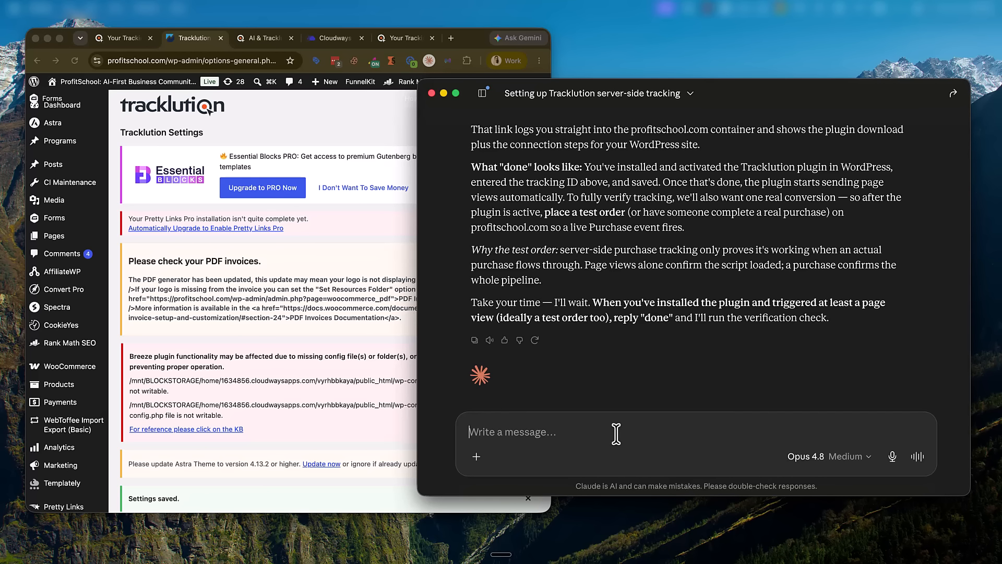
click(539, 61)
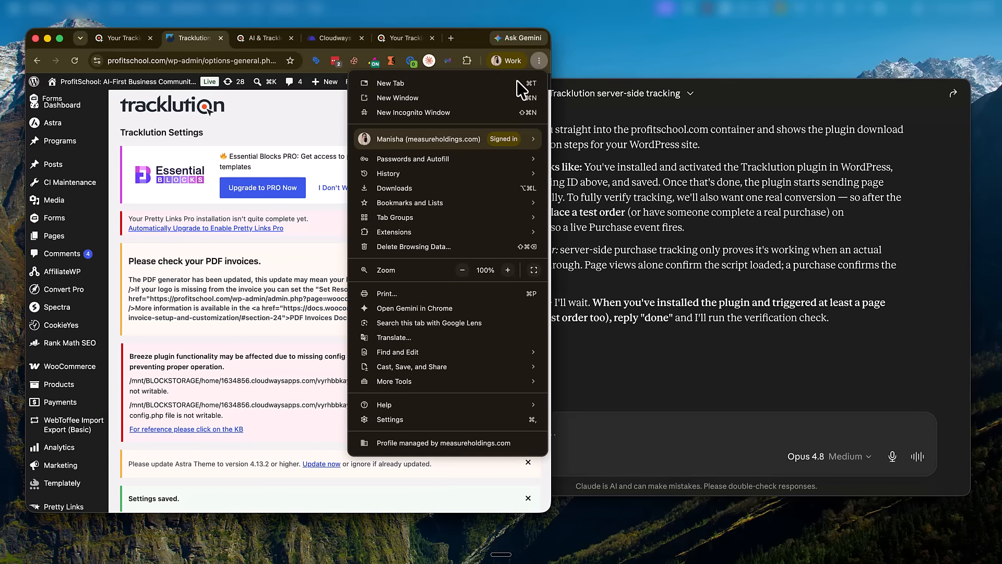
Step: Load profitschool.com in a new incognito window and accept all cookies
click(499, 86)
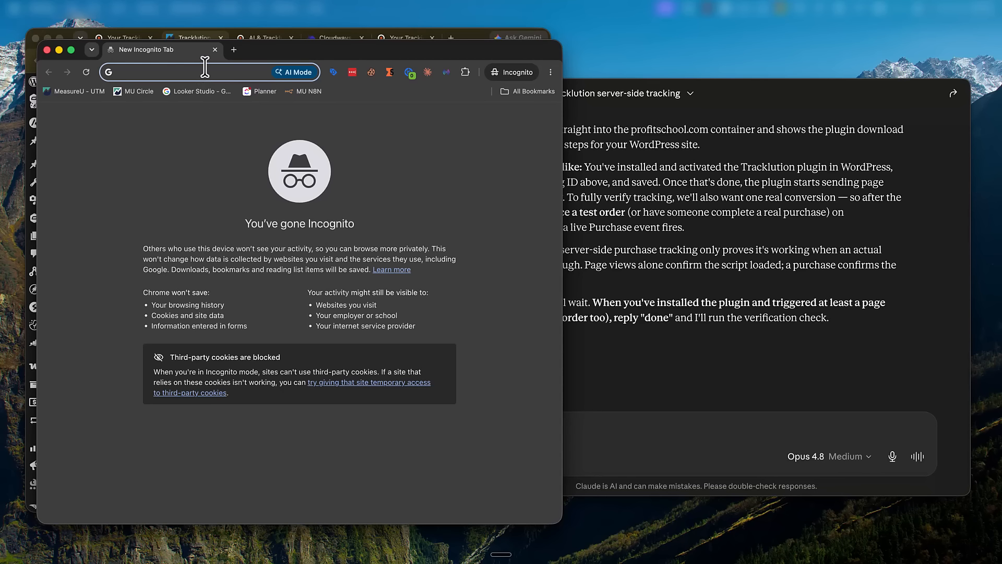
text(profitschool)
key(Return)
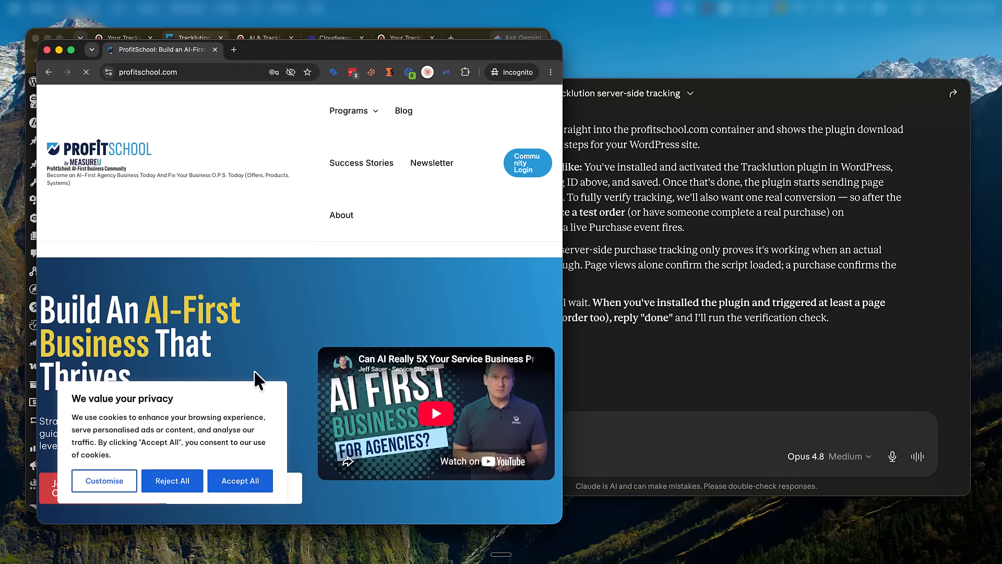
click(234, 486)
scroll(263, 319, down, 10)
scroll(260, 334, down, 6)
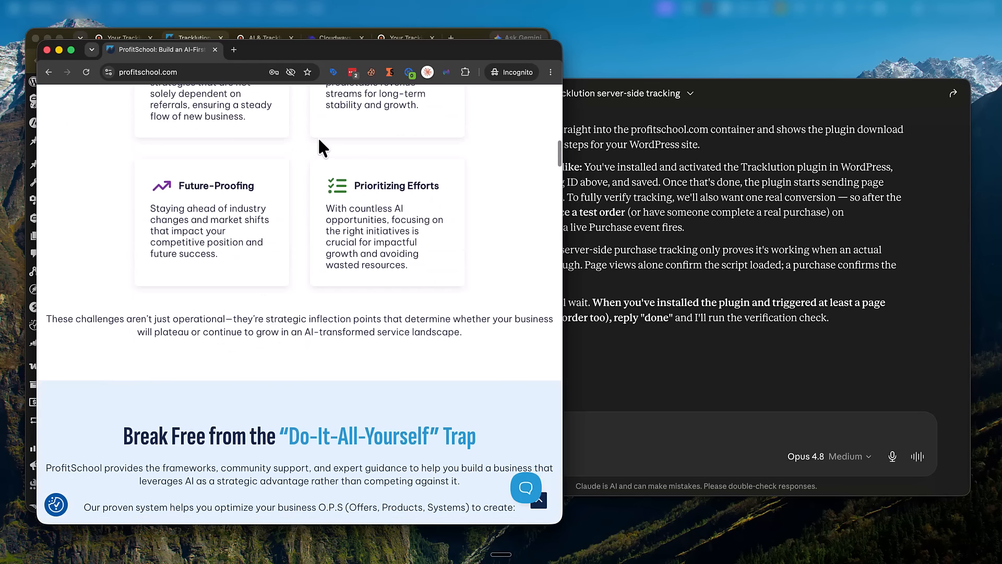
scroll(394, 269, up, 20)
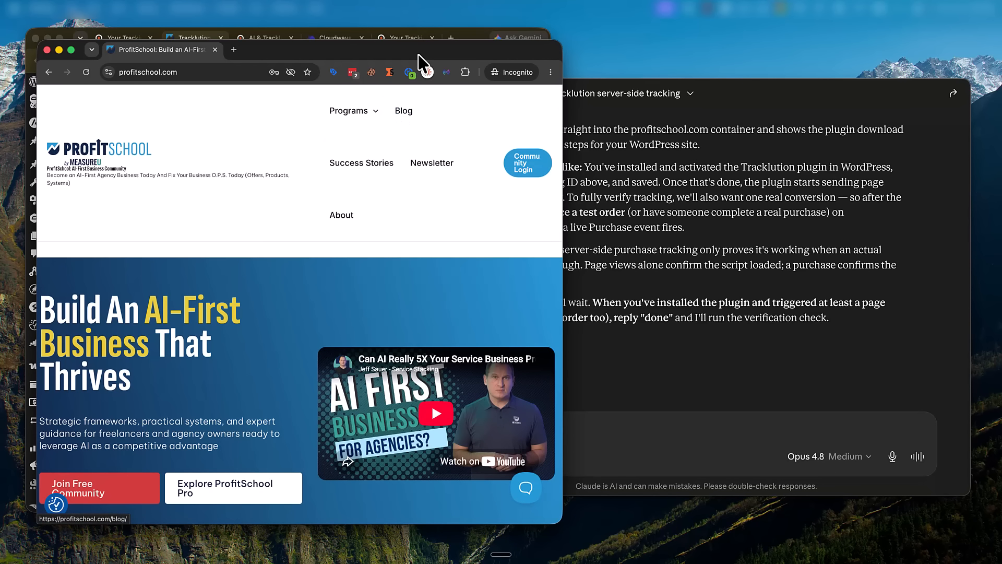
Step: Visit the AI-First Challenge program page to generate a test page view
drag(418, 54, 433, 69)
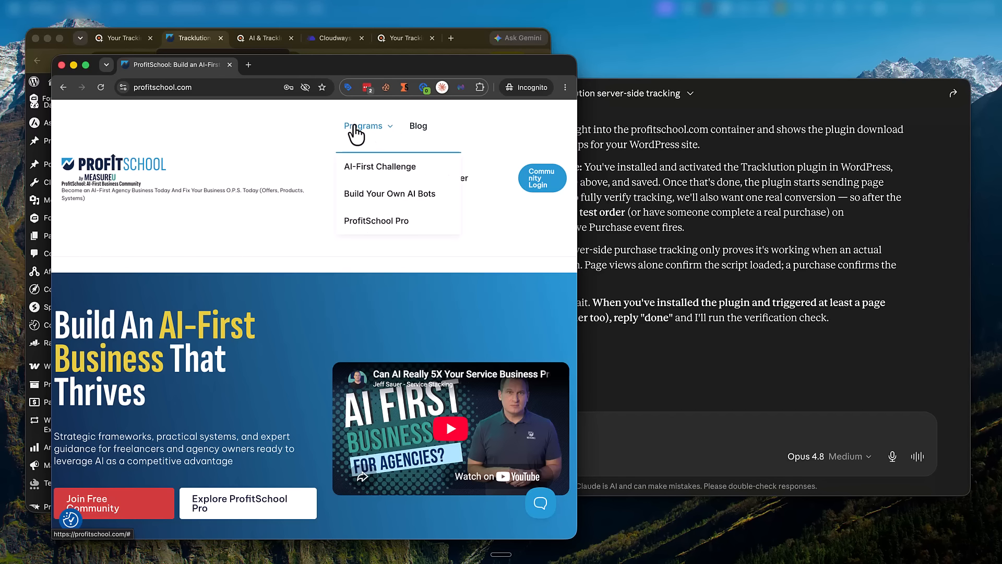
click(371, 168)
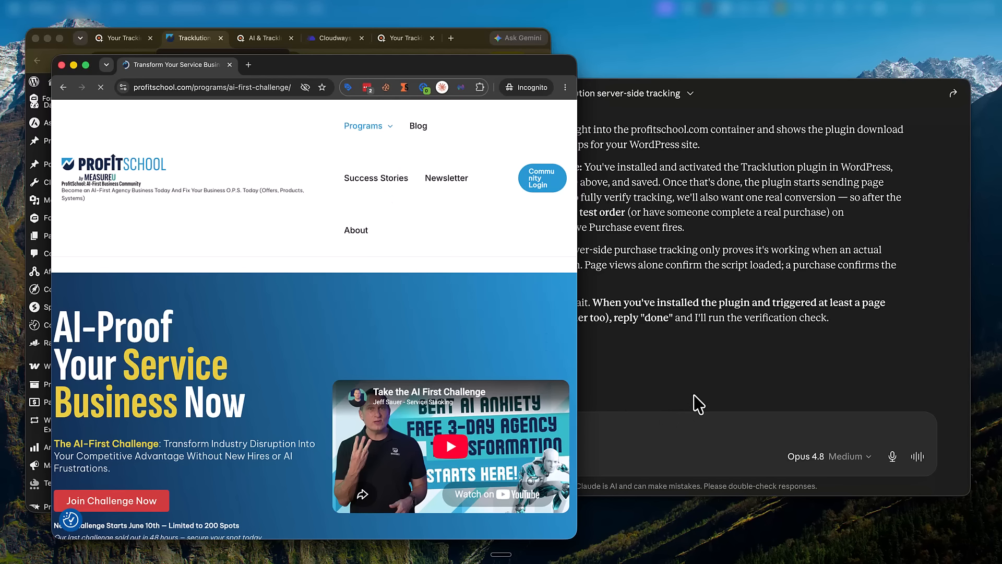
click(641, 438)
Step: Reply 'done' to Claude and review its 200/900 readiness verification confirming page views arrive
text(done)
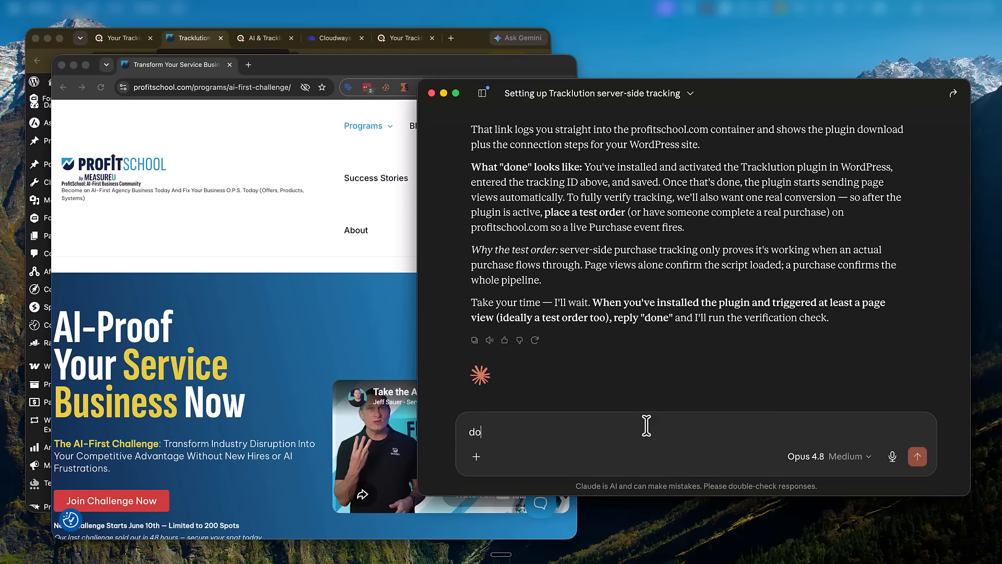
key(Return)
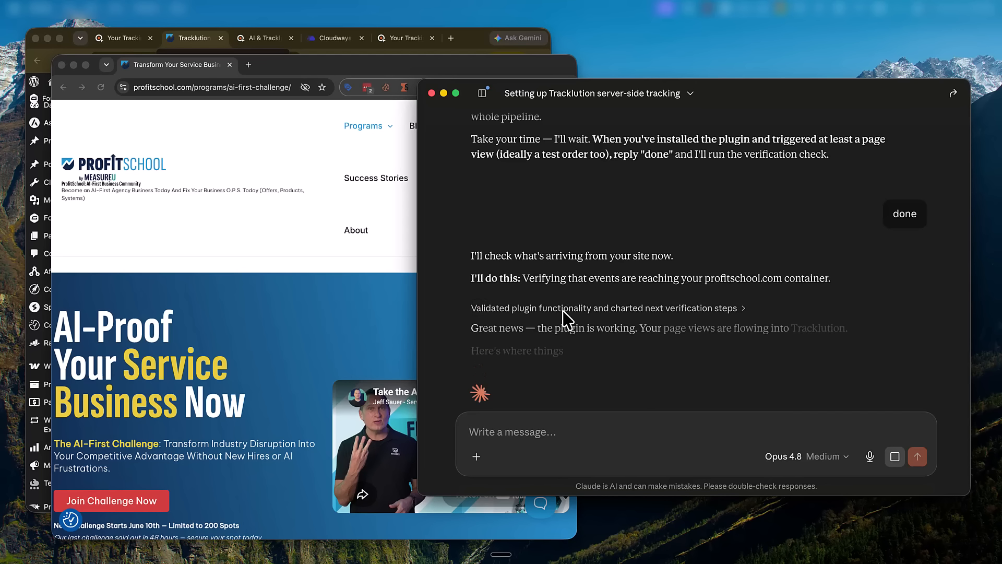
scroll(767, 324, down, 3)
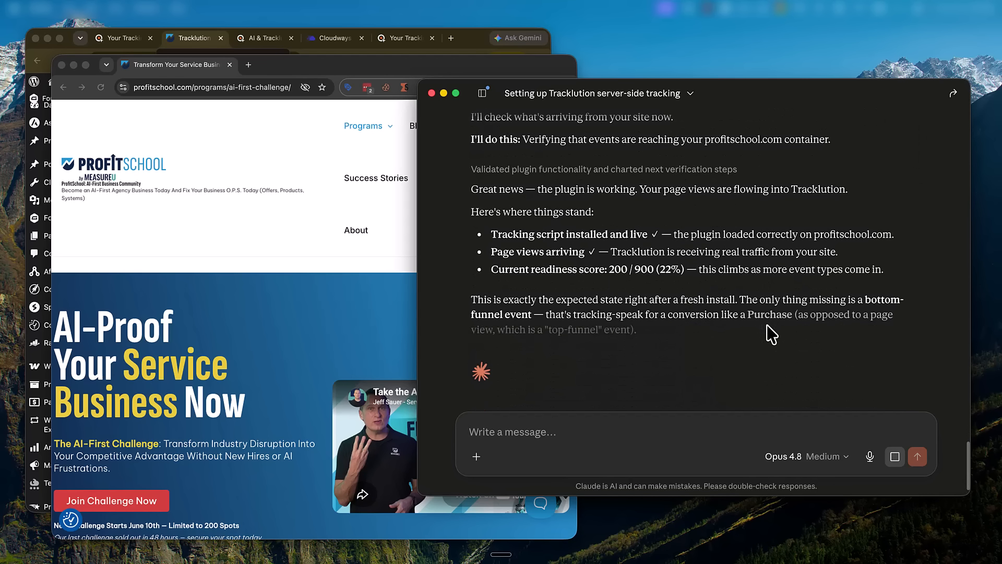
drag(485, 212, 793, 275)
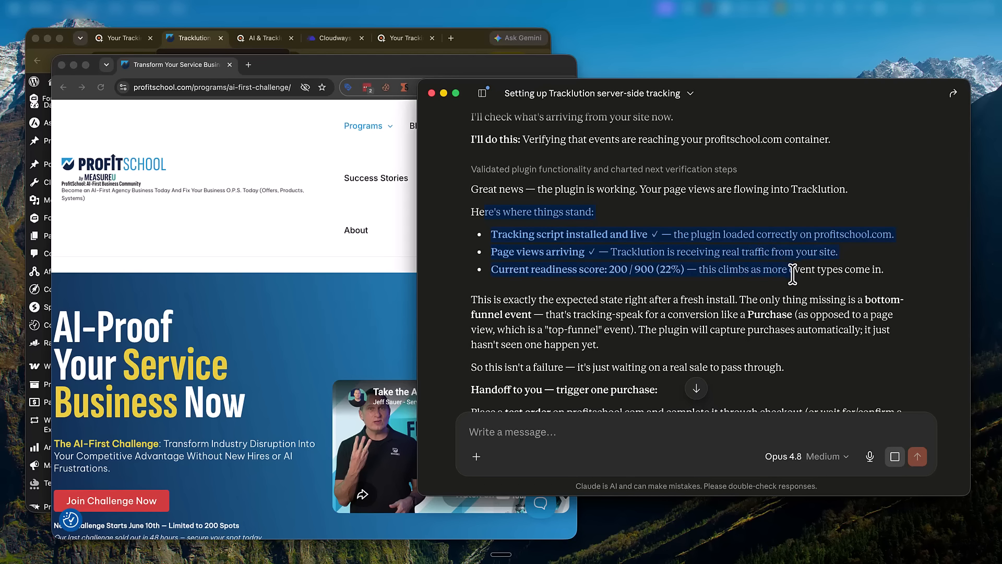
drag(529, 301, 729, 301)
scroll(728, 302, down, 3)
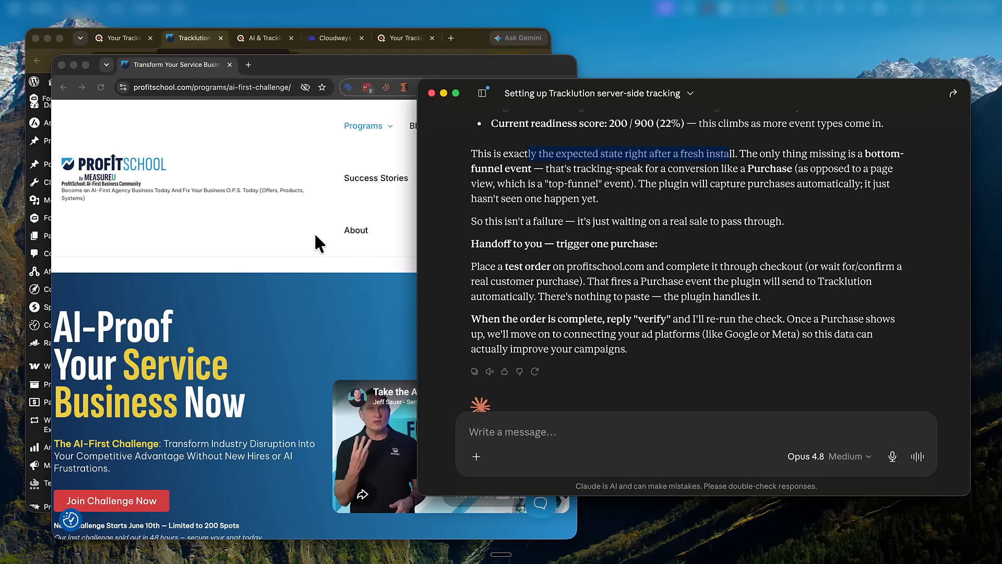
click(313, 231)
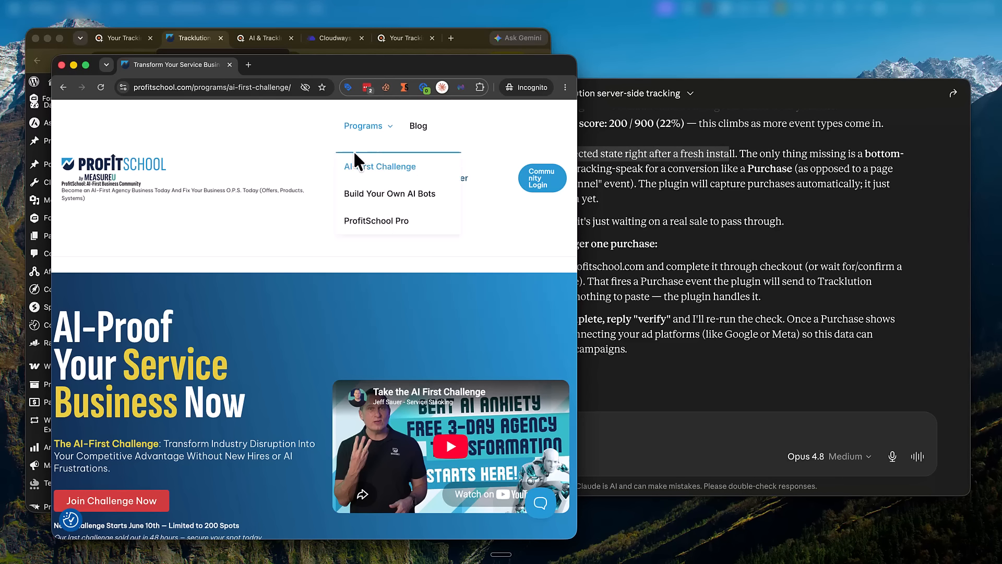
Step: Scroll the AI-First Challenge page to its pricing and start the free registration checkout
scroll(387, 254, down, 1)
scroll(385, 255, down, 5)
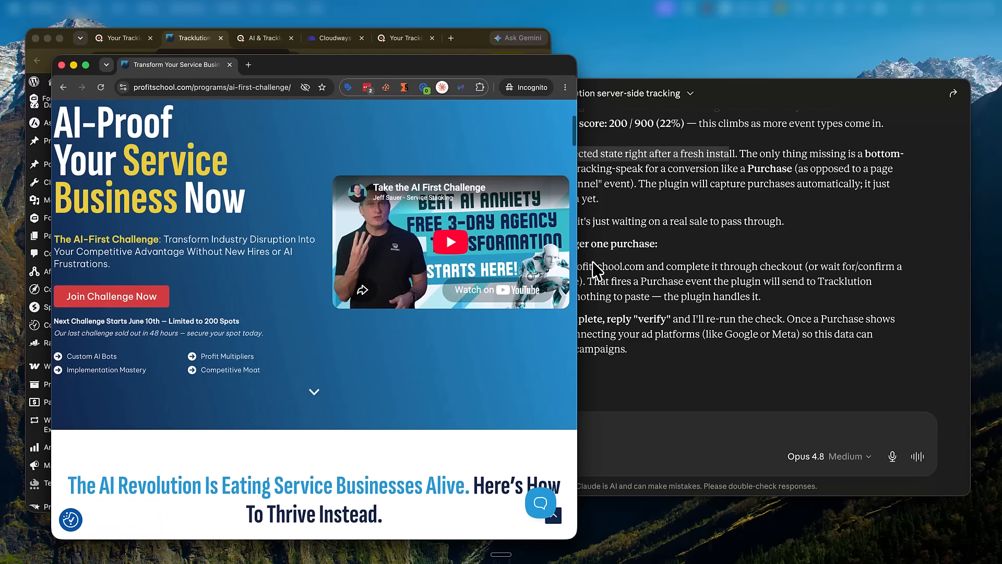
drag(605, 328, 827, 323)
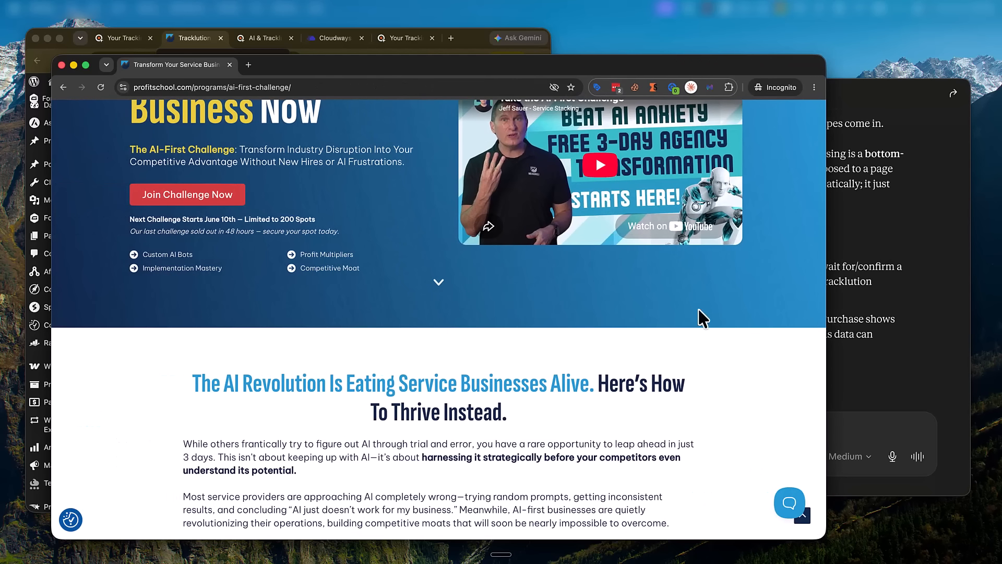
scroll(512, 310, up, 5)
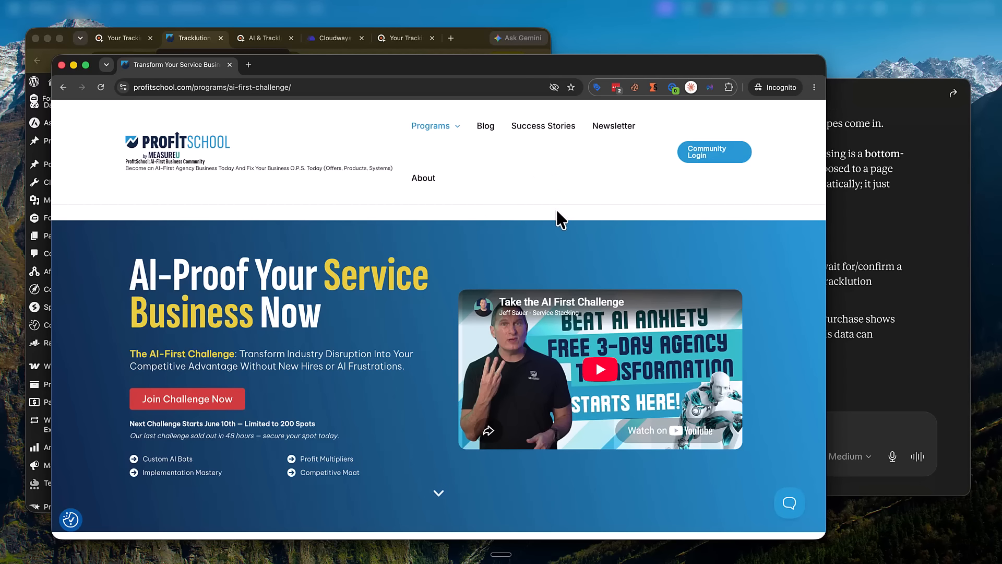
scroll(415, 203, down, 20)
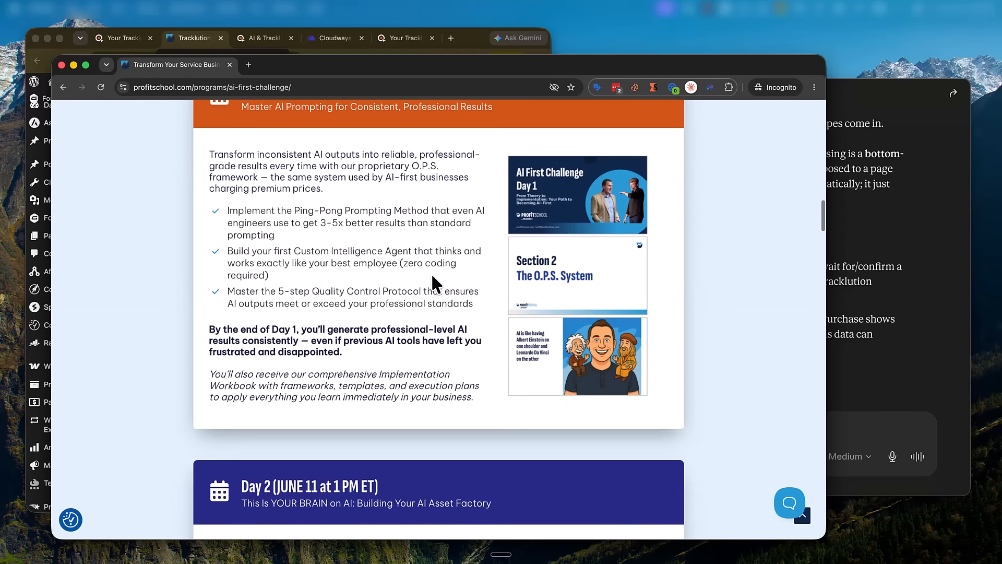
scroll(431, 276, down, 15)
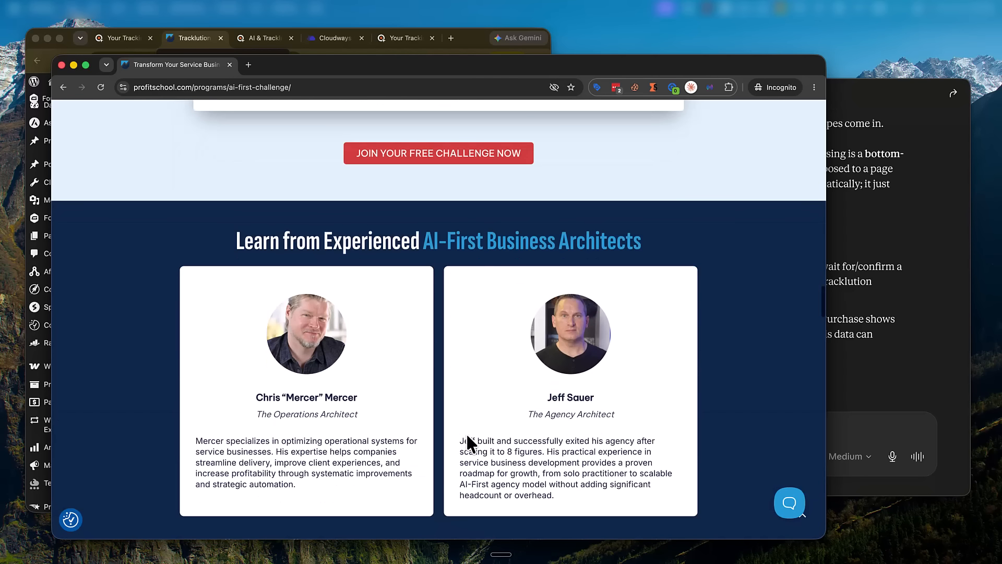
click(486, 157)
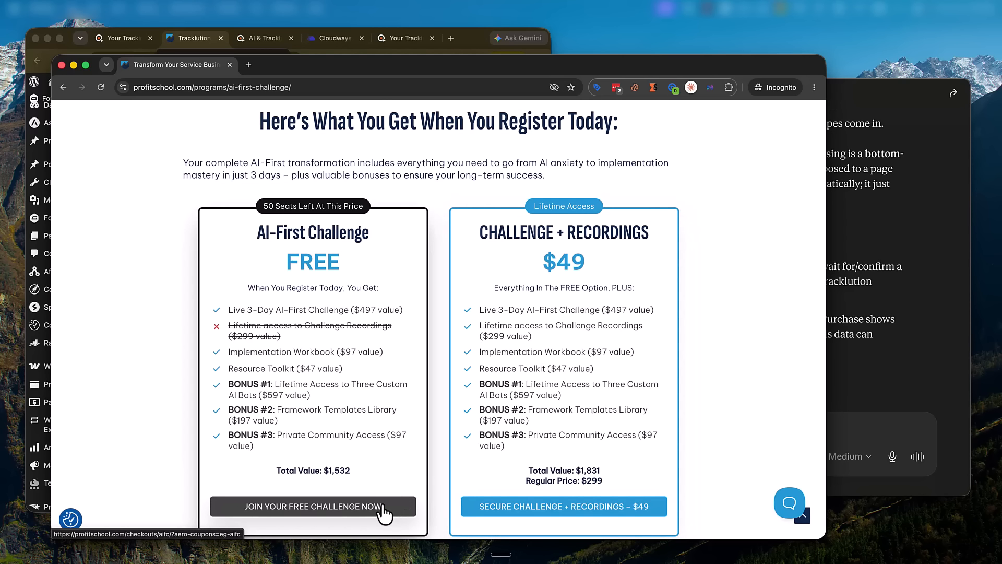
click(382, 507)
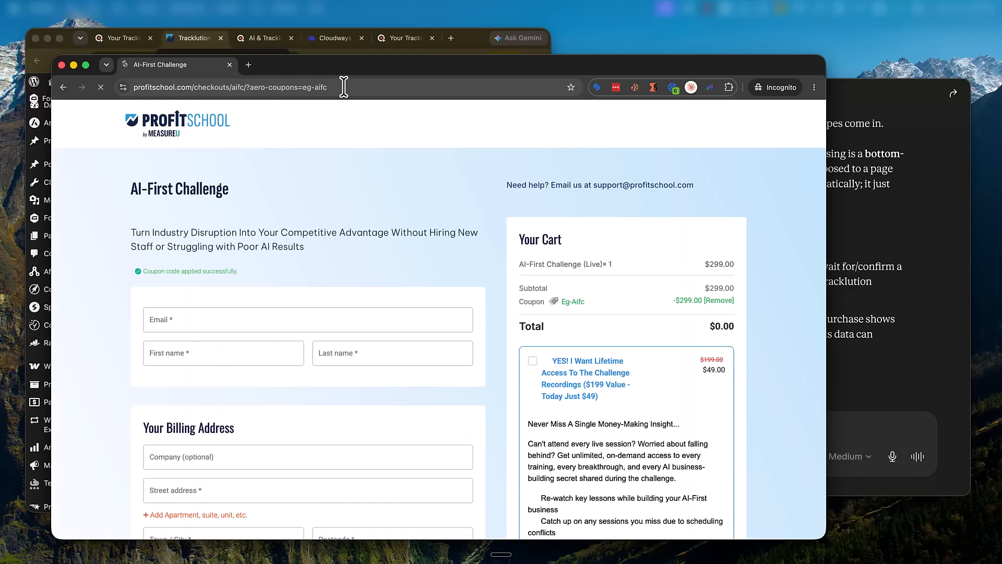
Step: Move the checkout page from the incognito window into a new tab of the main browser
click(344, 87)
click(61, 65)
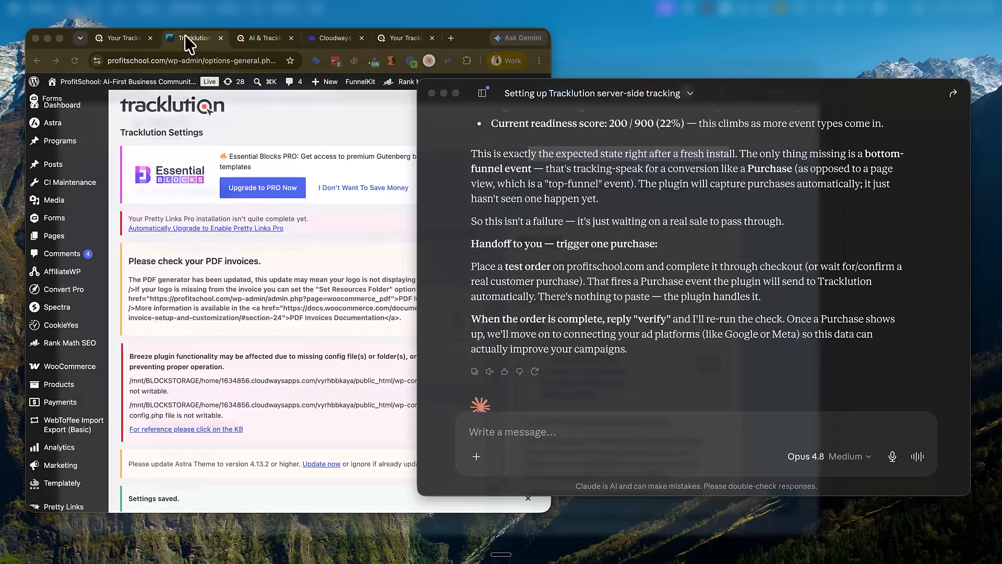
click(451, 37)
key(super+v)
key(Return)
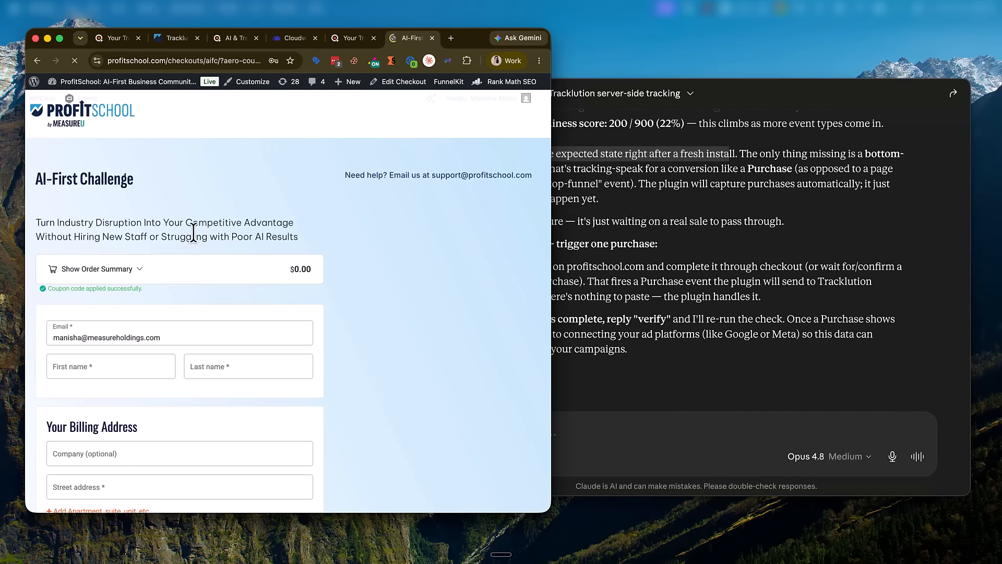
Step: Widen the browser to review the checkout with coupon Eg-Aifc taking $299.00 to $0.00
scroll(219, 246, down, 7)
scroll(219, 247, up, 10)
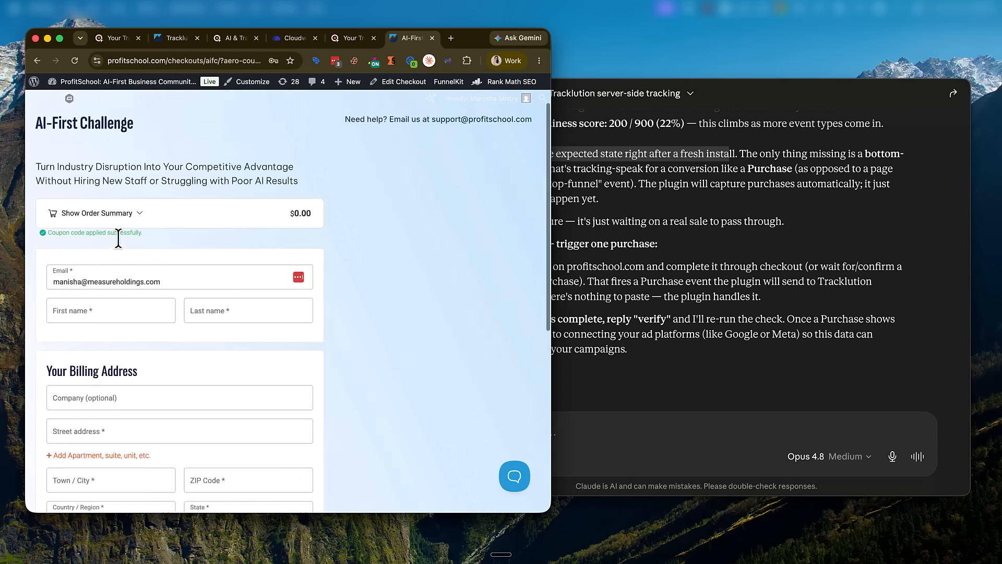
scroll(111, 337, down, 6)
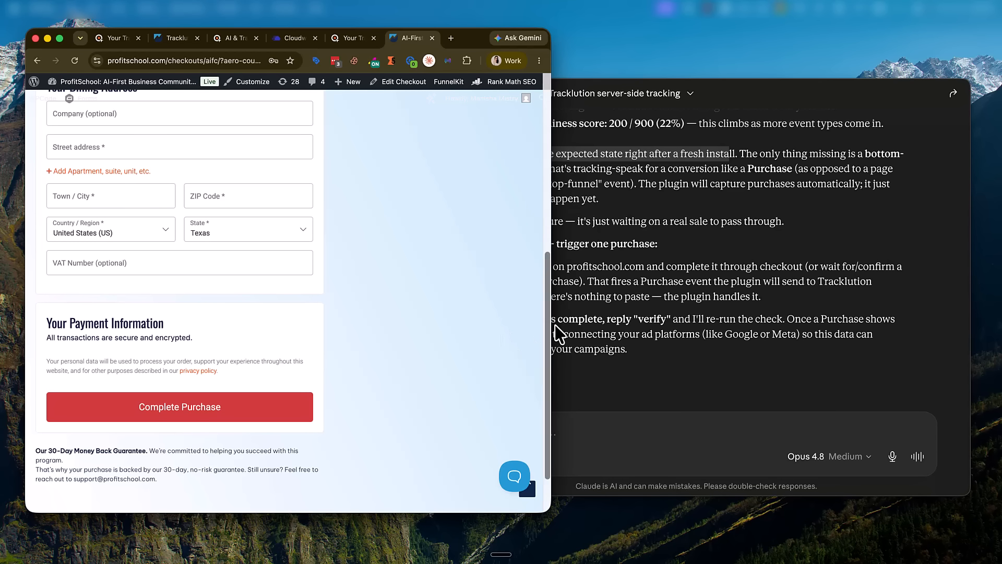
drag(547, 326, 713, 326)
scroll(369, 241, up, 6)
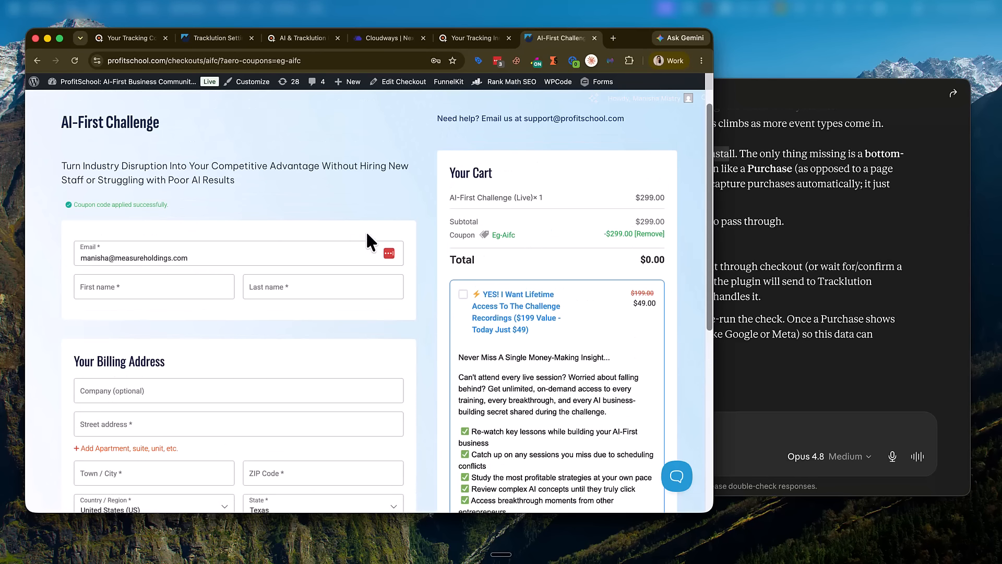
scroll(168, 266, down, 8)
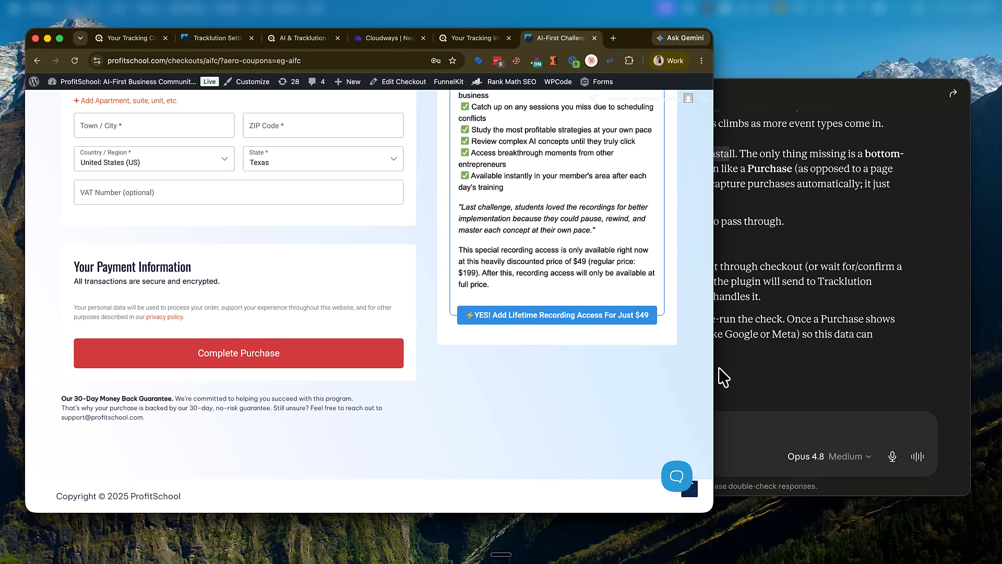
scroll(411, 238, up, 5)
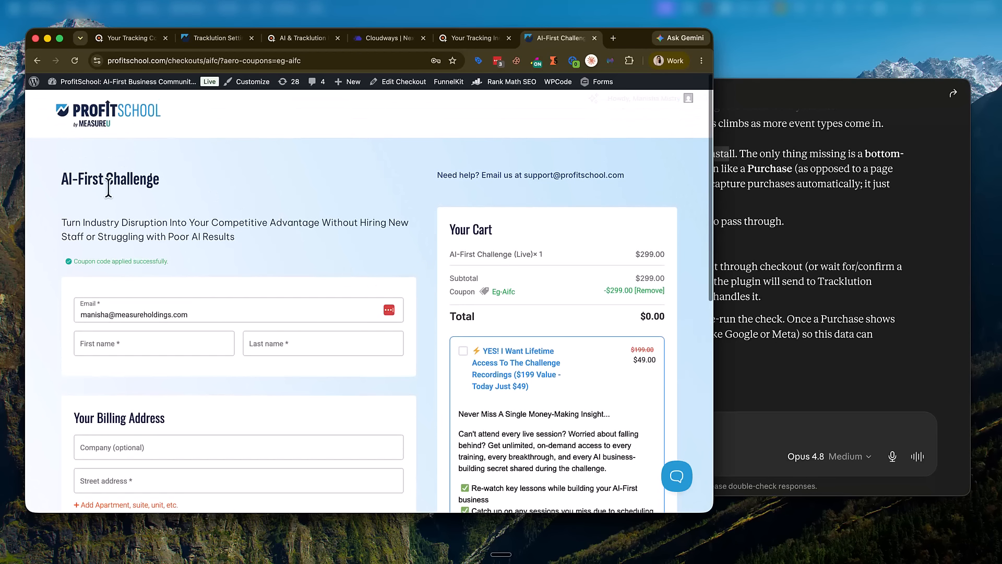
scroll(189, 301, down, 5)
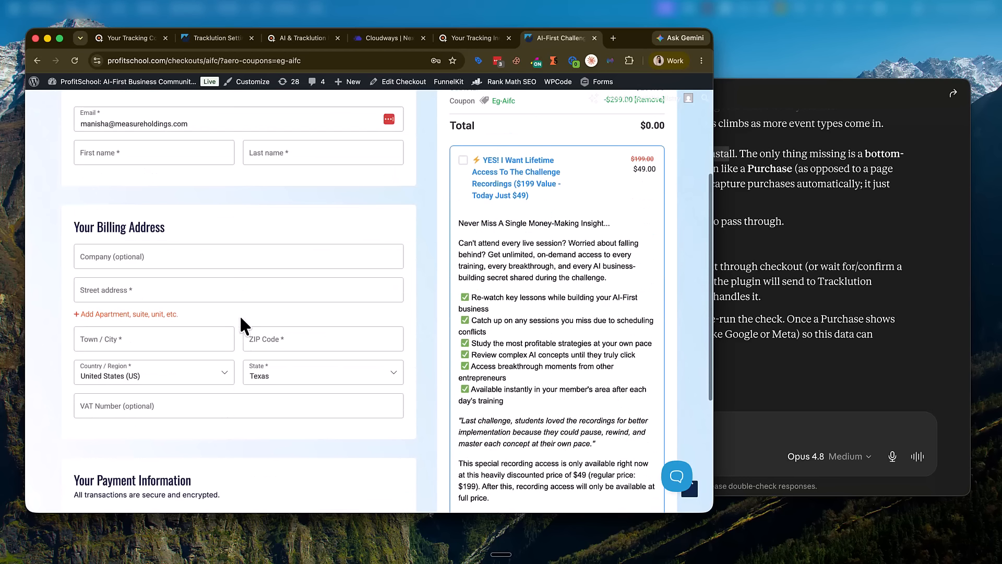
click(828, 381)
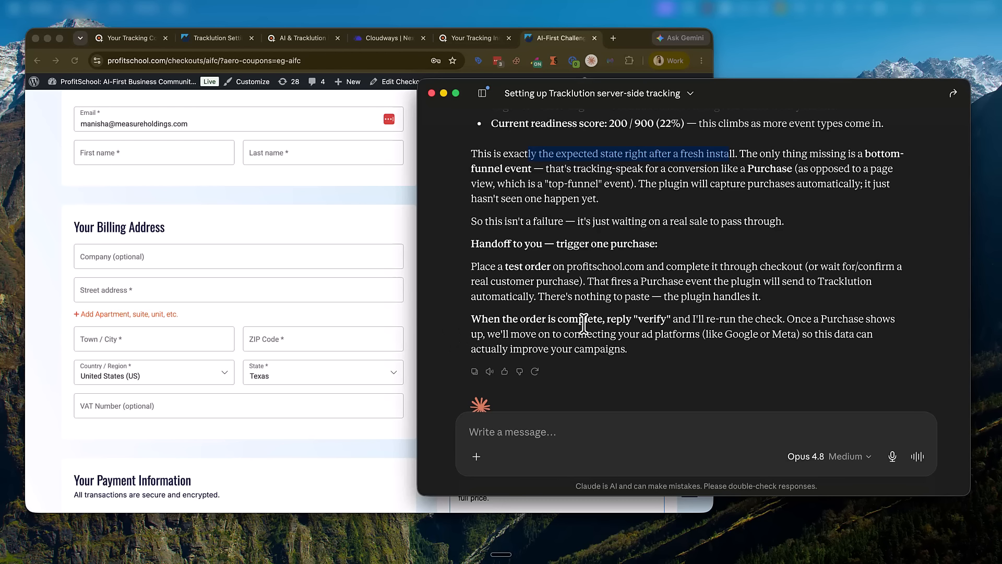
Step: Highlight the reply's sentences about verifying after ordering and connecting ad platforms
drag(514, 320, 882, 359)
click(771, 327)
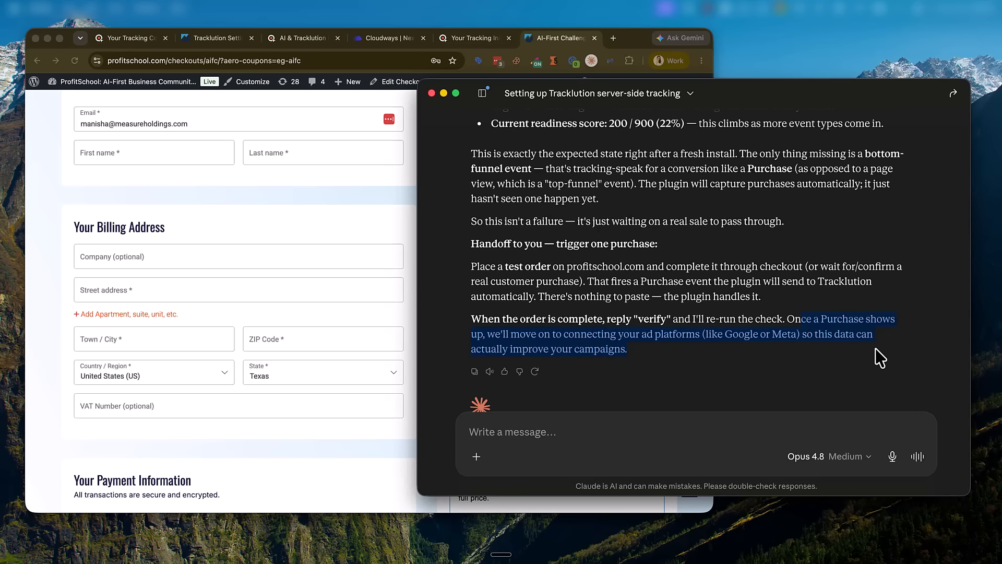
click(670, 346)
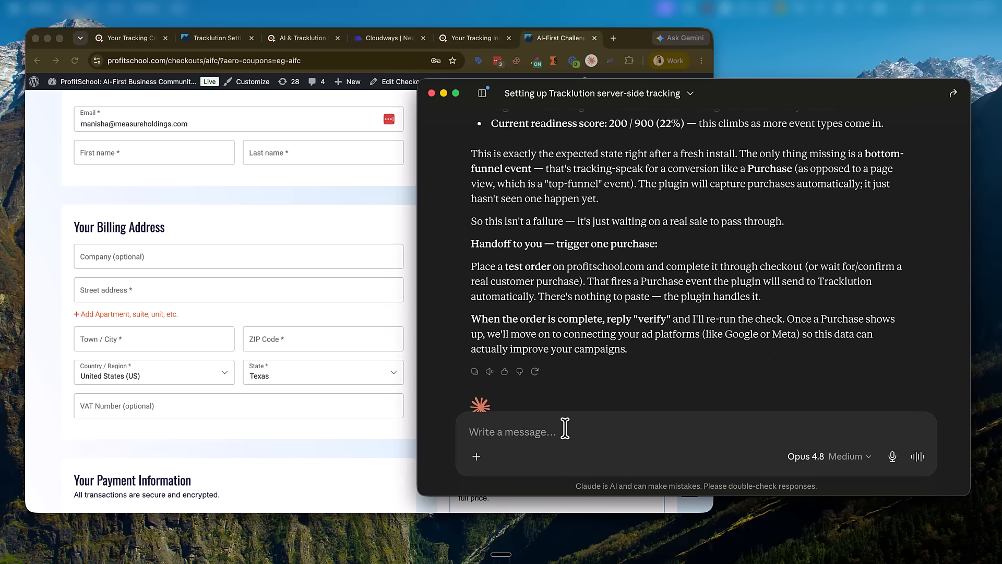
Step: Send Claude 'I can't trigger purchase as I don't have coupon code'
text(I cna)
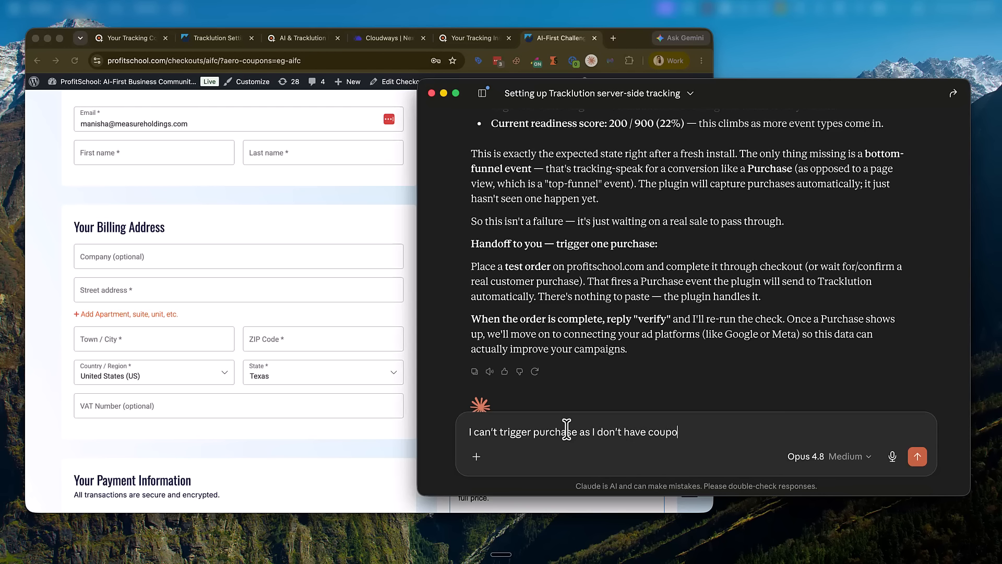
key(Return)
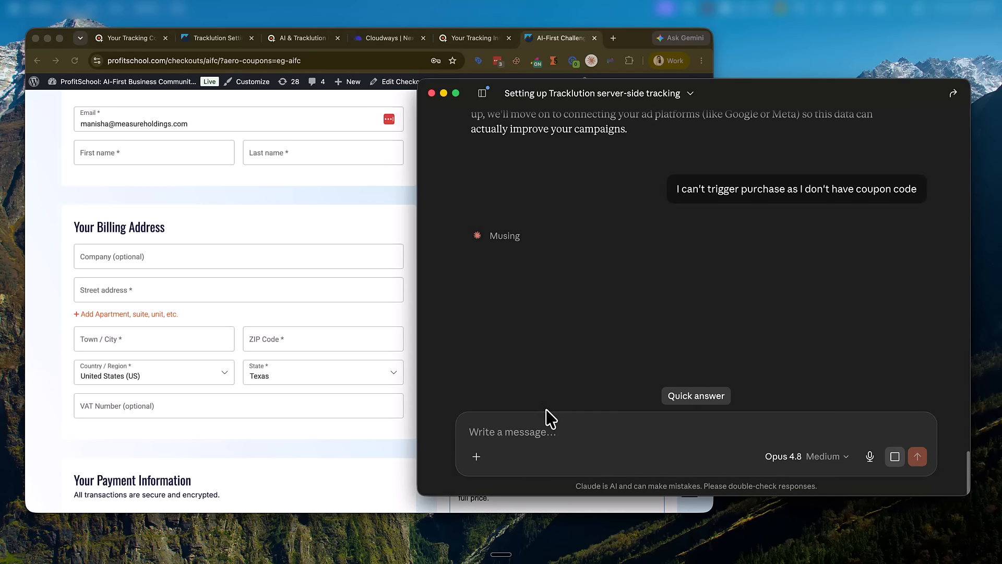
click(322, 199)
scroll(286, 376, up, 5)
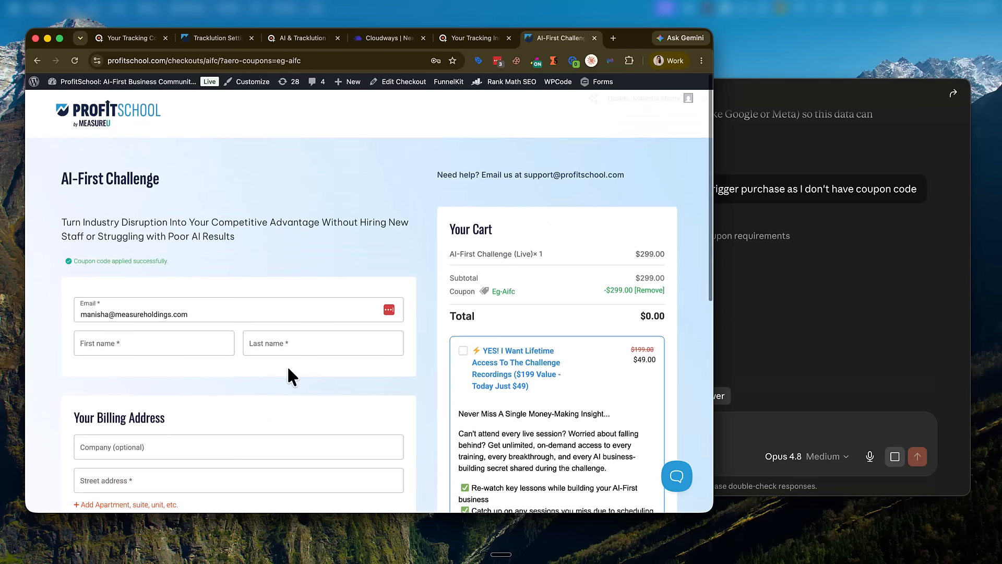
Step: Attempt Complete Purchase on the $0.00 checkout with the billing fields still empty
scroll(286, 376, down, 15)
click(277, 355)
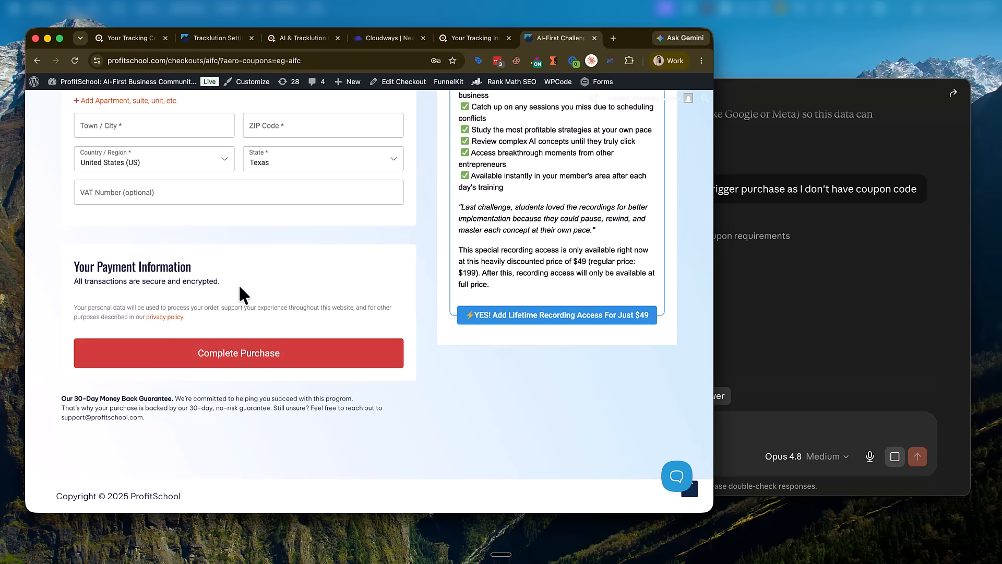
scroll(208, 275, down, 6)
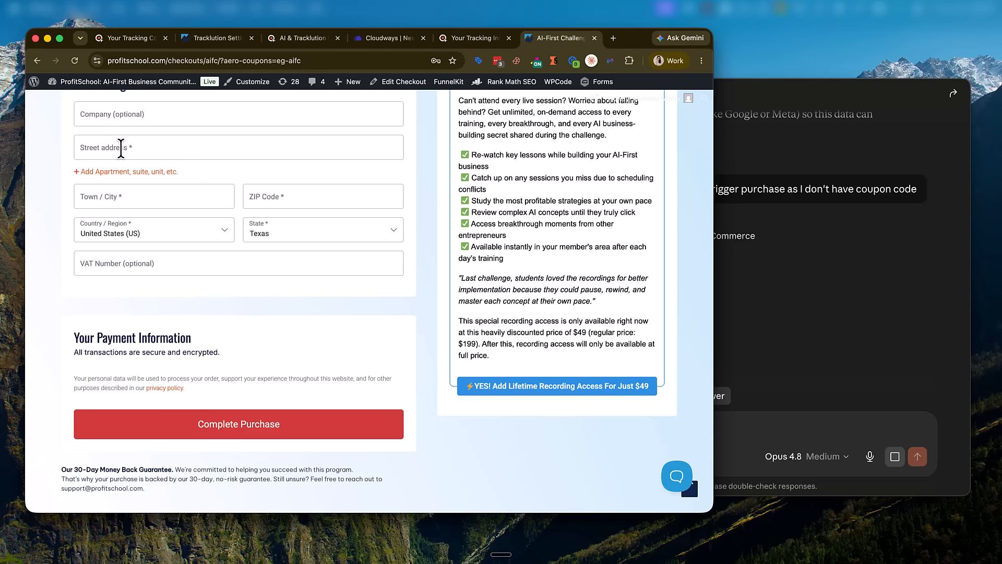
scroll(135, 151, up, 4)
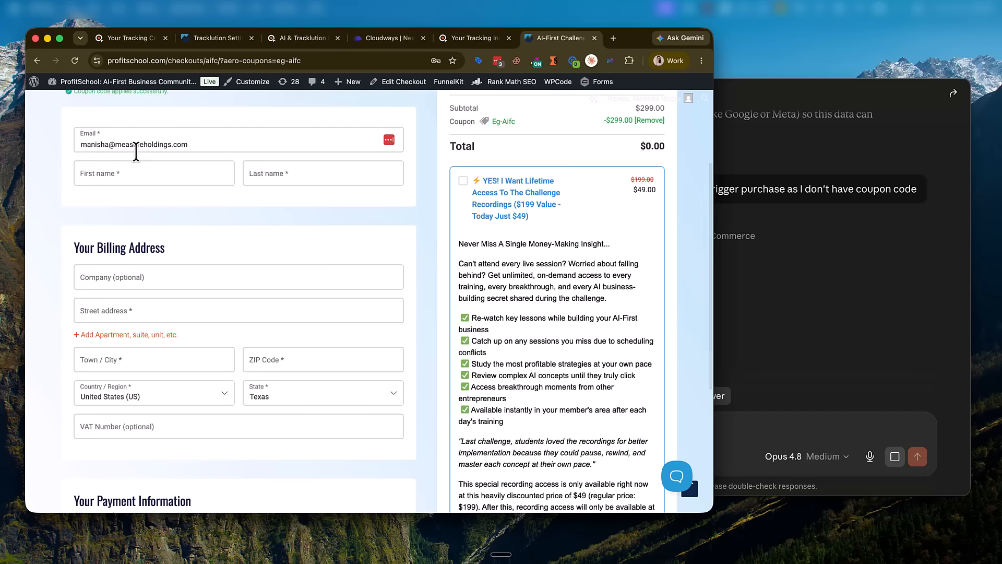
click(802, 264)
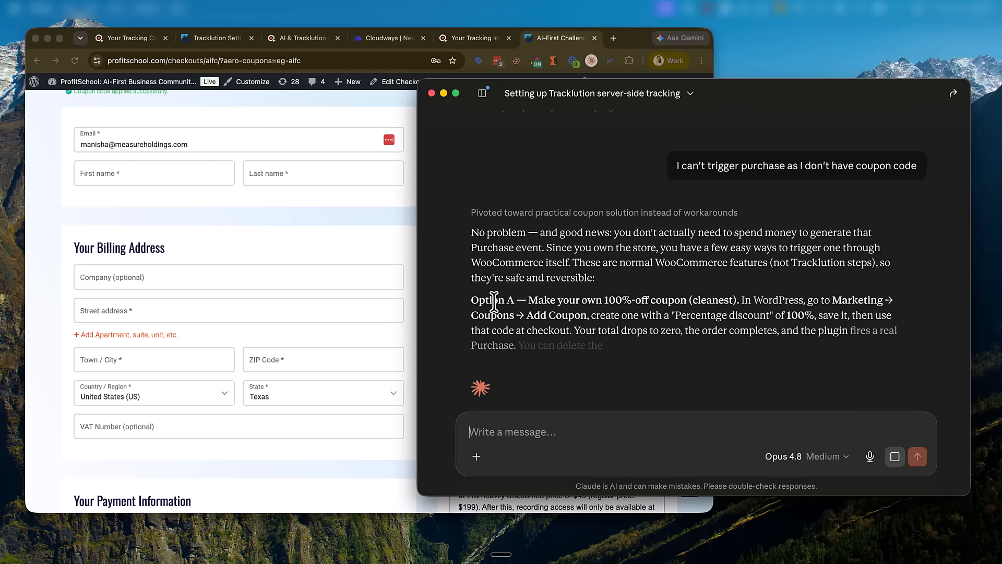
Step: Read through Claude's Options A–C and its closing handoff paragraph on triggering a purchase
drag(494, 301, 721, 347)
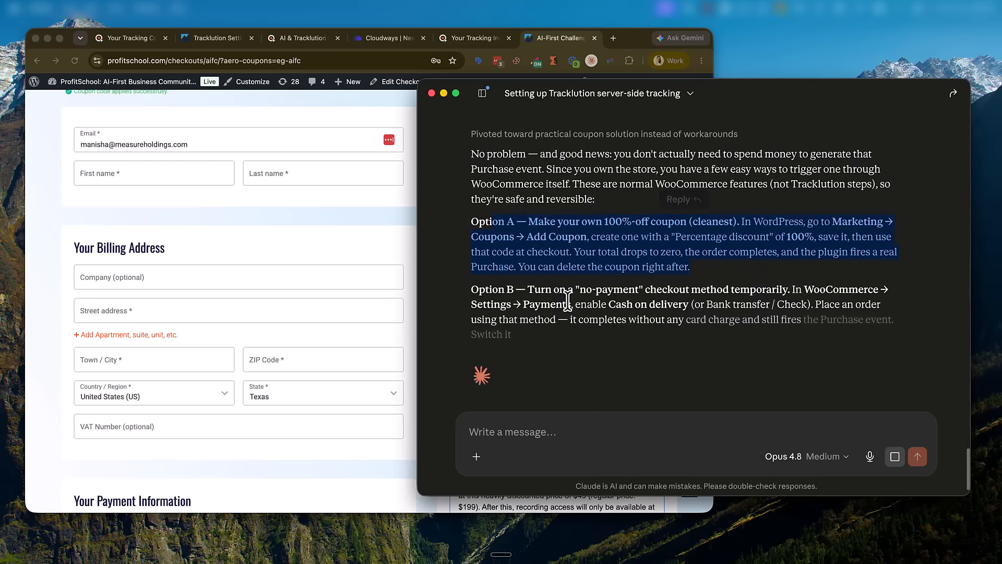
drag(515, 289, 641, 369)
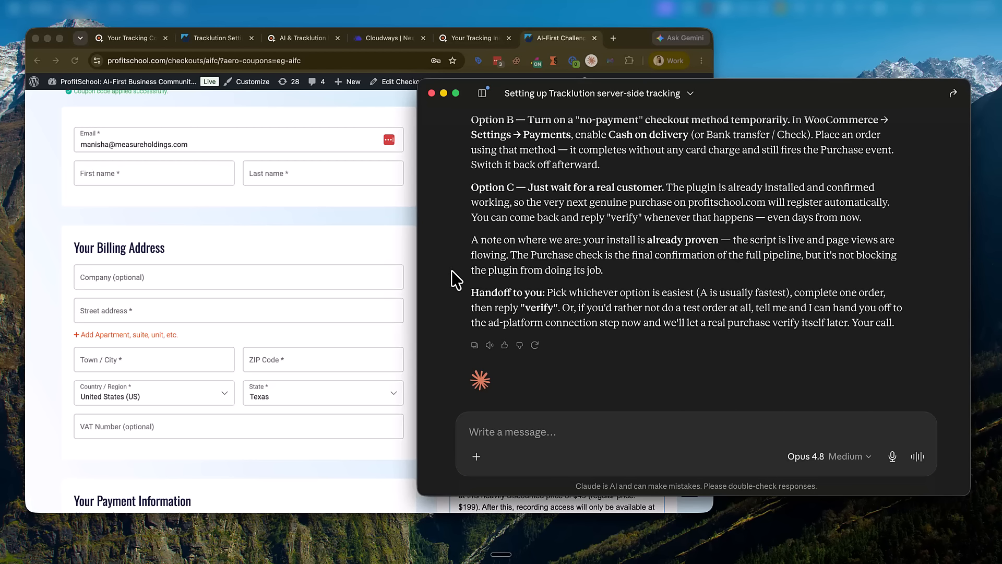
drag(555, 293, 778, 336)
click(859, 315)
Step: Send Claude the message 'Let's skip test purcahse for now'
text(Let's skipp that)
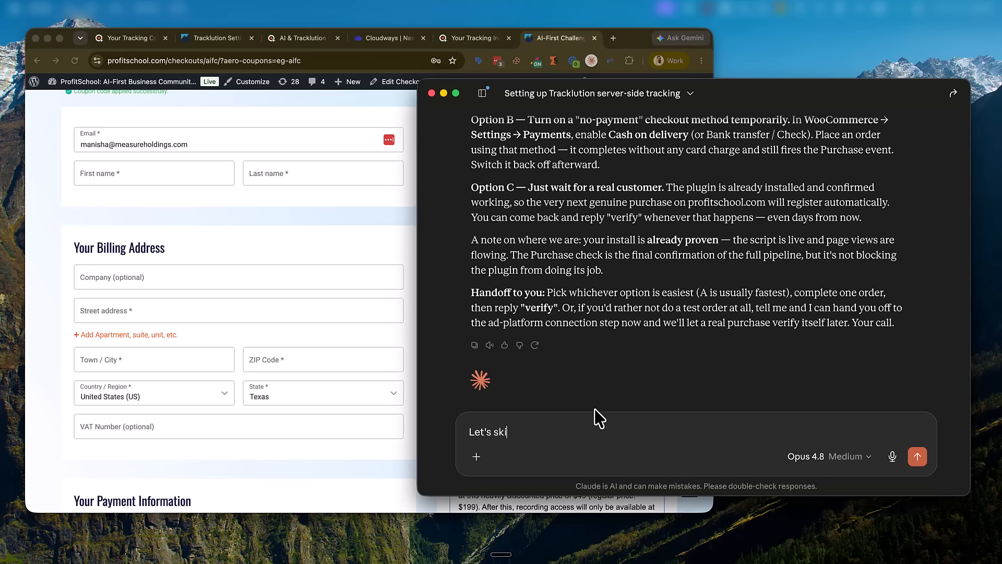
key(BackSpace)
key(BackSpace)
key(BackSpace)
key(BackSpace)
key(BackSpace)
key(BackSpace)
text(the)
key(BackSpace)
key(BackSpace)
text(e)
key(BackSpace)
text(est purcahse for now)
key(Return)
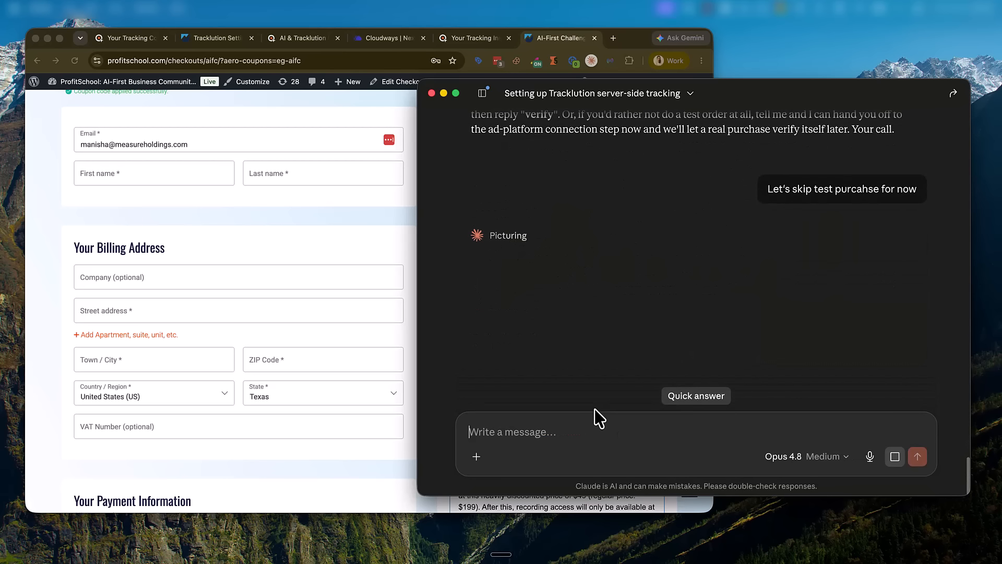
click(339, 272)
scroll(521, 224, up, 3)
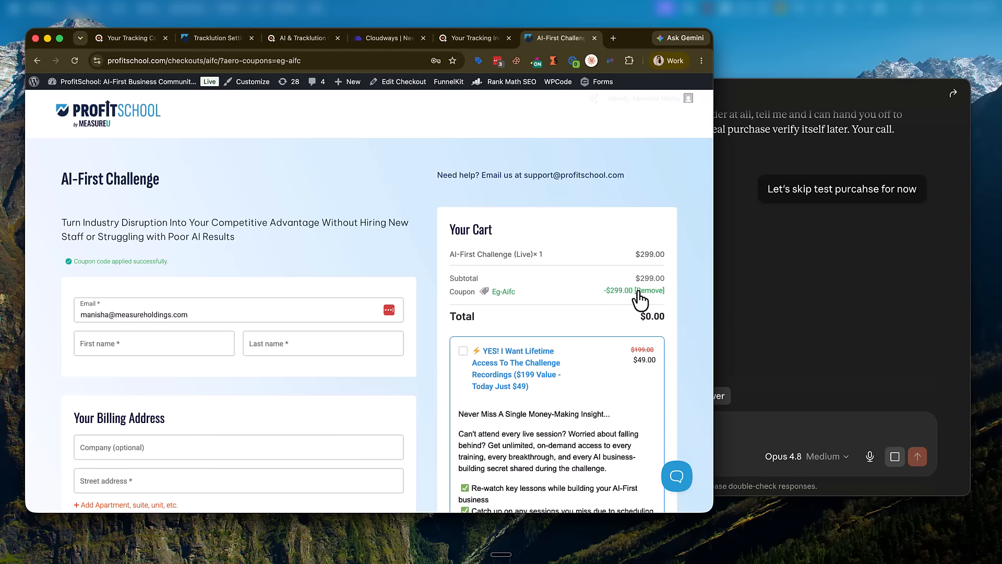
Step: Autofill the buyer's first name and billing address from a saved entry
scroll(646, 323, down, 3)
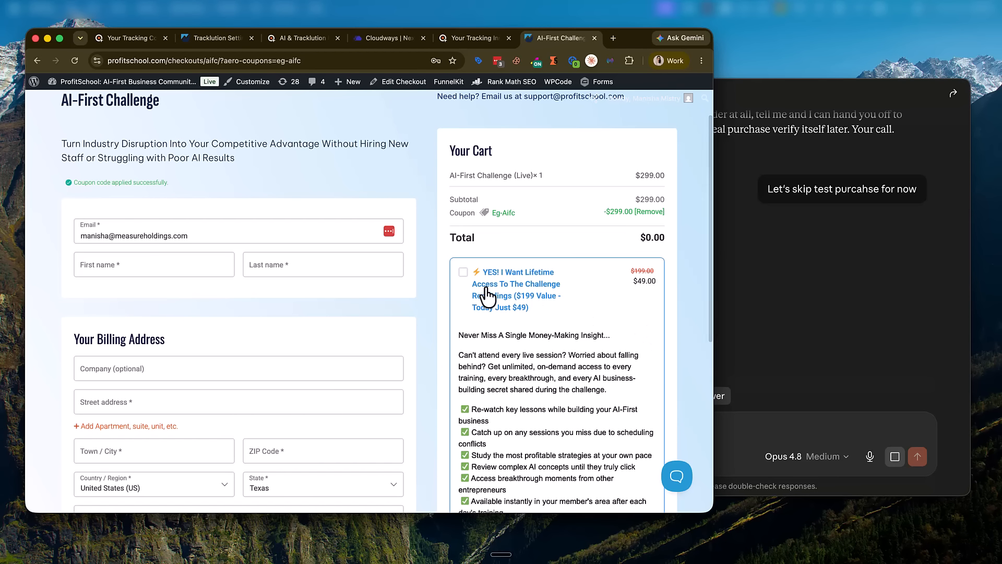
scroll(257, 241, down, 15)
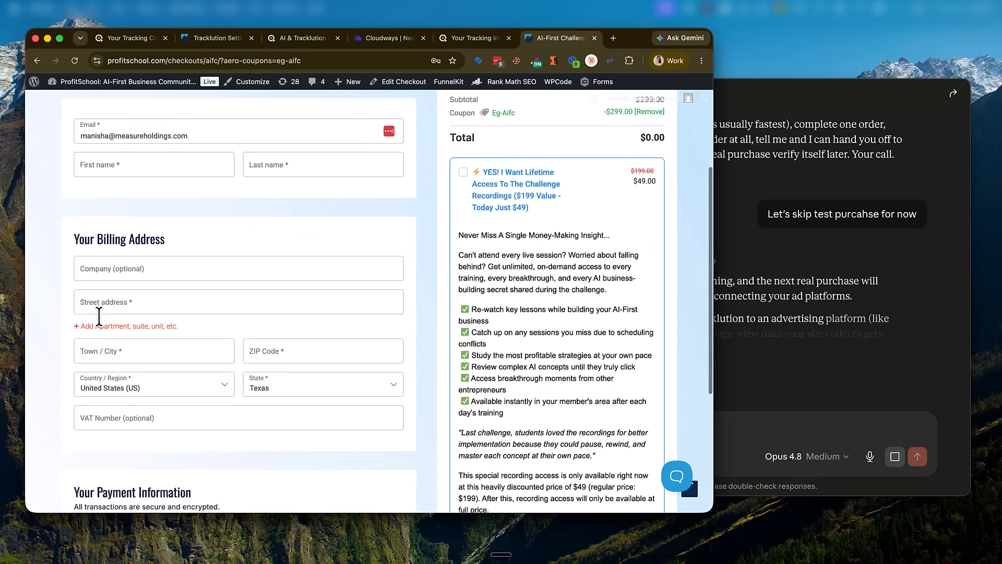
scroll(169, 312, up, 20)
click(164, 337)
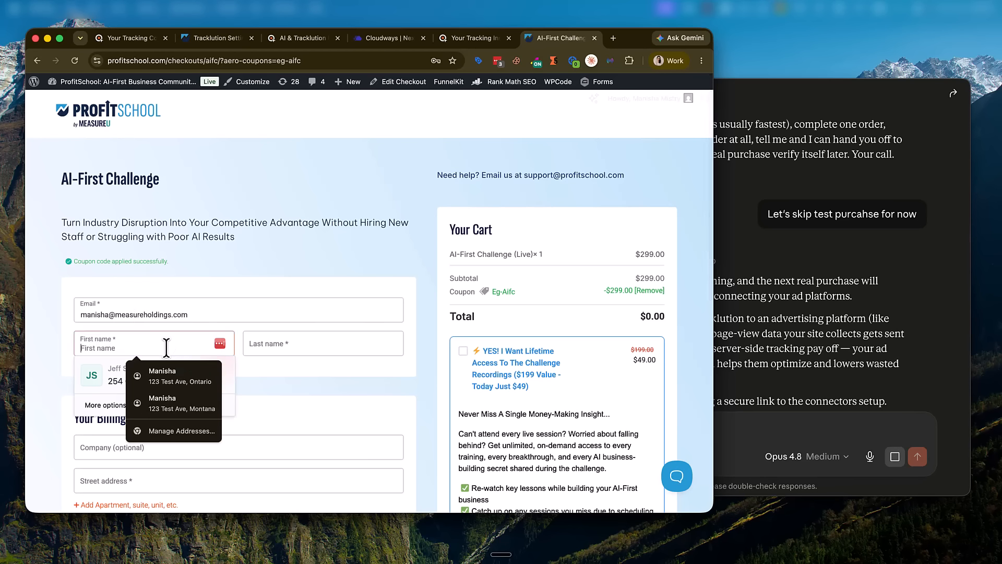
click(179, 376)
scroll(665, 139, up, 5)
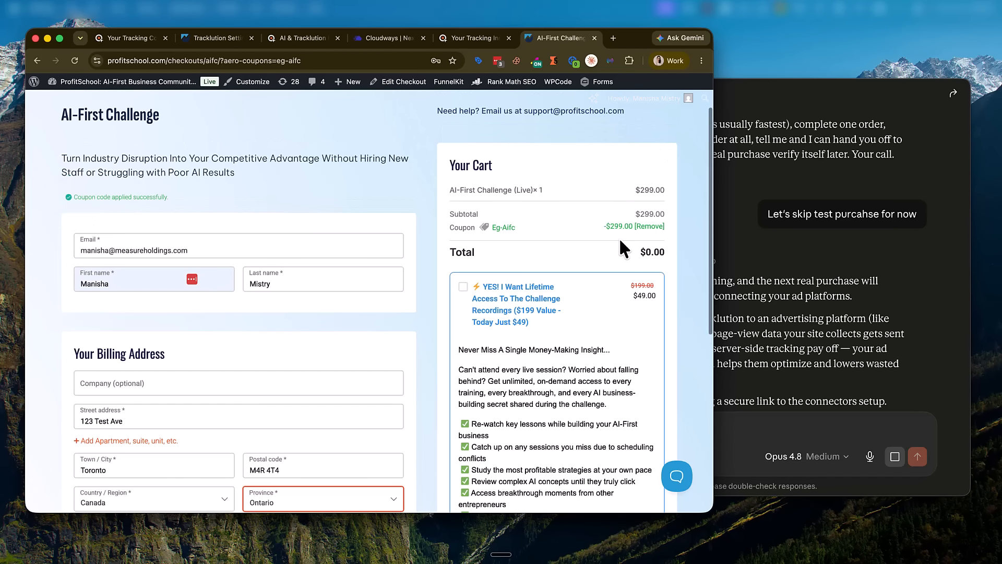
scroll(302, 282, down, 4)
Step: Dismiss the Company field suggestions and submit the $0.00 order
click(115, 219)
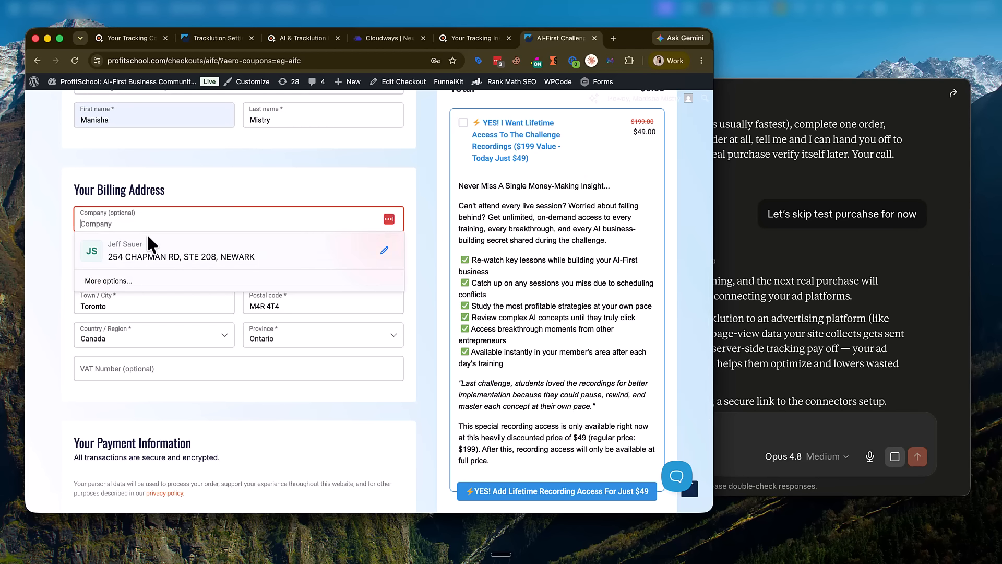
click(250, 191)
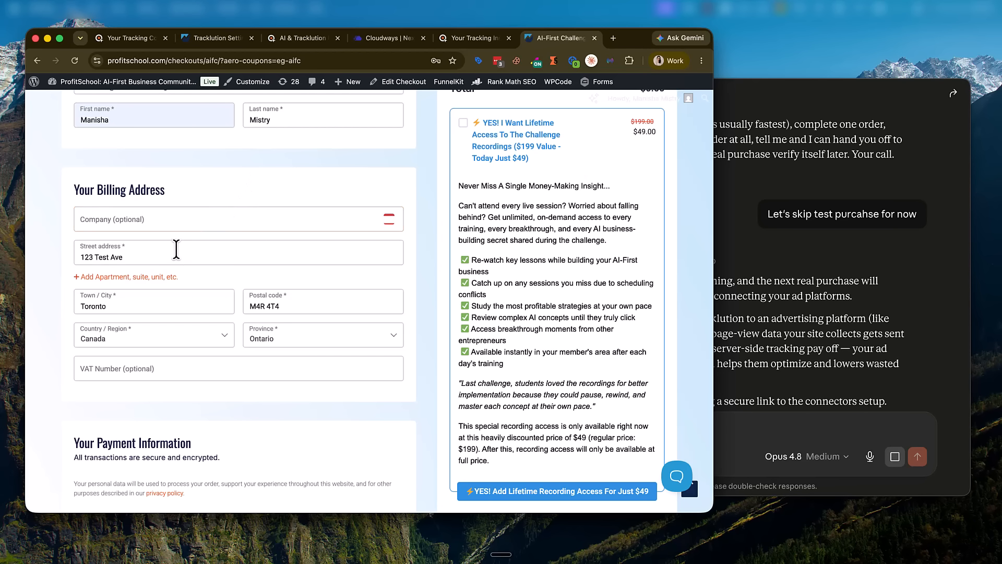
scroll(250, 297, down, 4)
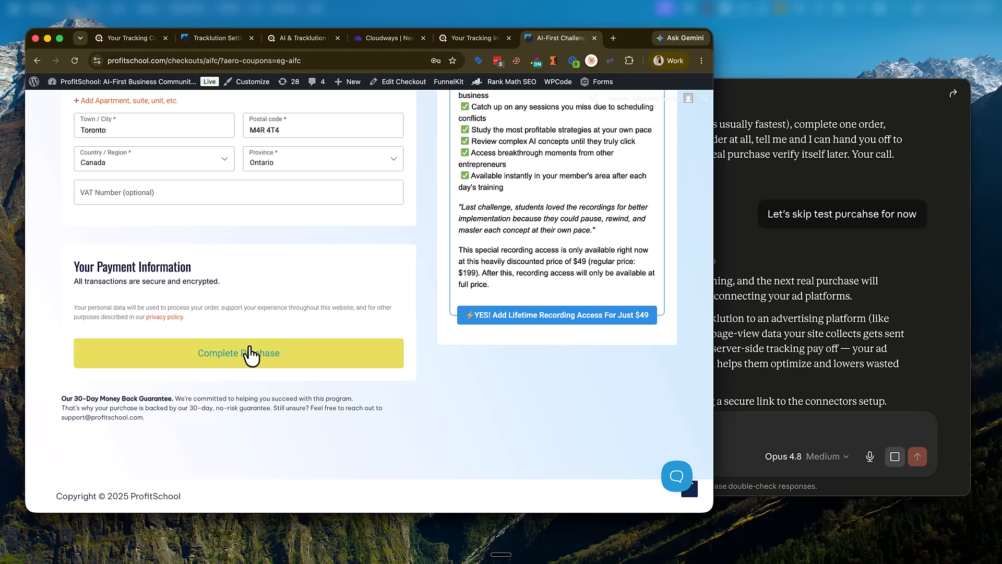
click(249, 353)
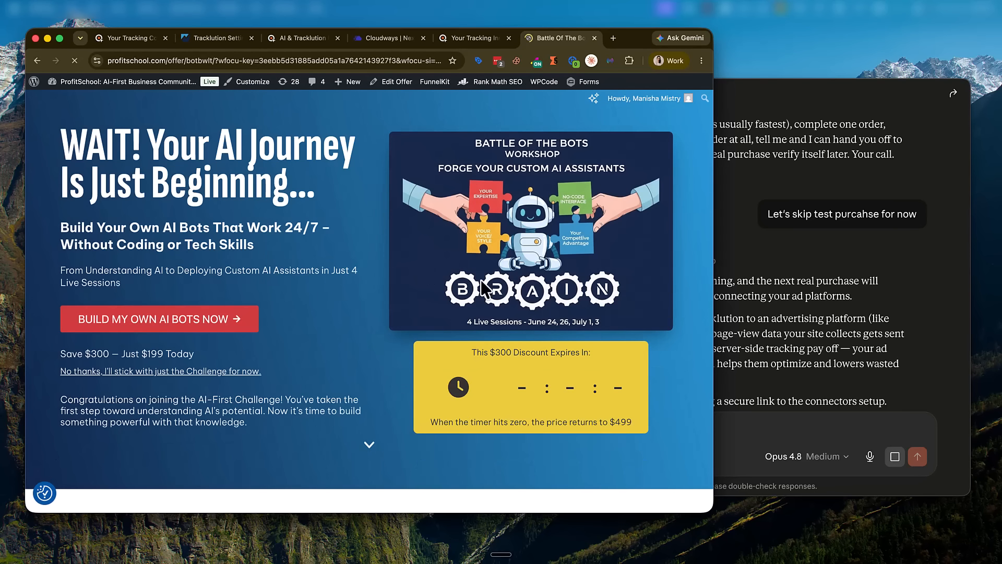
click(749, 375)
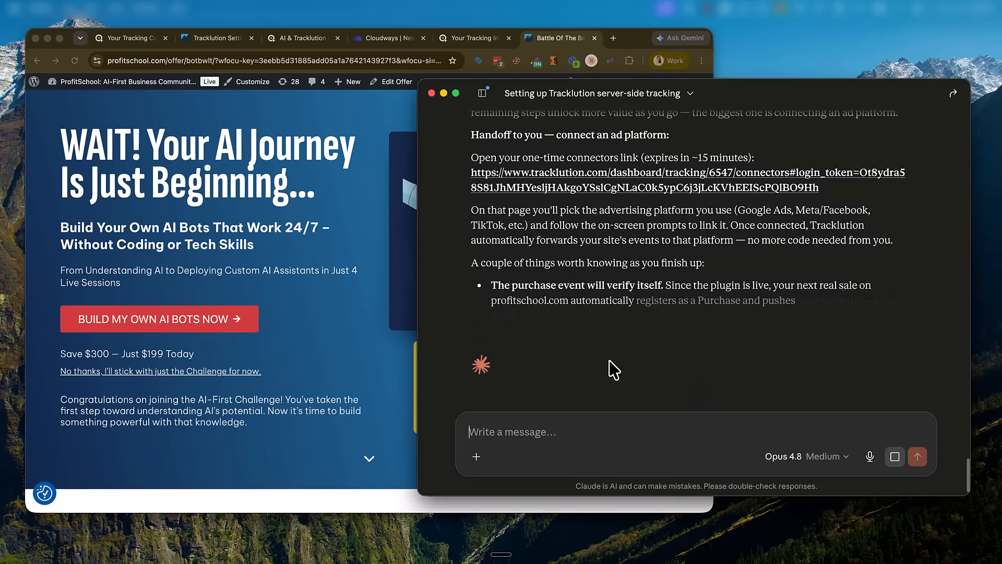
Step: Tell Claude 'I triggered a purchase' so it re-checks for the Purchase event
text(I triggere)
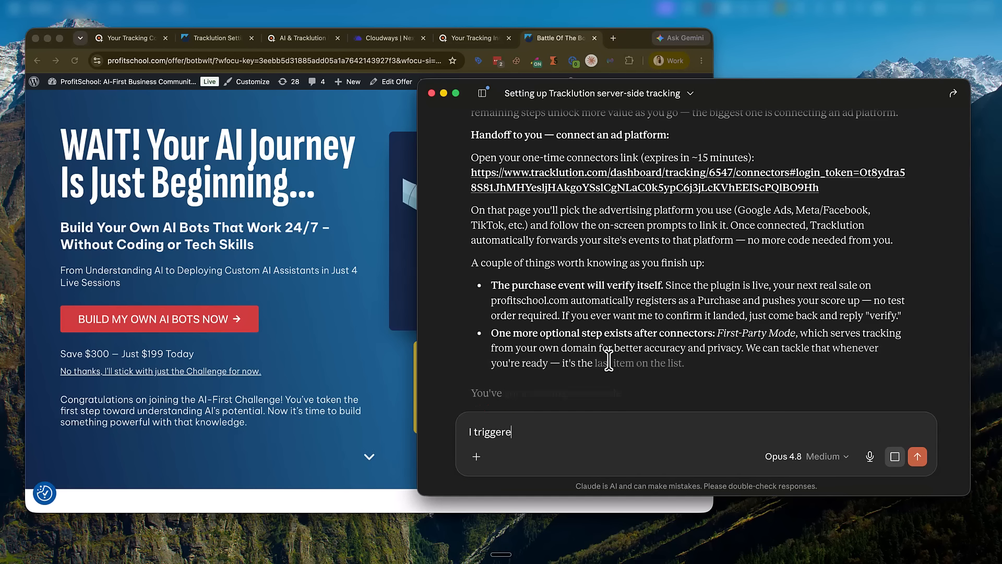
text(d a pruc)
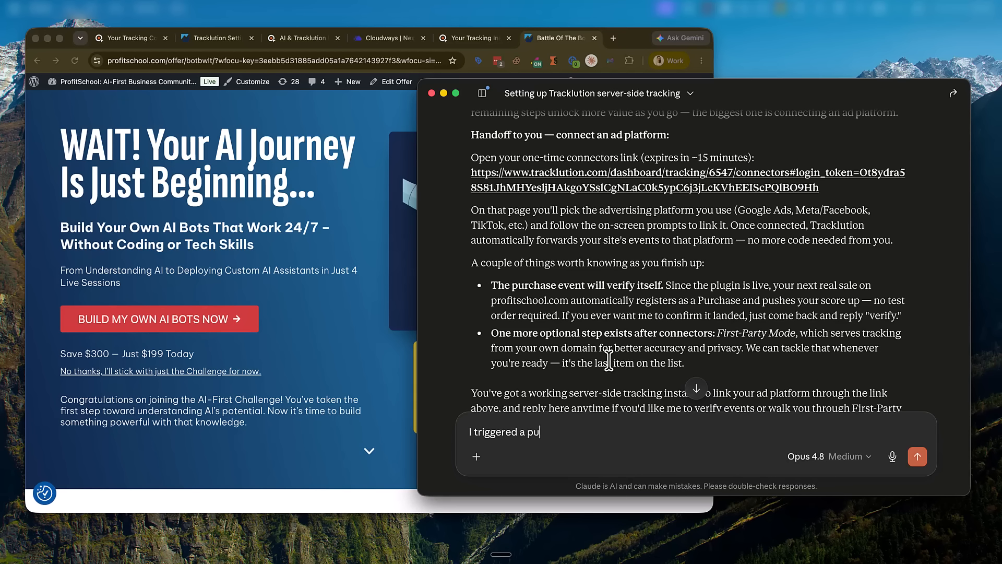
key(Return)
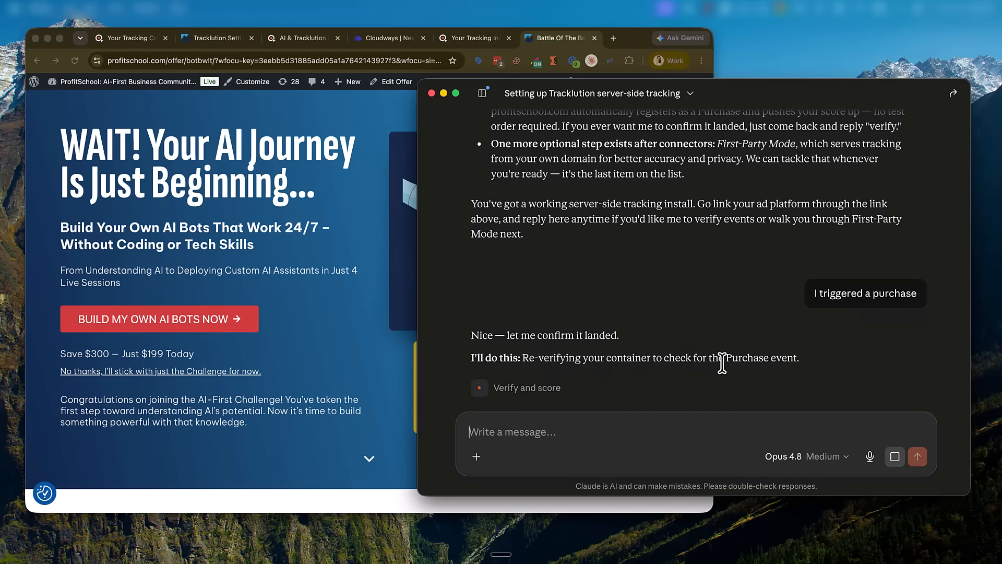
click(137, 37)
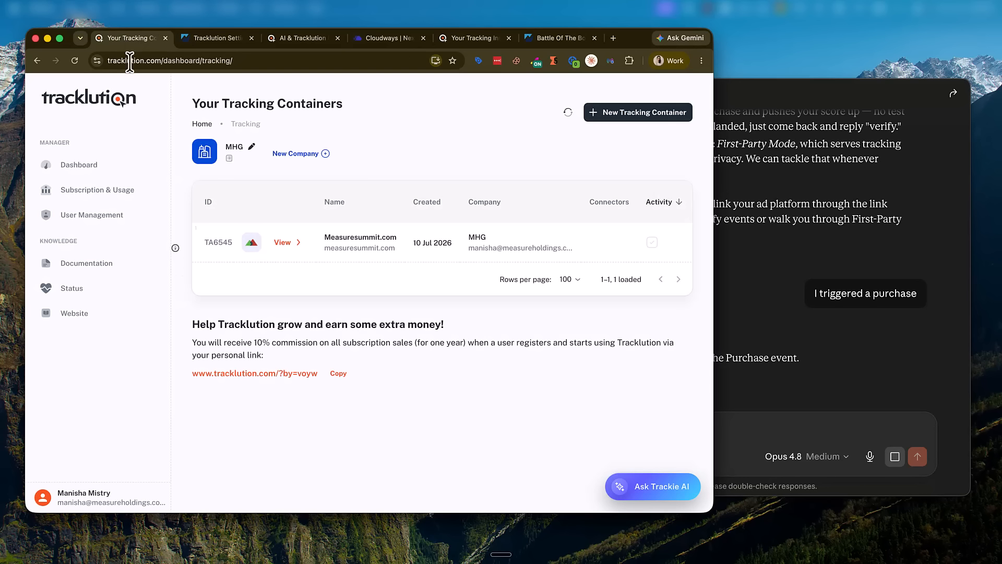
Step: Expand the latest Profitschool.com session to show its PageView, AddToCart and InitiateCheckout events
click(75, 60)
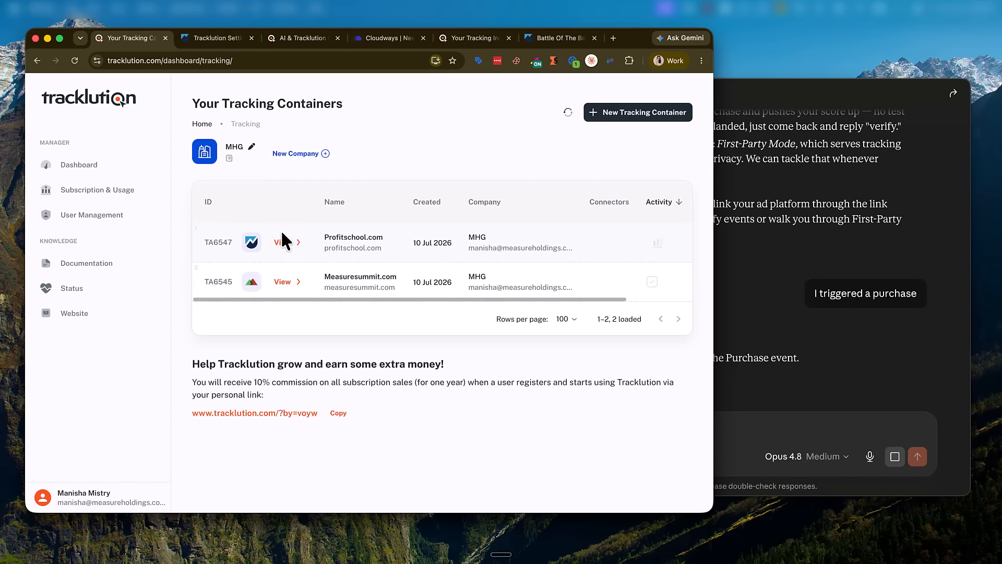
click(280, 240)
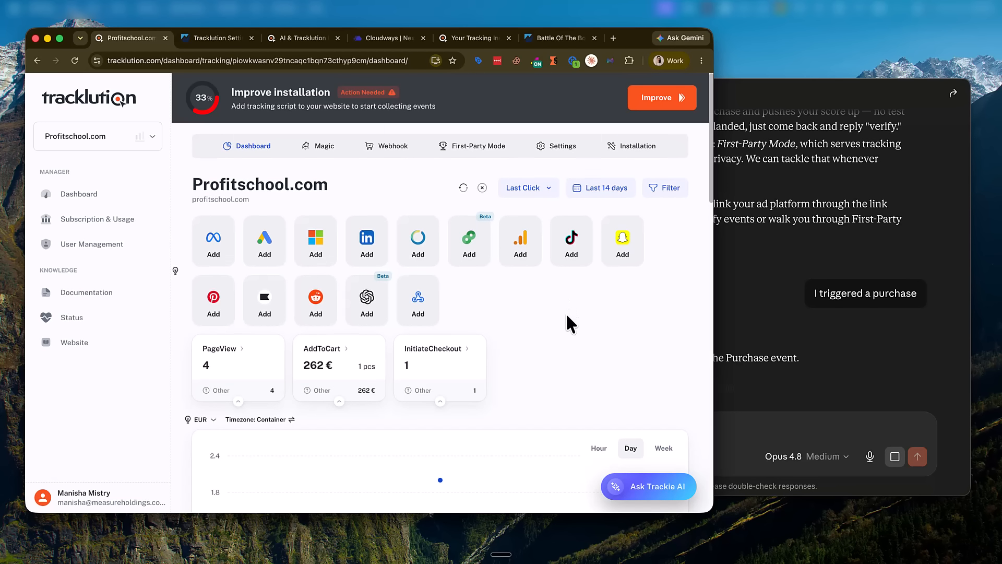
scroll(568, 316, down, 5)
scroll(566, 312, down, 7)
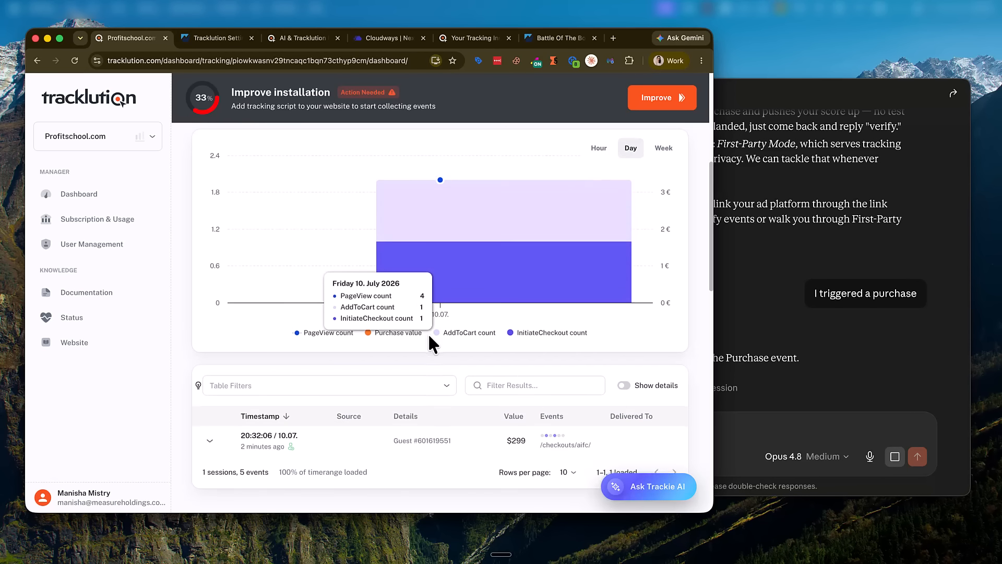
scroll(430, 340, down, 4)
click(207, 365)
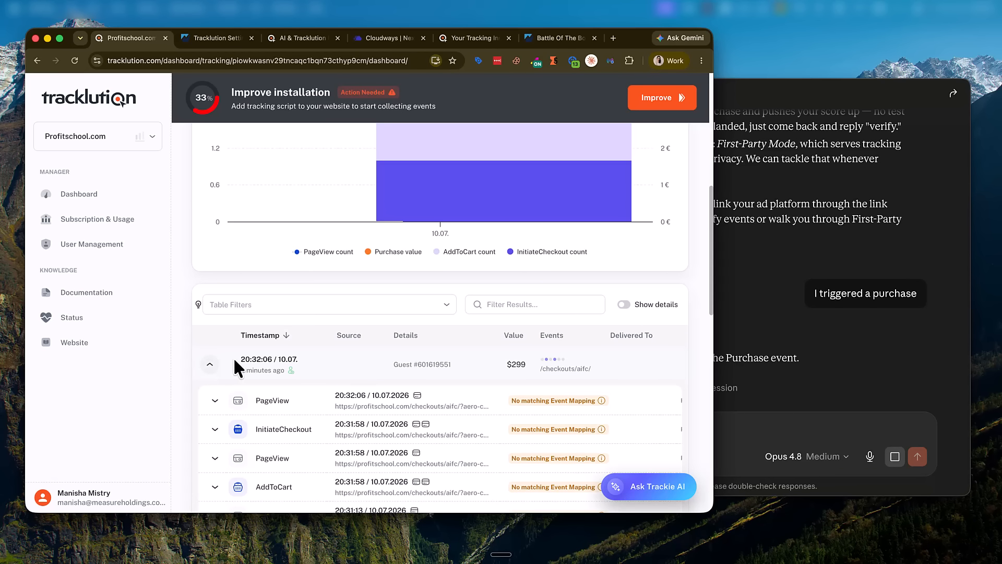
scroll(297, 365, down, 5)
click(215, 400)
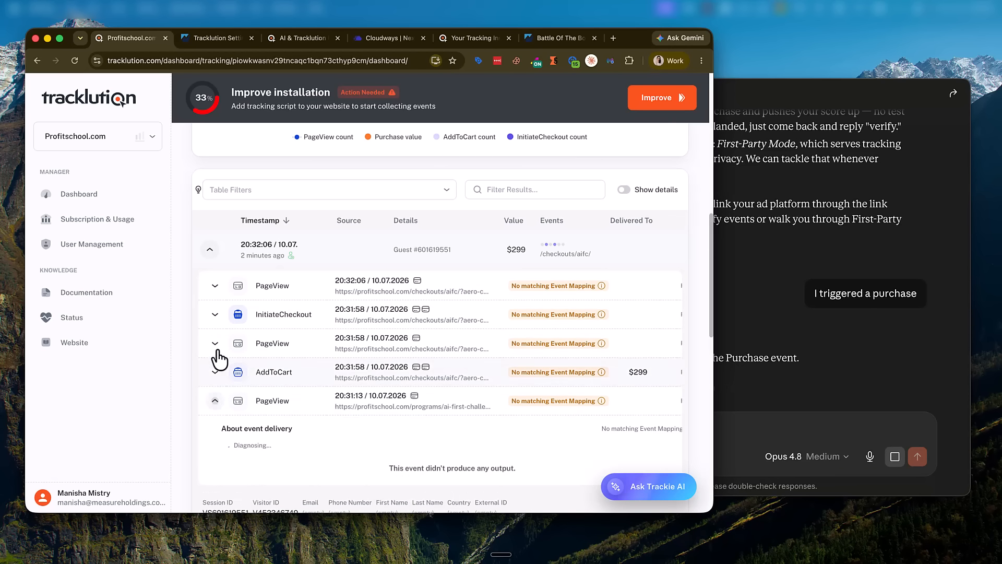
click(966, 374)
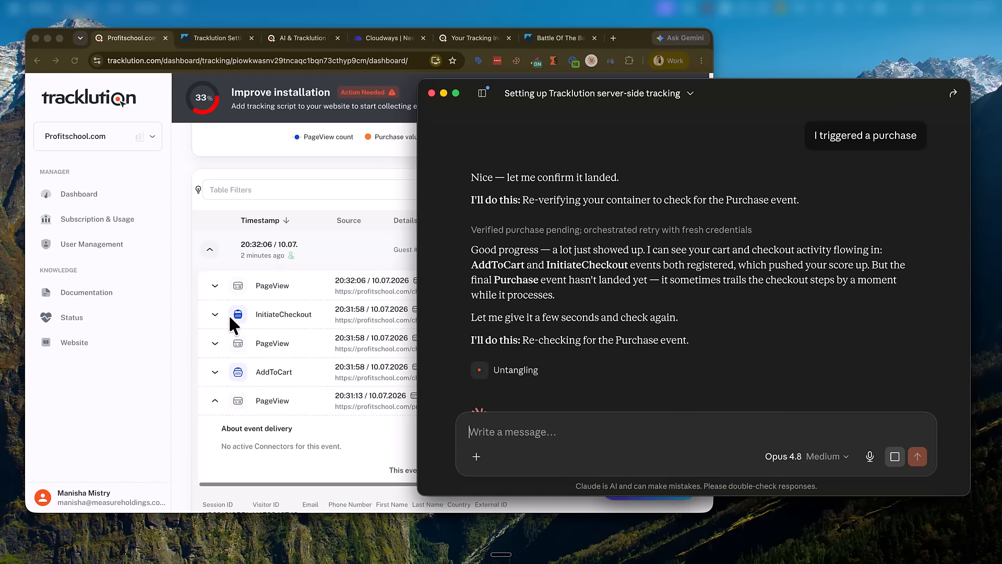
Step: Read Claude's re-check that Purchase is still missing, then reload the Tracklution dashboard for fresh events
scroll(317, 300, up, 3)
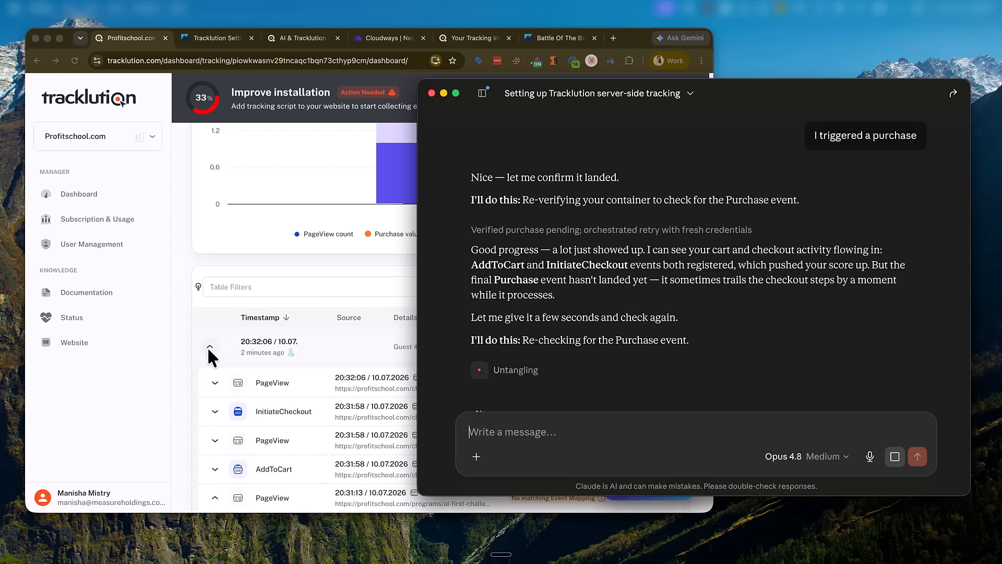
scroll(365, 355, down, 9)
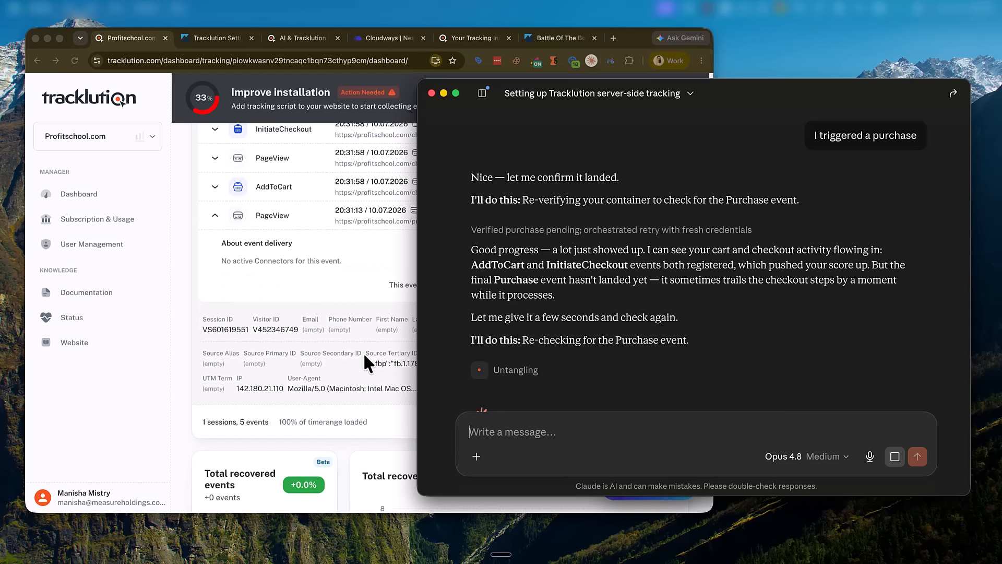
scroll(363, 352, up, 5)
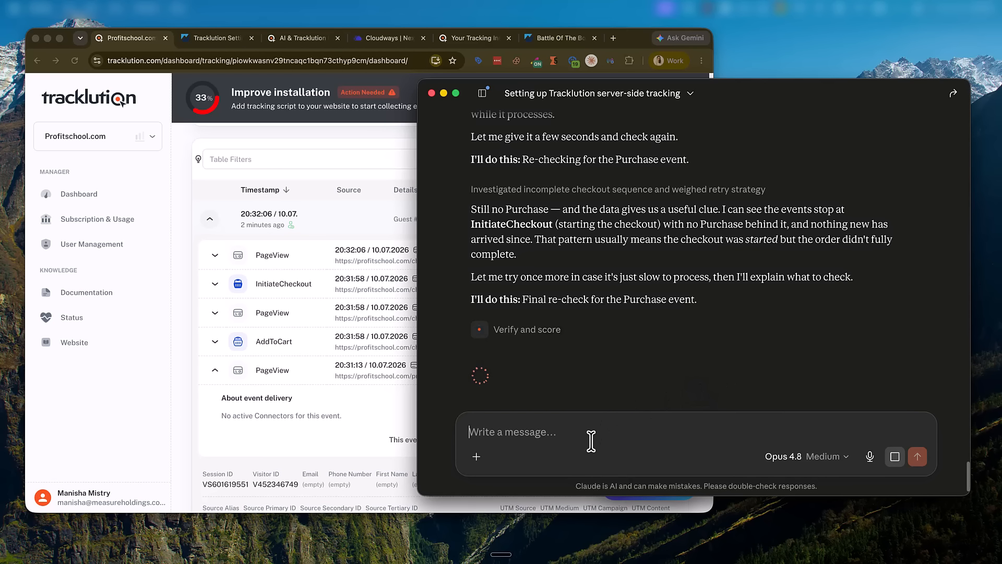
click(344, 211)
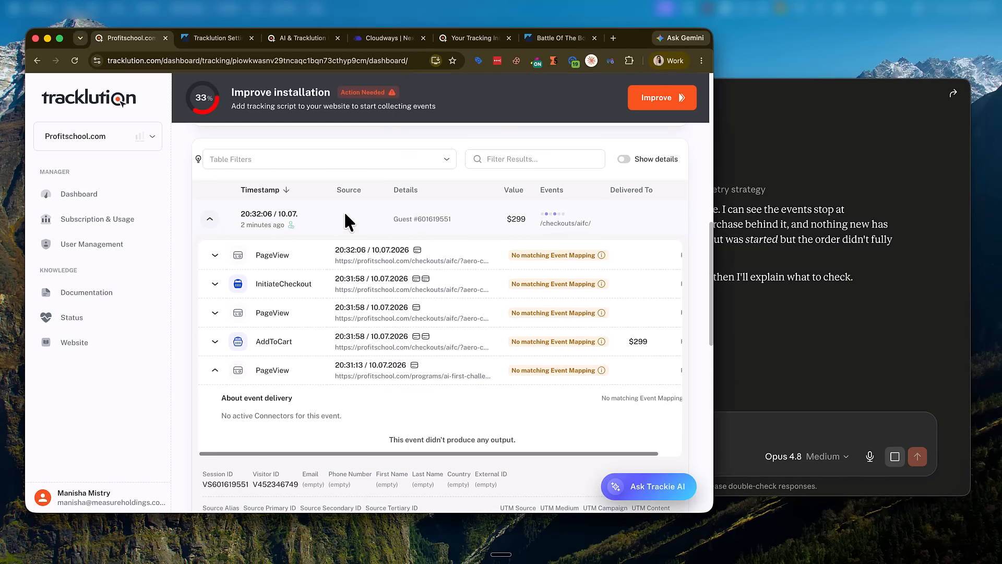
click(73, 61)
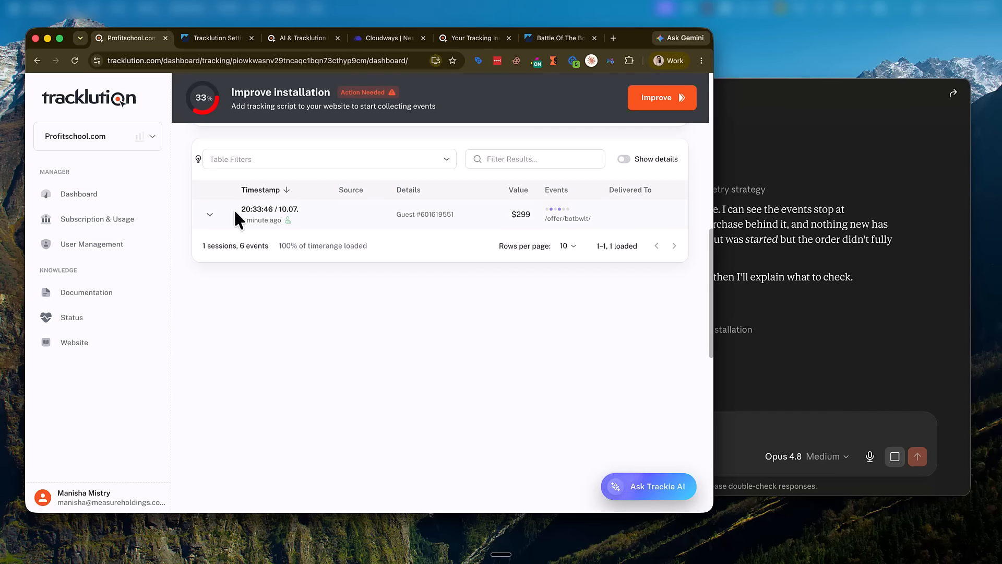
Step: Expand the refreshed six-event session and the earliest PageView's delivery details, finding no Purchase
click(210, 214)
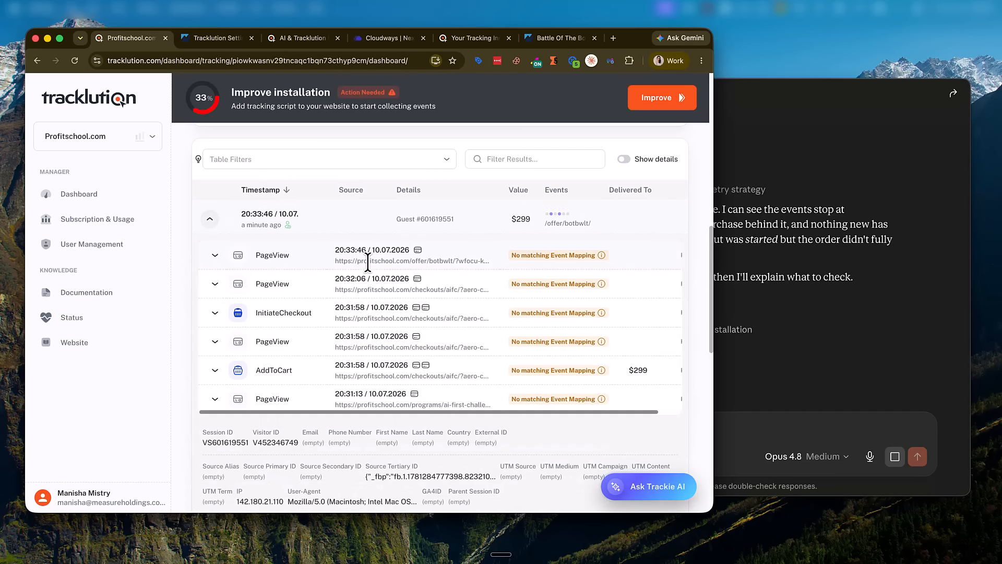
click(216, 401)
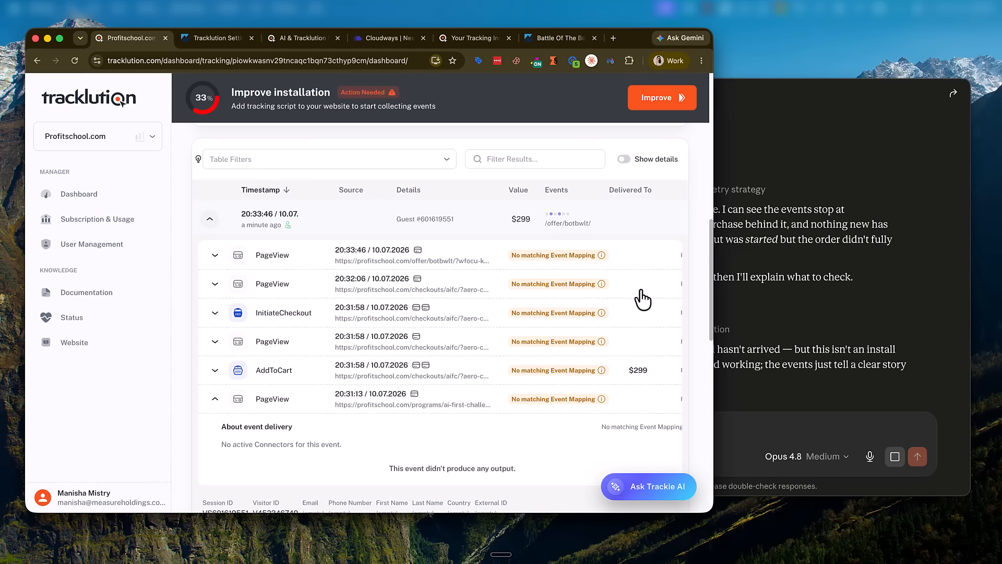
click(840, 282)
scroll(633, 360, down, 5)
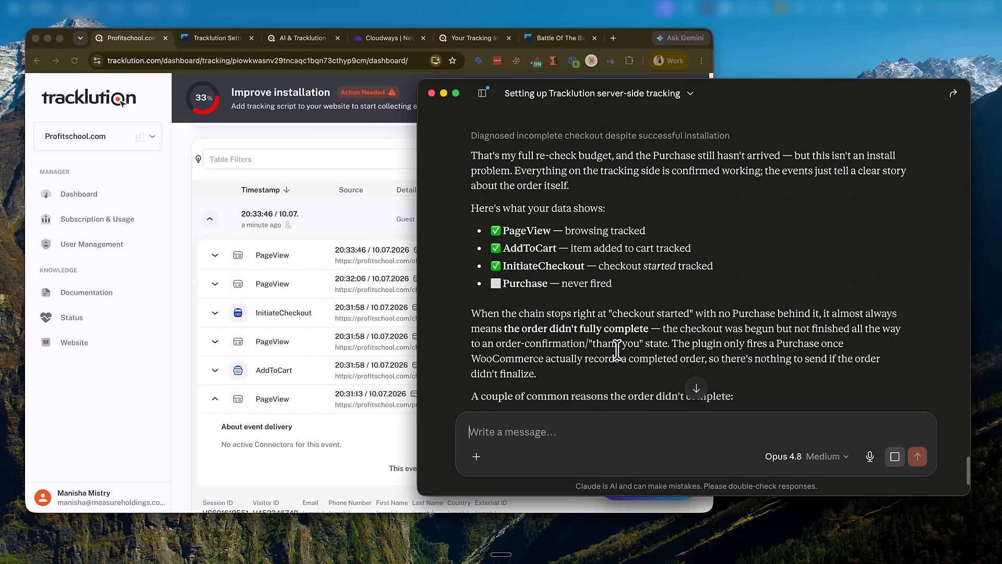
Step: Go over Claude's reasons the order didn't complete and its advice, then return to WordPress Tracklution Settings
scroll(575, 326, down, 4)
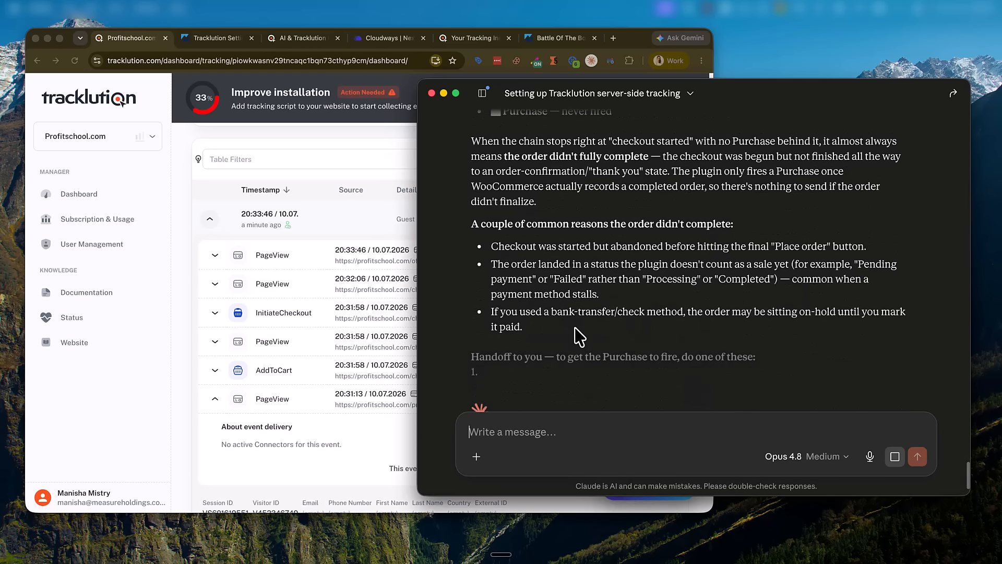
drag(486, 225, 739, 329)
scroll(739, 329, down, 2)
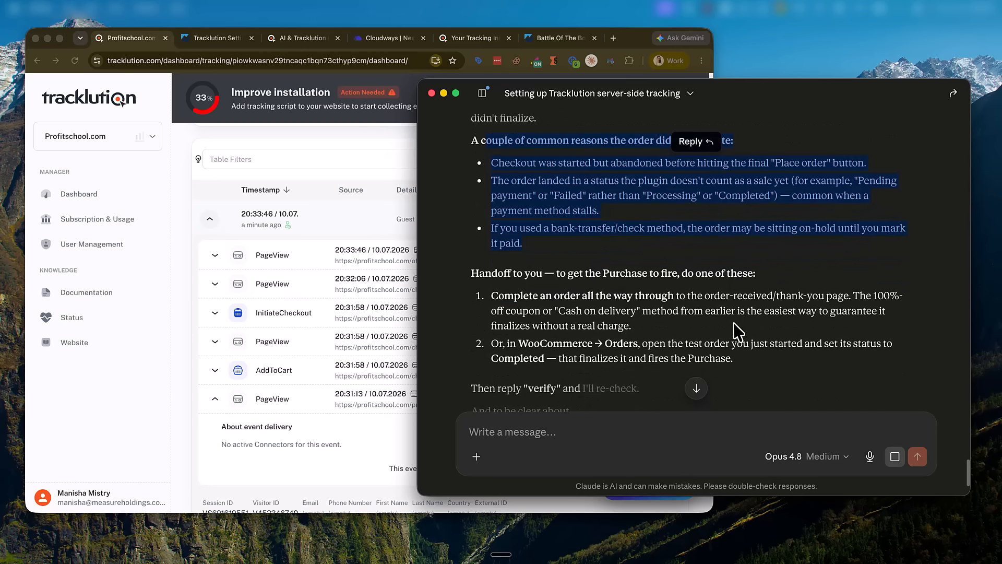
drag(502, 286, 747, 361)
scroll(508, 277, down, 4)
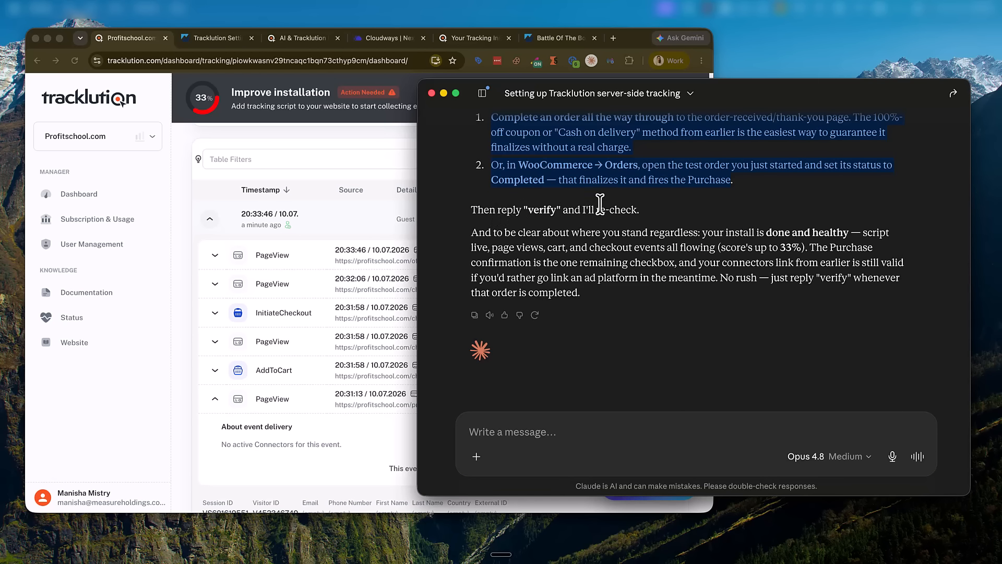
click(635, 170)
click(214, 38)
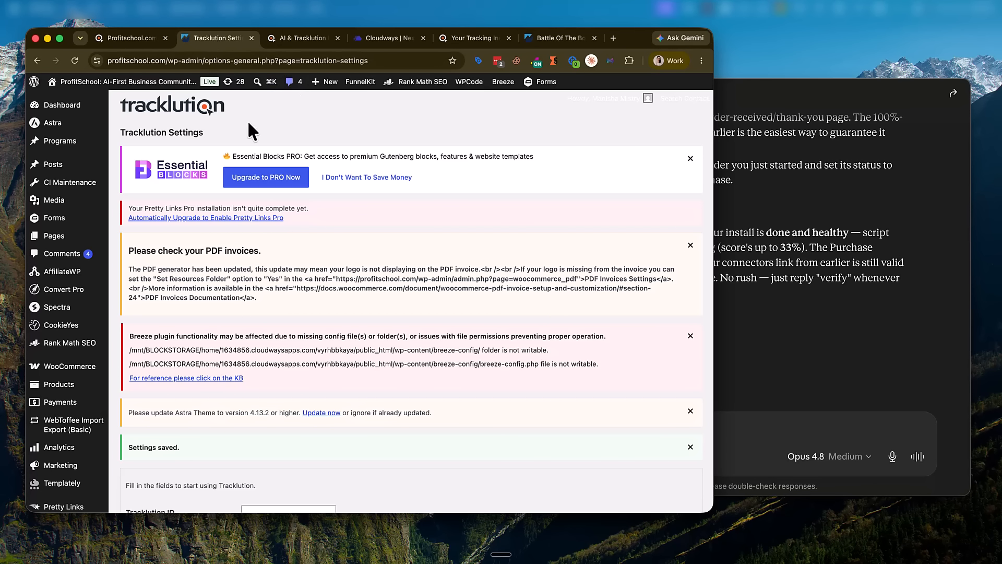
Step: Open WooCommerce Orders and edit the newest test order, still marked Primary Order Accepted
mouse_move(68, 366)
click(164, 335)
scroll(385, 320, down, 8)
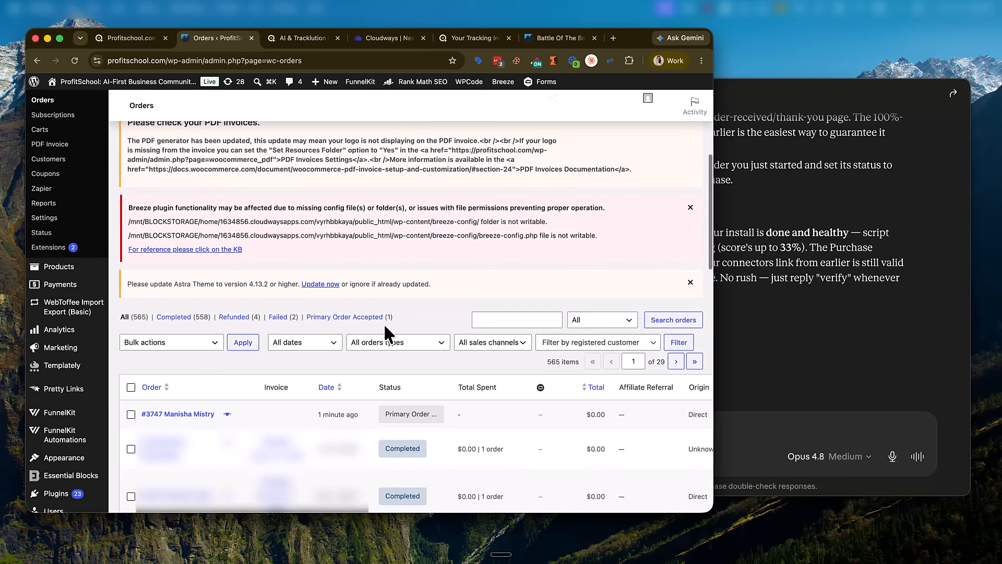
scroll(388, 357, down, 3)
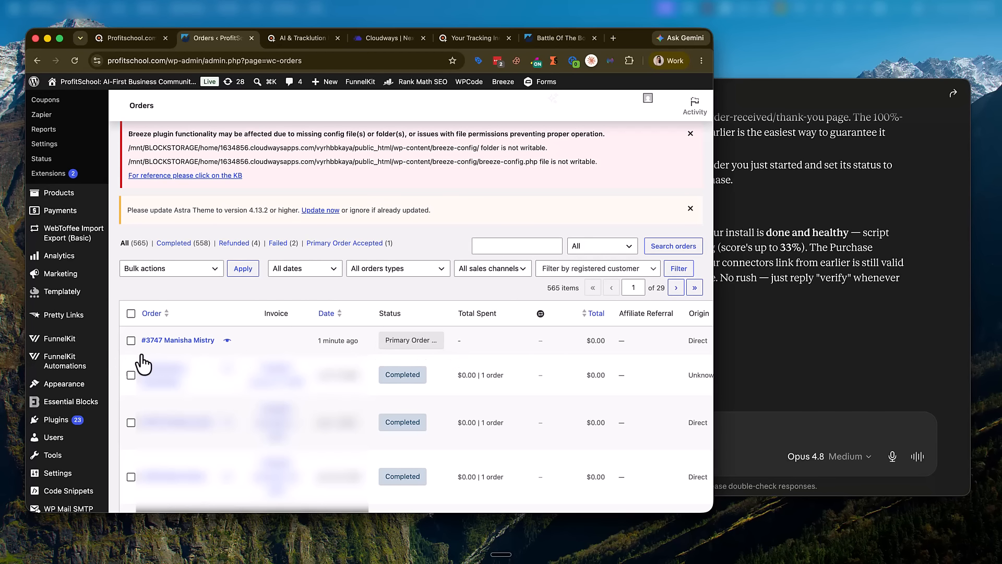
click(417, 342)
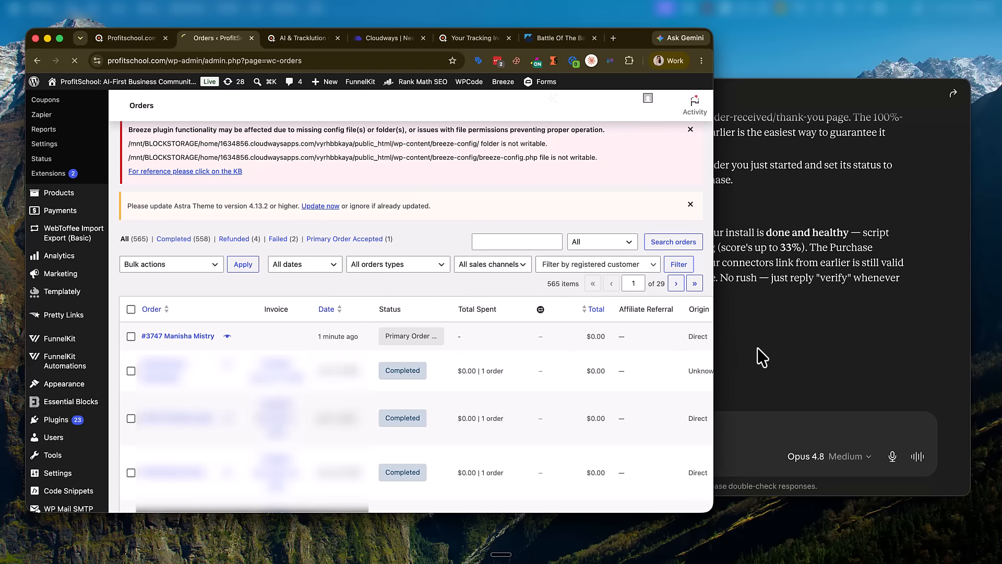
click(757, 347)
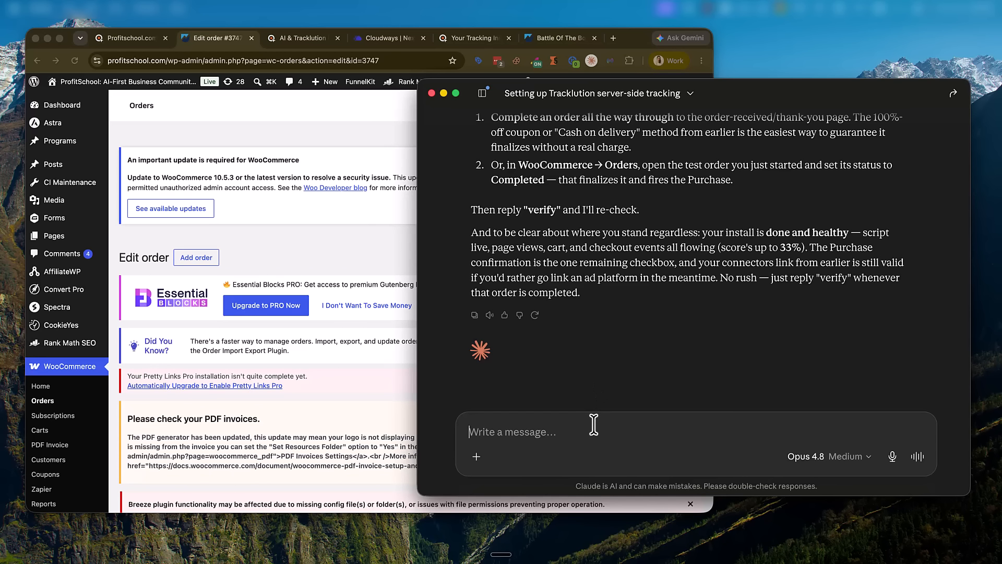
click(303, 414)
Step: Set the test order's status to Completed and save it with Update
scroll(340, 384, down, 7)
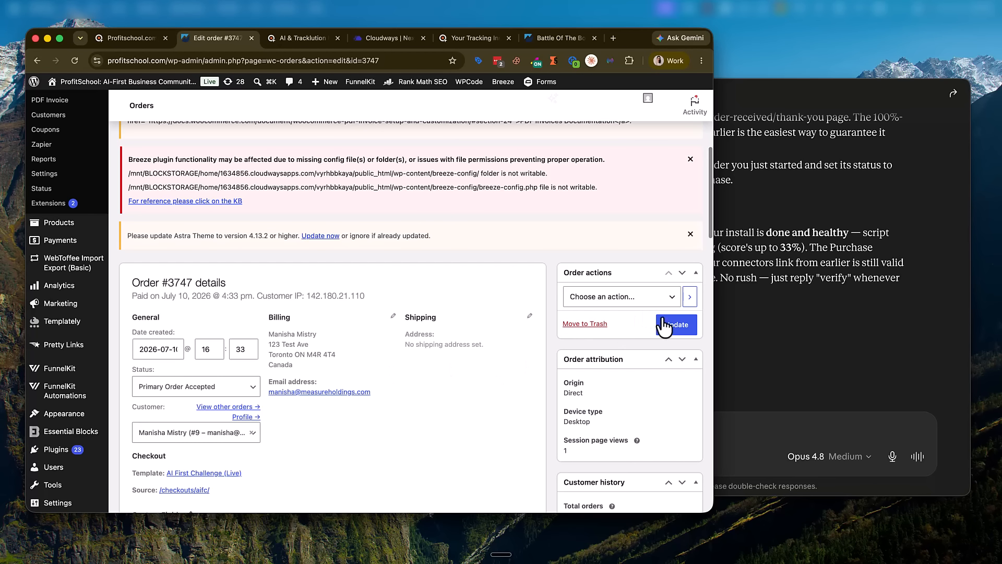
scroll(336, 329, down, 2)
click(211, 308)
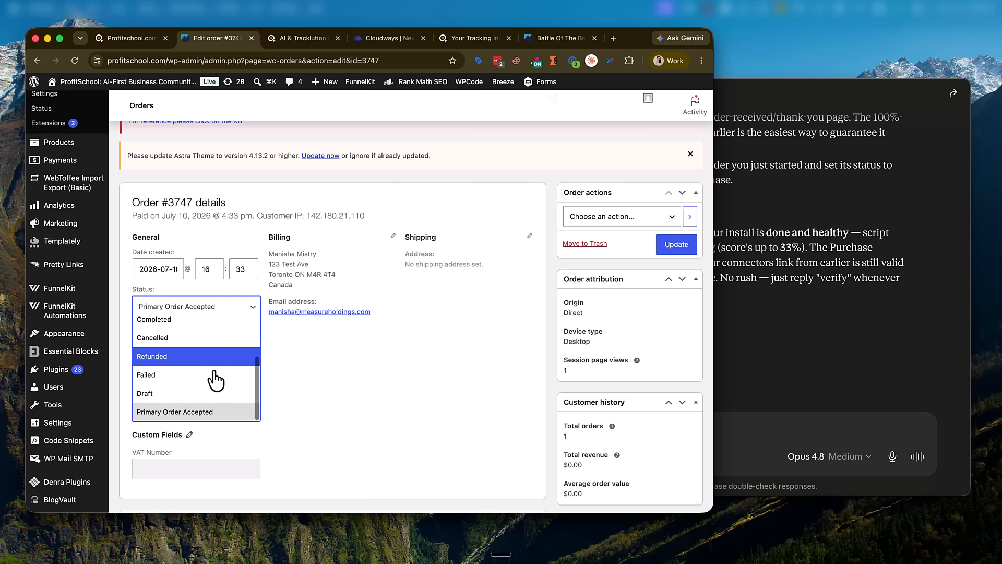
click(204, 320)
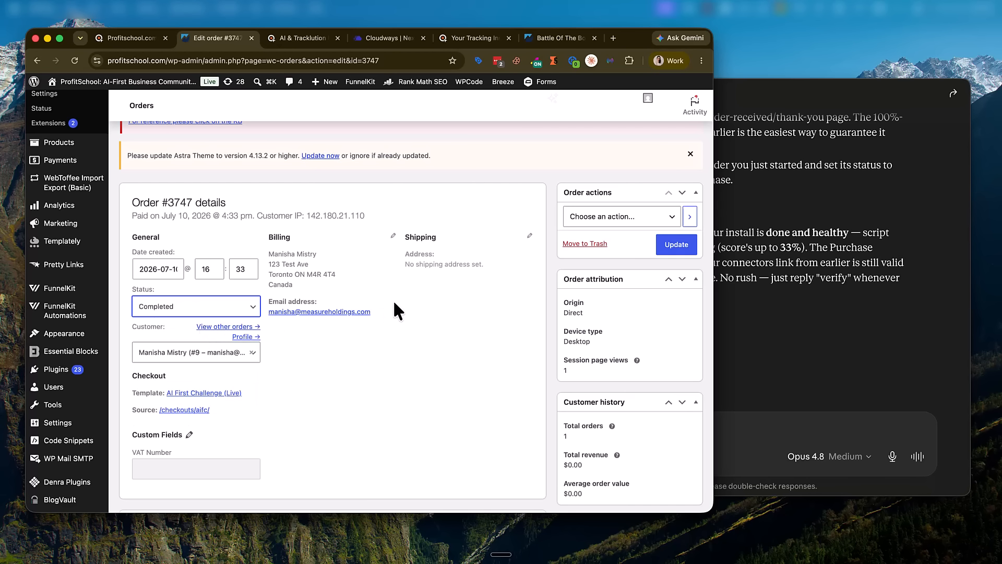
click(678, 246)
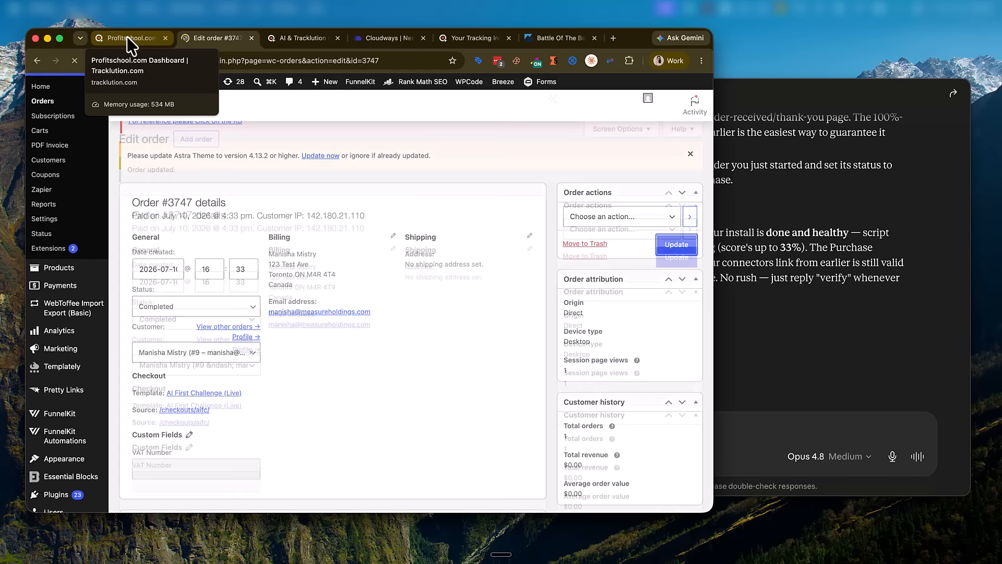
Step: Reload the Tracklution dashboard and expand the latest session to check for a Purchase event
click(111, 33)
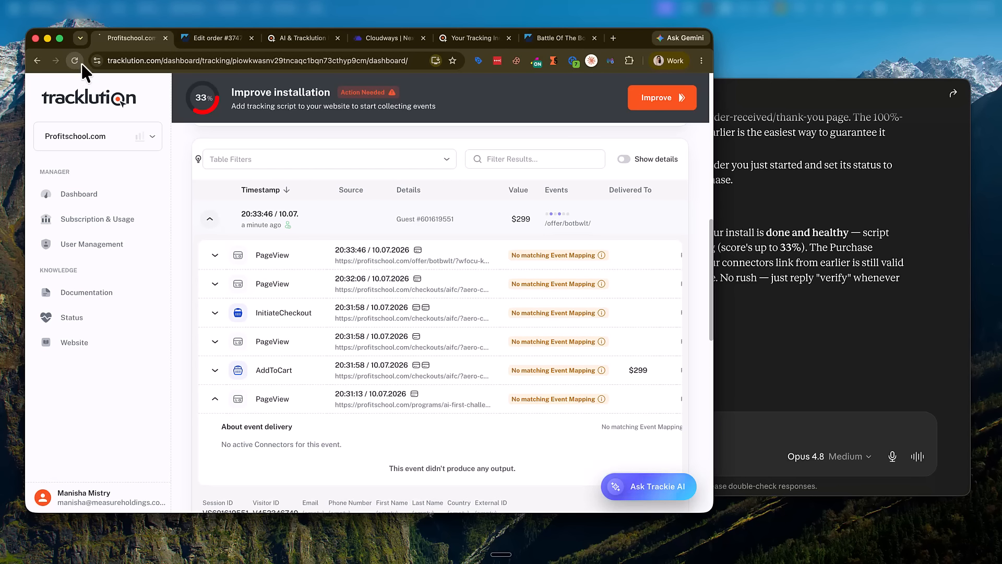
click(76, 61)
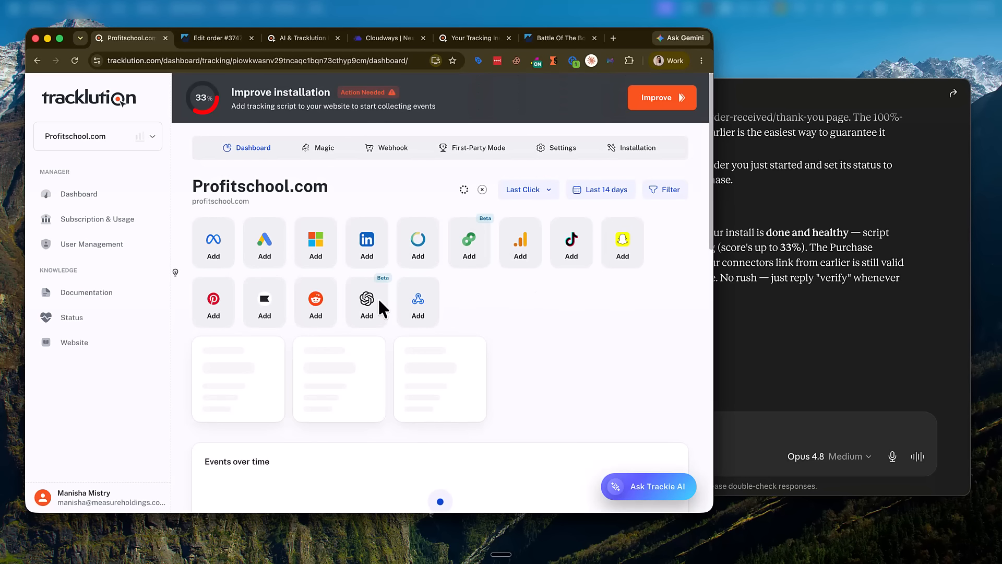
scroll(347, 319, down, 10)
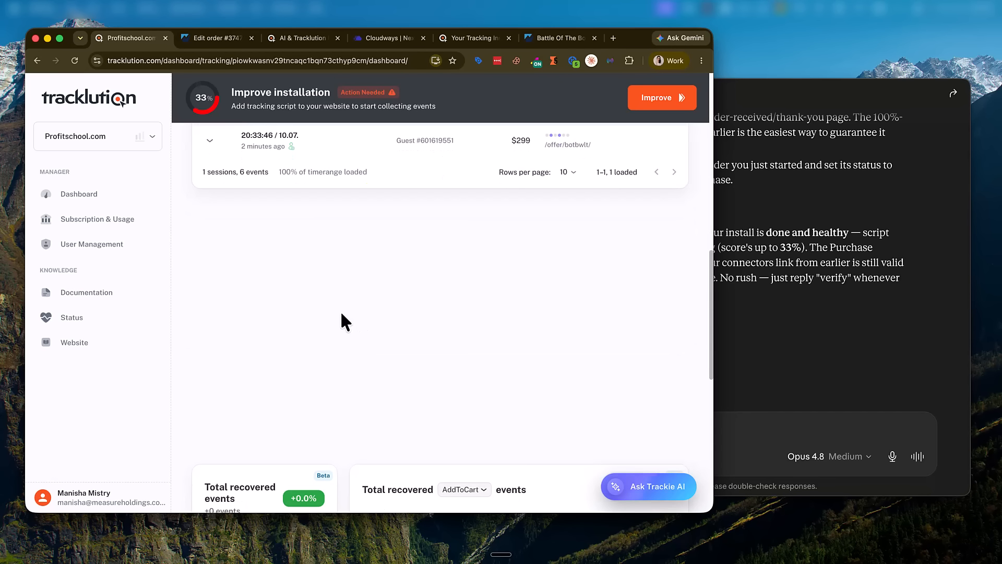
scroll(329, 318, up, 1)
click(209, 246)
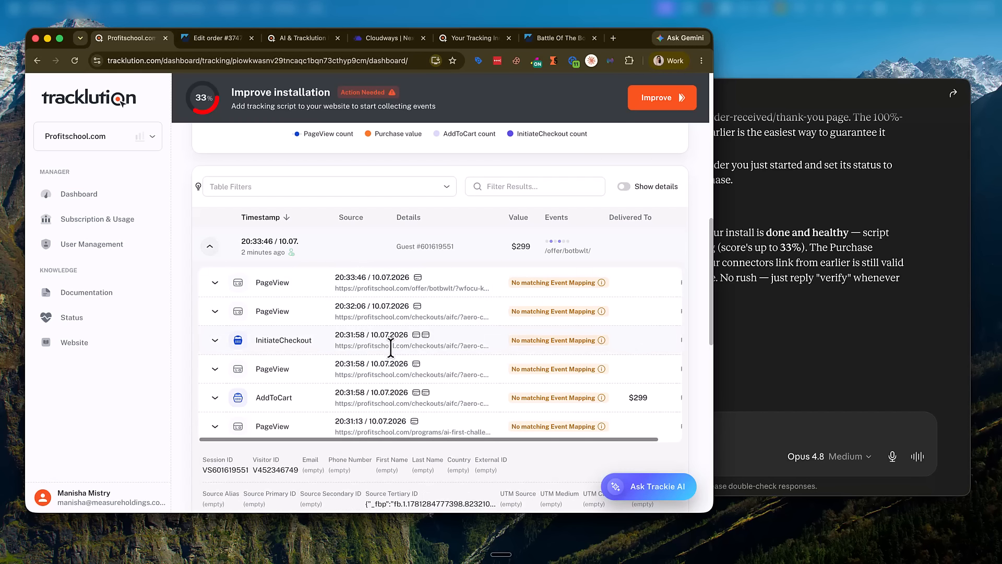
click(952, 327)
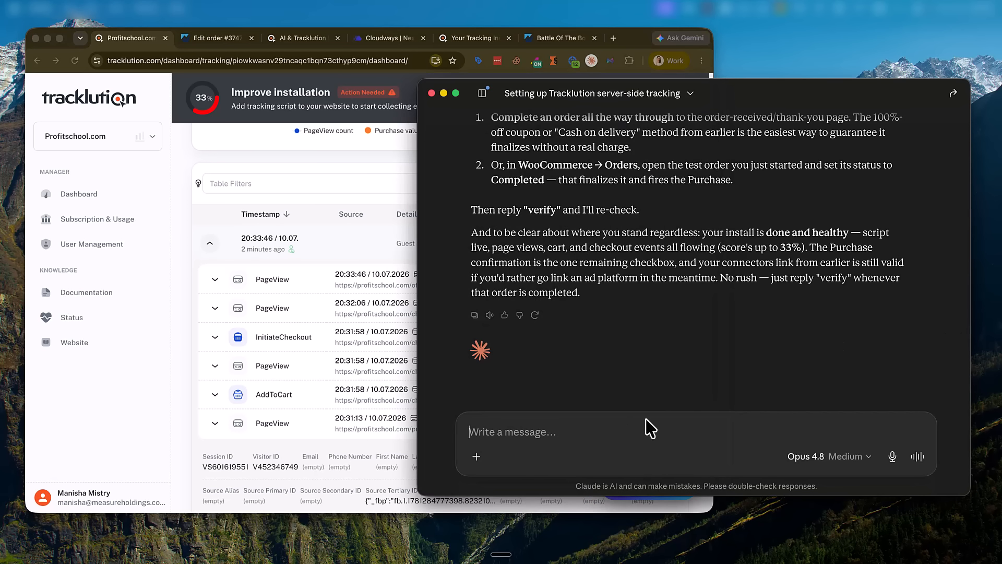
Step: Reload again, inspect the six events and PageView details, then start a Claude draft beginning 'The'
click(75, 61)
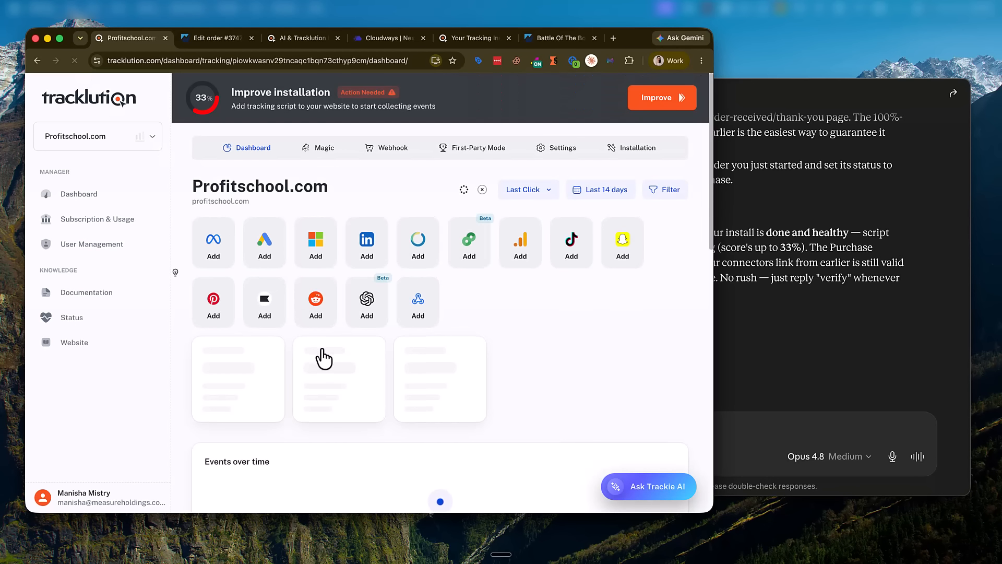
scroll(334, 370, down, 7)
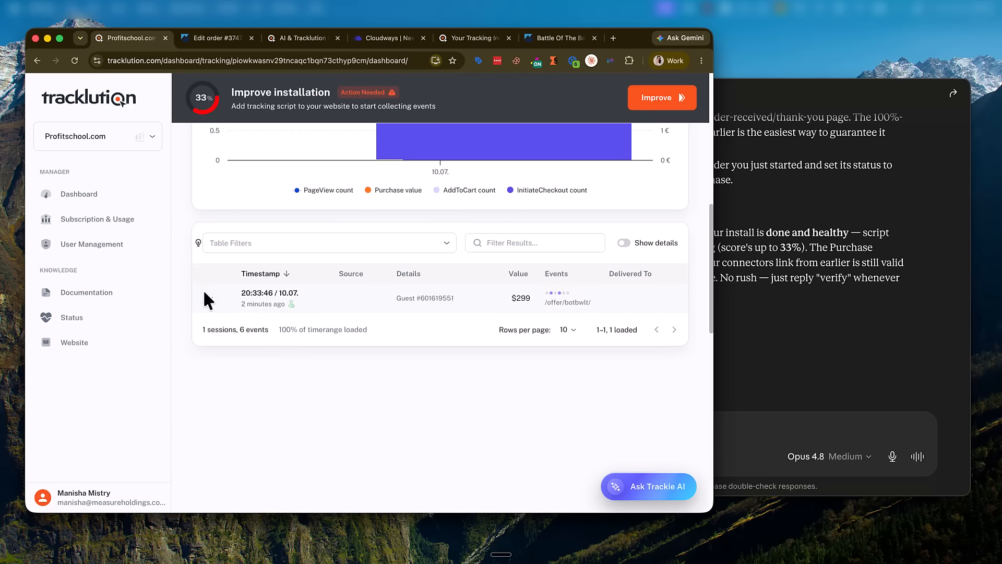
click(210, 302)
scroll(314, 406, down, 6)
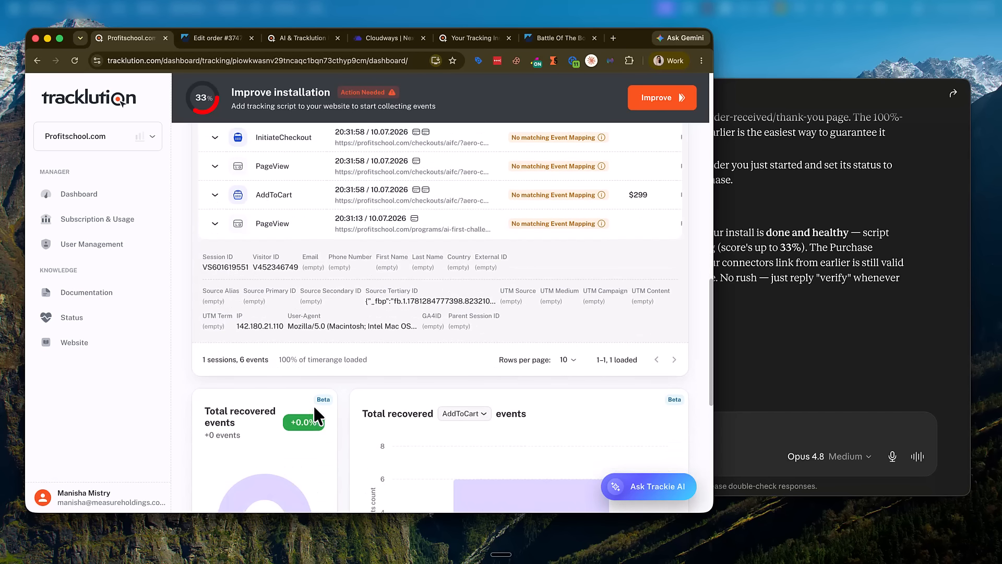
scroll(313, 405, up, 5)
click(216, 408)
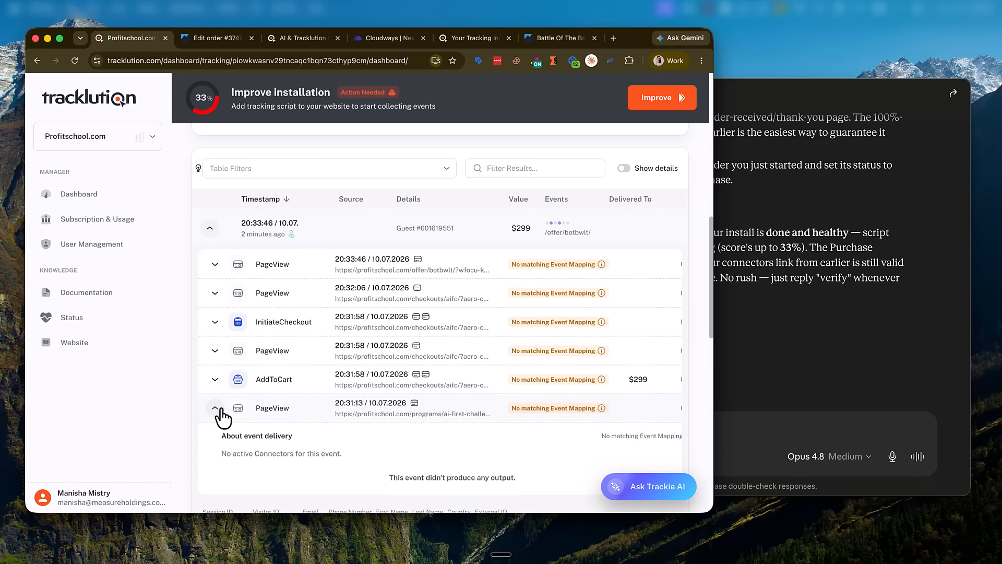
click(217, 409)
click(824, 377)
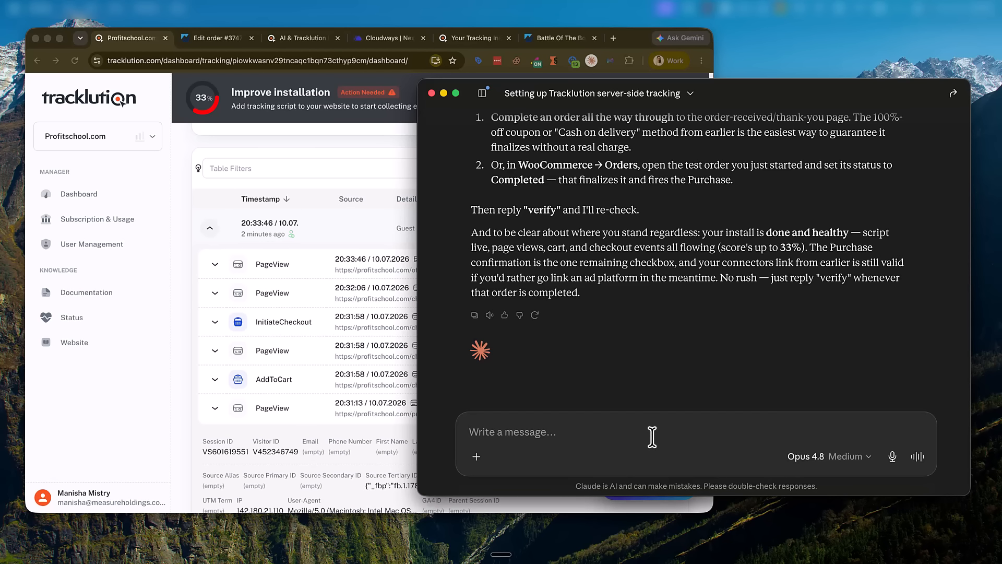
text(The)
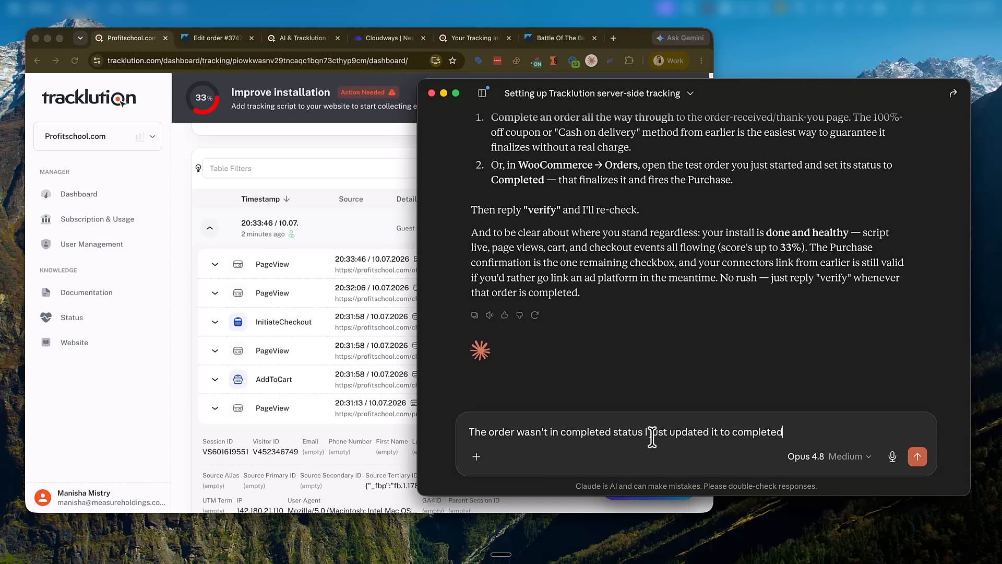
Step: Send Claude: 'The order wasn't in completed status I just updated it to completed'
key(Return)
click(226, 46)
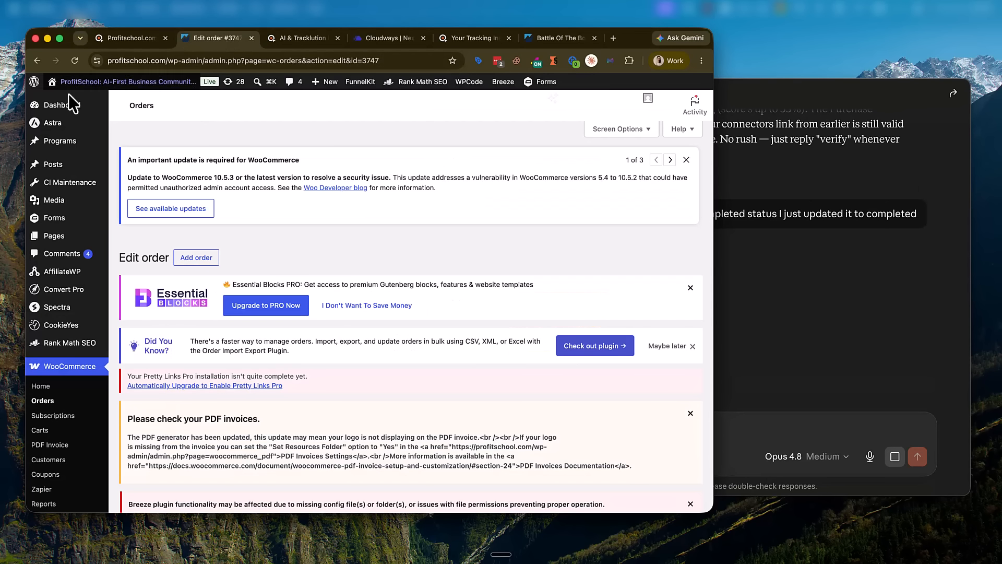
Step: Confirm the test order reads Completed on its edit page and in the WooCommerce Orders list
scroll(318, 344, down, 6)
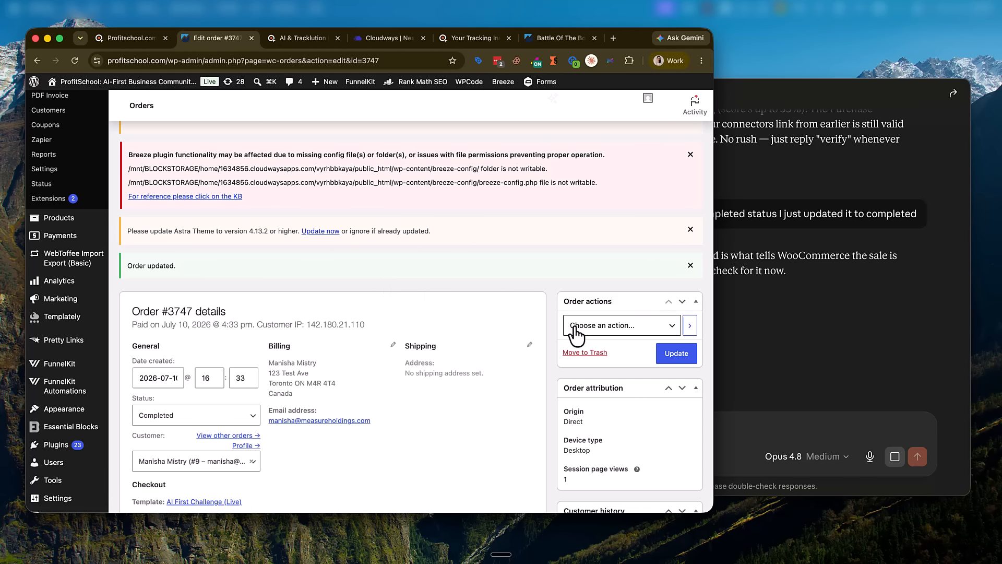
scroll(262, 352, down, 1)
click(881, 341)
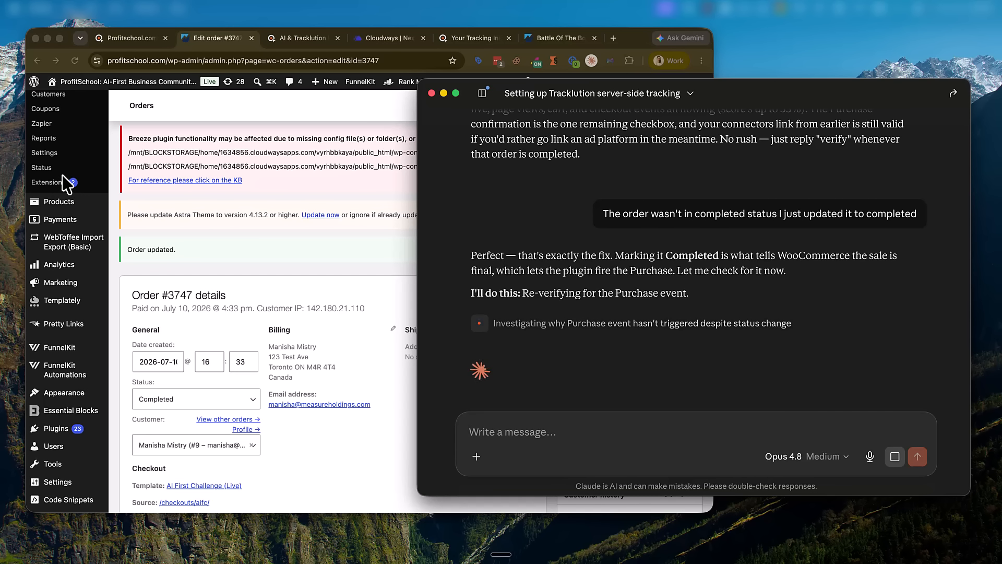
scroll(79, 189, up, 4)
click(51, 138)
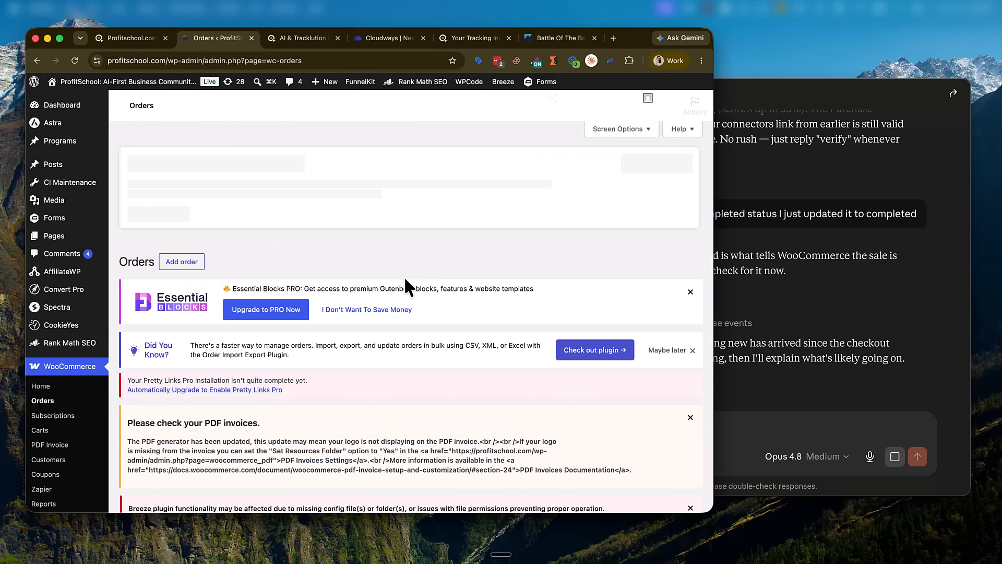
scroll(381, 323, down, 3)
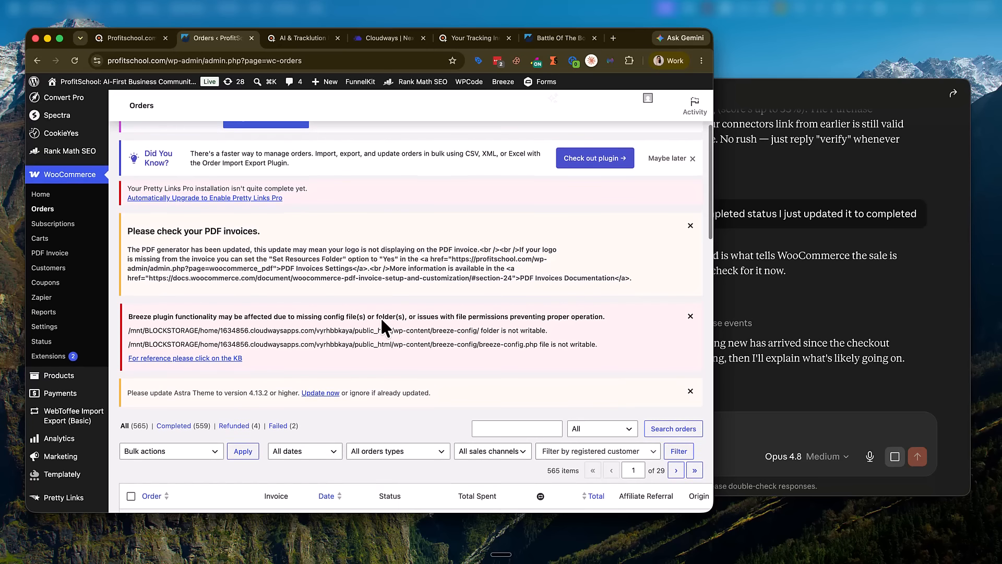
scroll(381, 320, down, 3)
scroll(380, 318, up, 2)
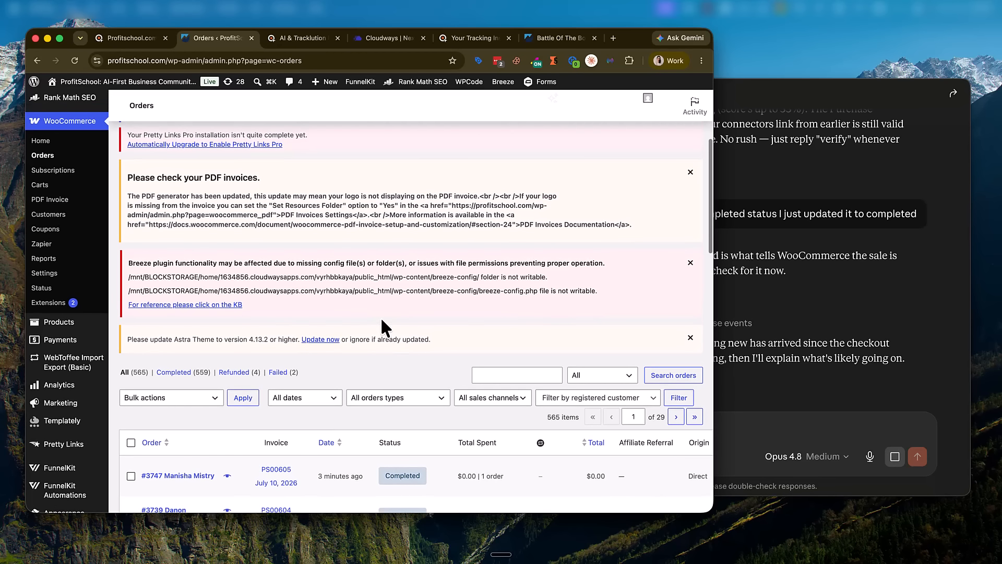
click(782, 378)
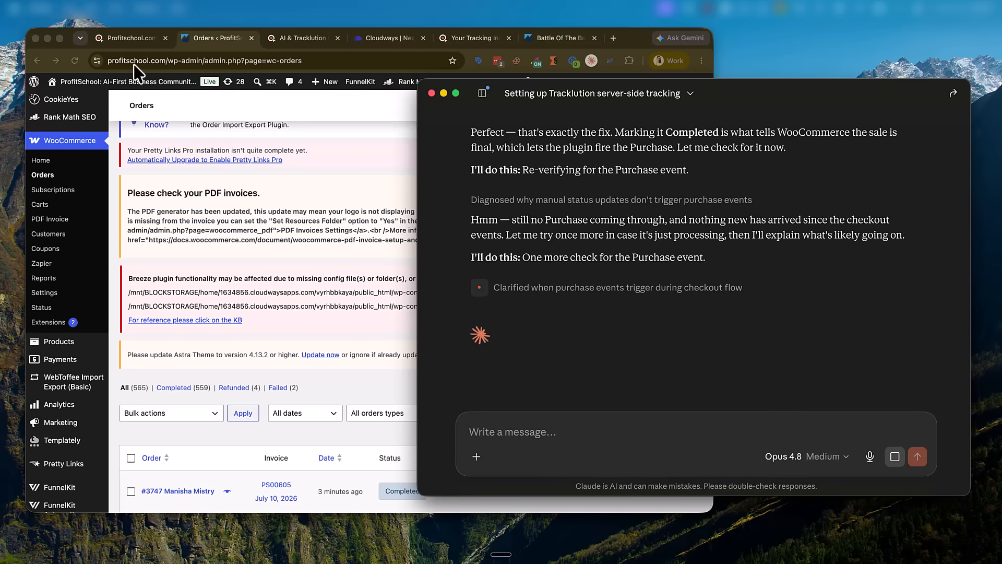
click(130, 40)
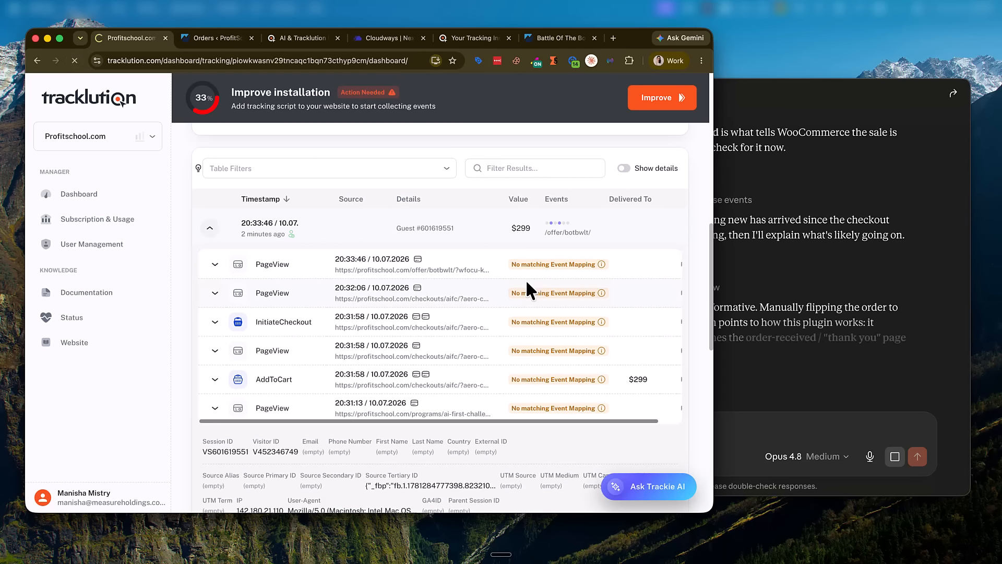
Step: Reload Tracklution with Cmd+R and expand the latest session: still six events, no Purchase
key(super+r)
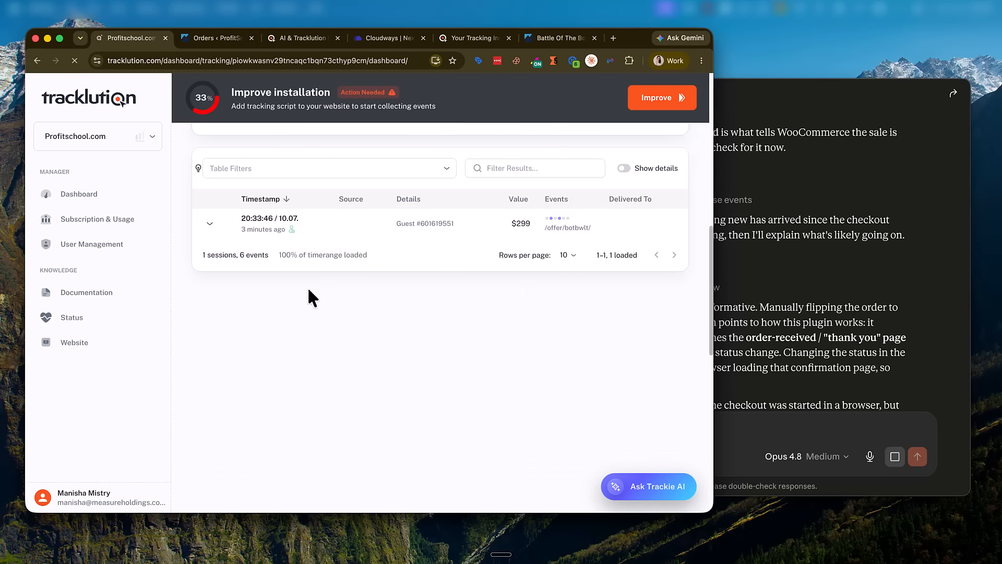
click(212, 226)
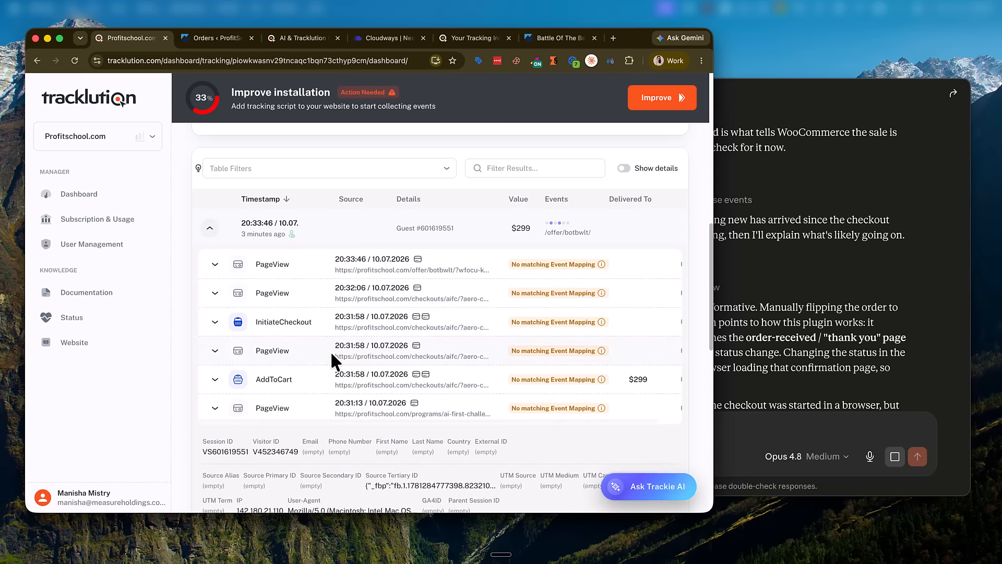
scroll(331, 358, down, 4)
click(889, 359)
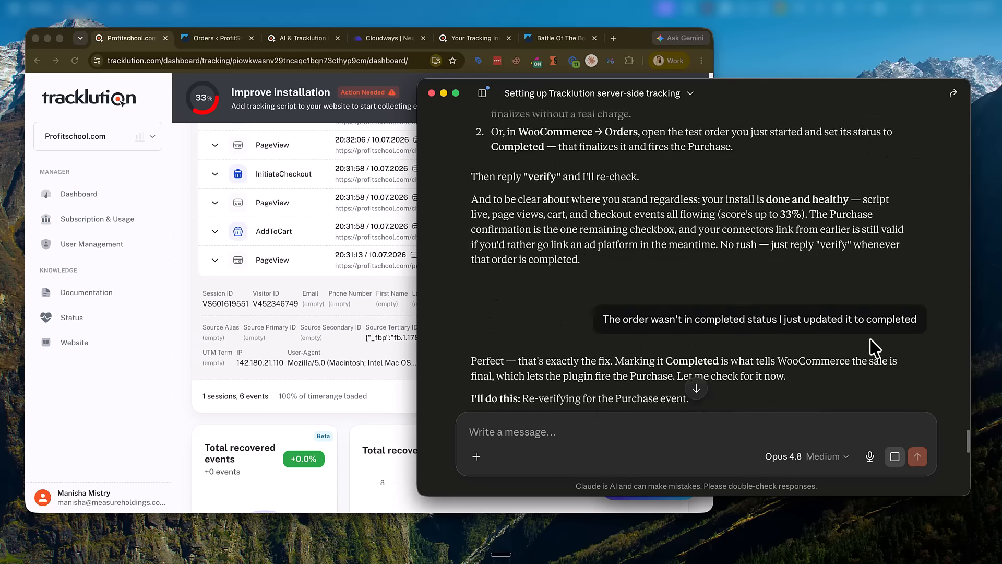
scroll(874, 339, up, 20)
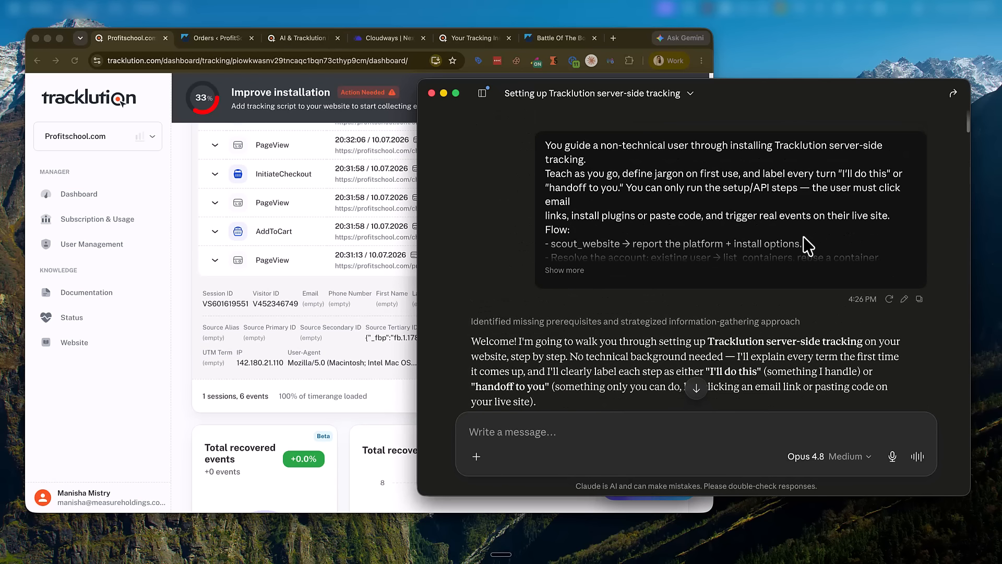
Step: Review the Claude conversation, then view Tracklution totals: PageView 4, AddToCart $299, InitiateCheckout 1
scroll(670, 268, down, 20)
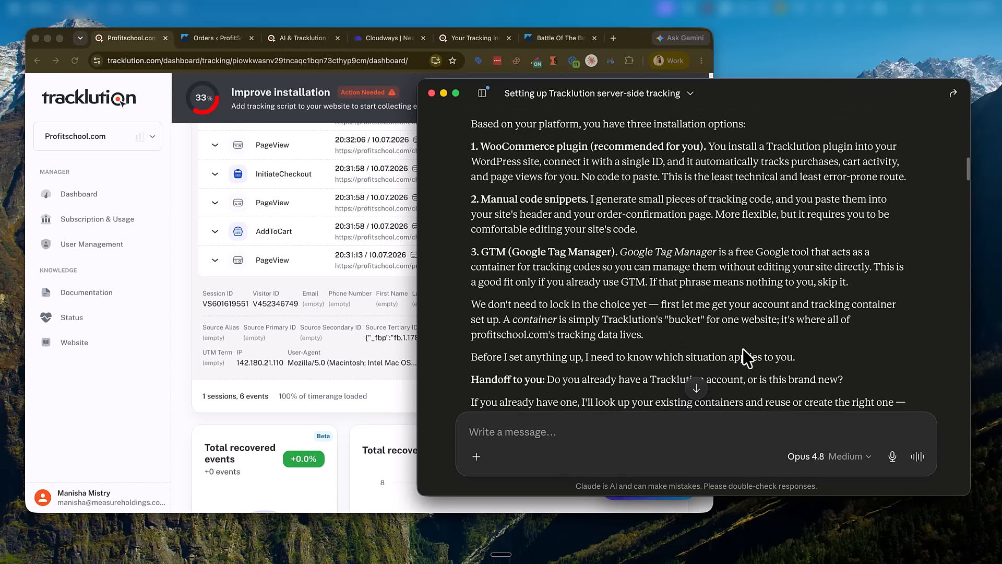
scroll(744, 347, down, 15)
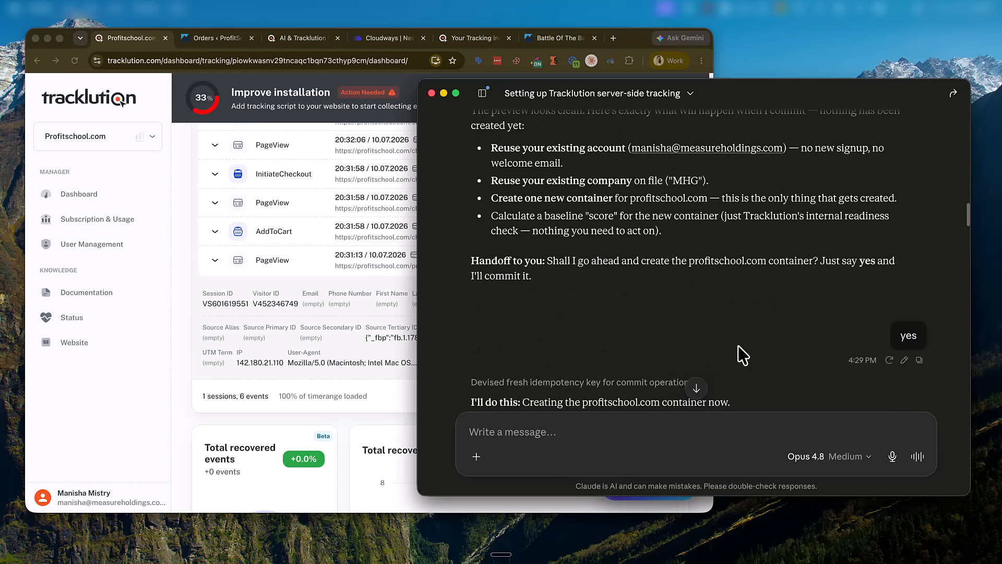
click(180, 232)
scroll(197, 237, up, 10)
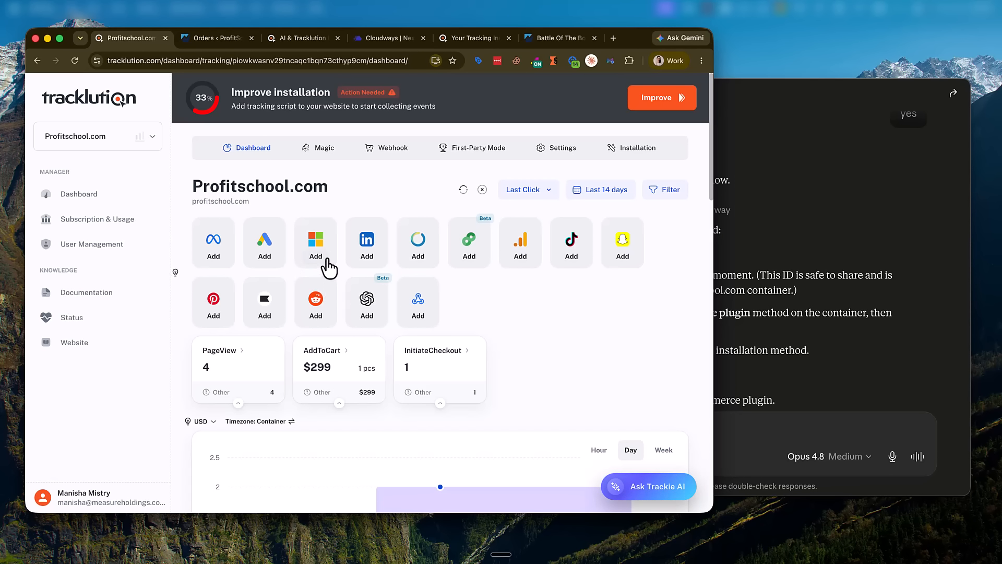
scroll(338, 286, down, 10)
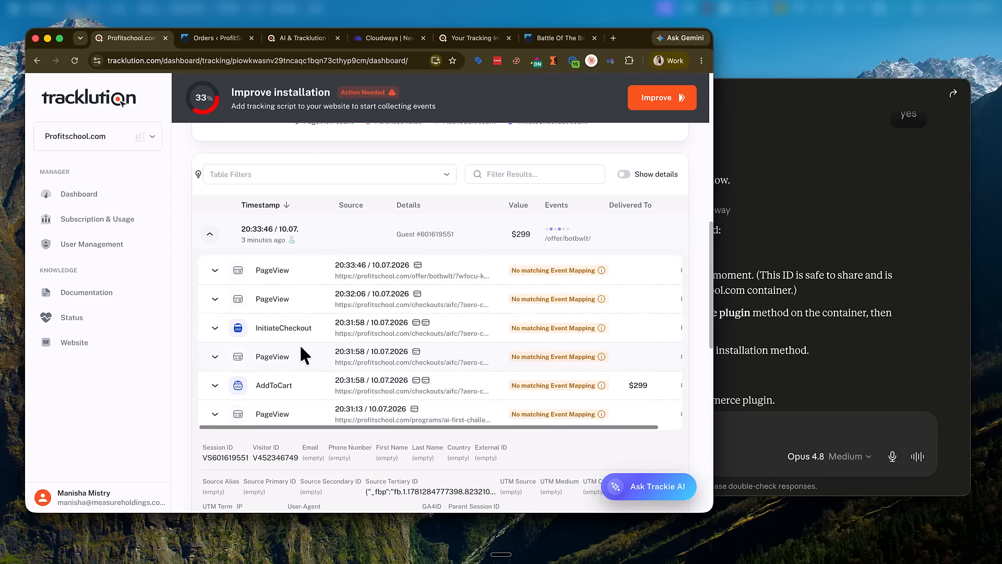
scroll(381, 305, up, 10)
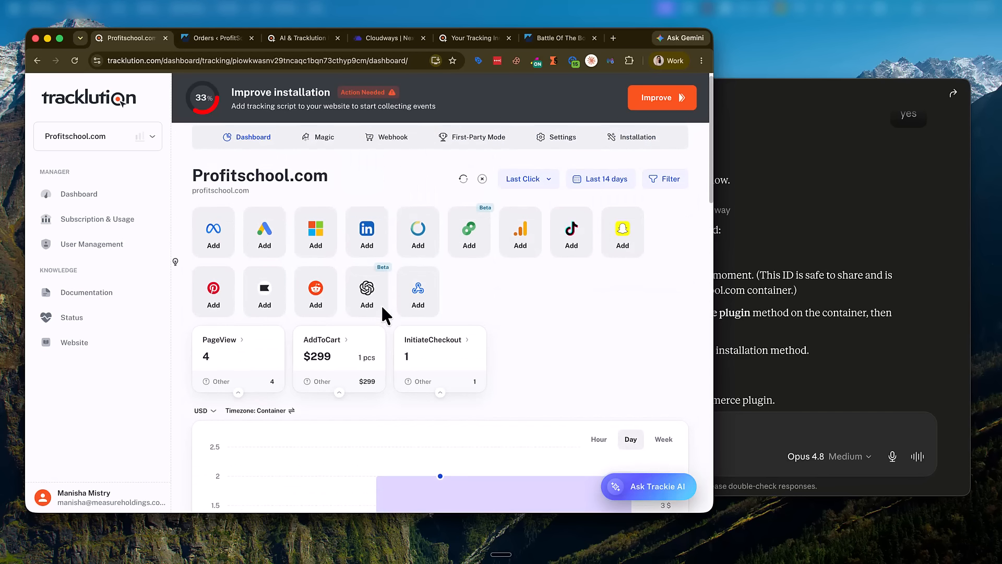